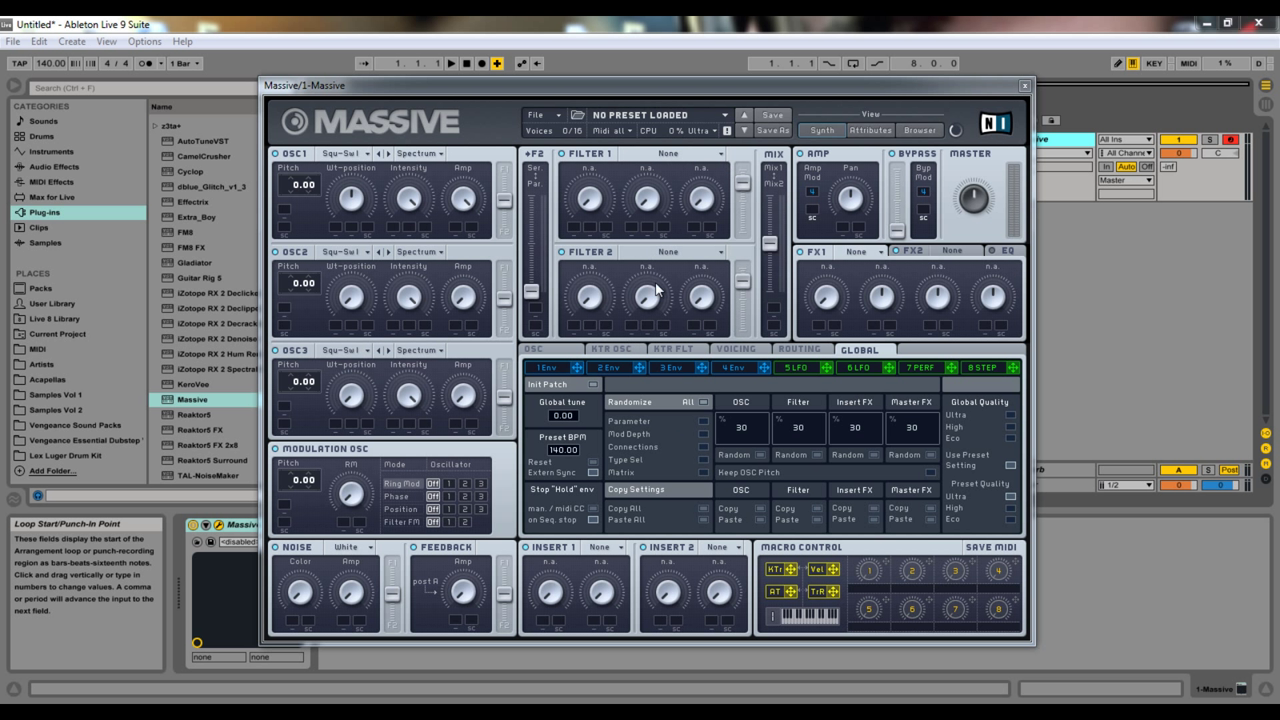
Start a new blank sound in Massive with the routing diagram shown
left_click(800, 350)
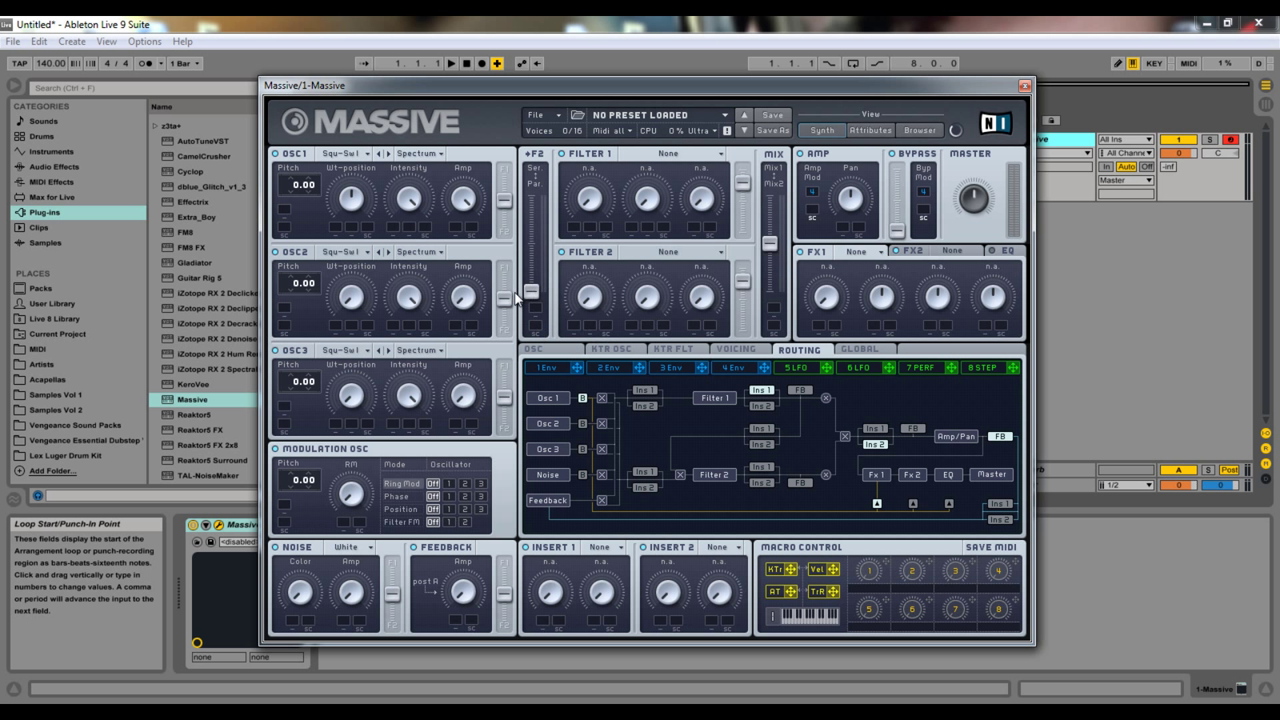
left_click_drag(504, 298, 498, 234)
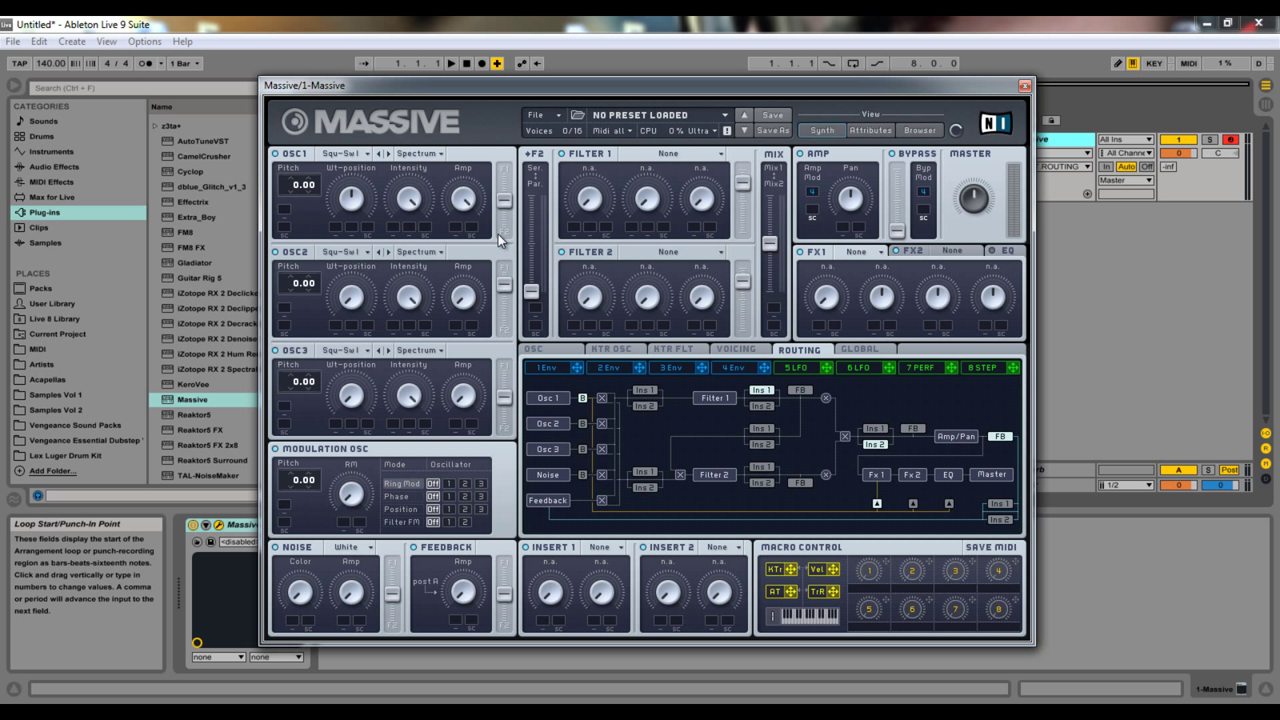
left_click(552, 121)
left_click(556, 124)
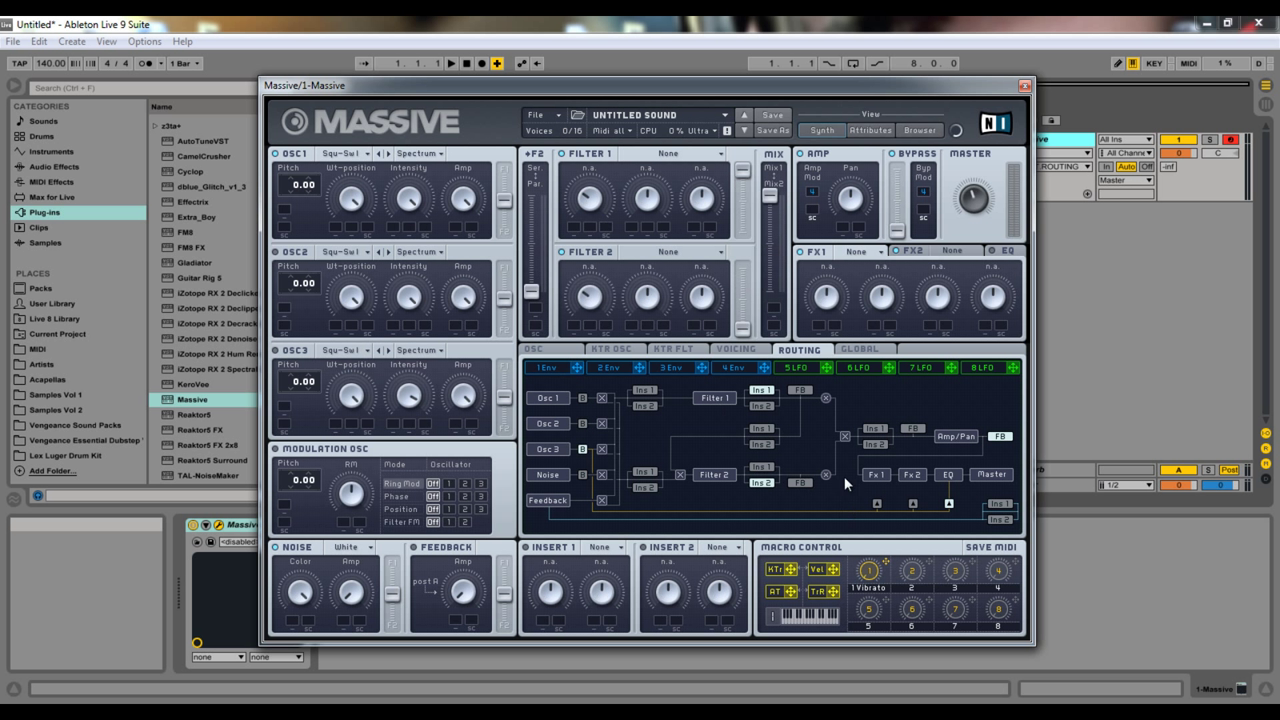
Show Massive's oscillator settings page and set Filter 1 to Lowpass 4
left_click(740, 349)
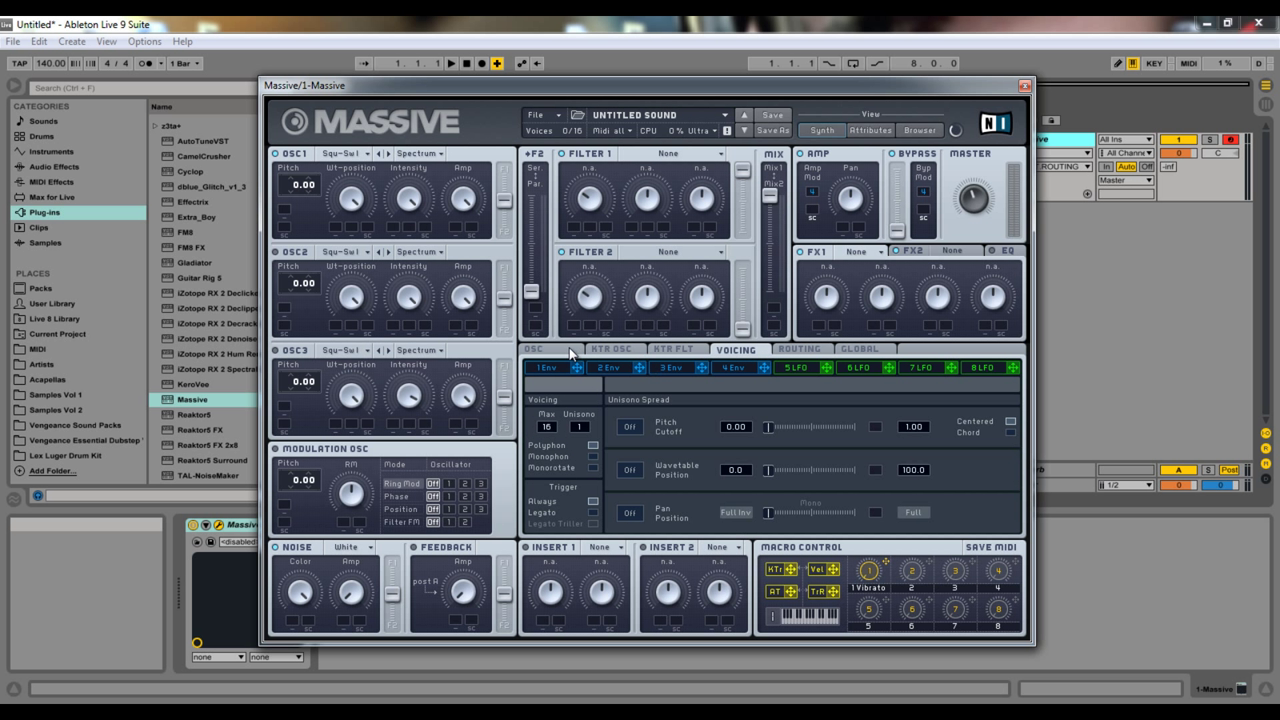
left_click(571, 352)
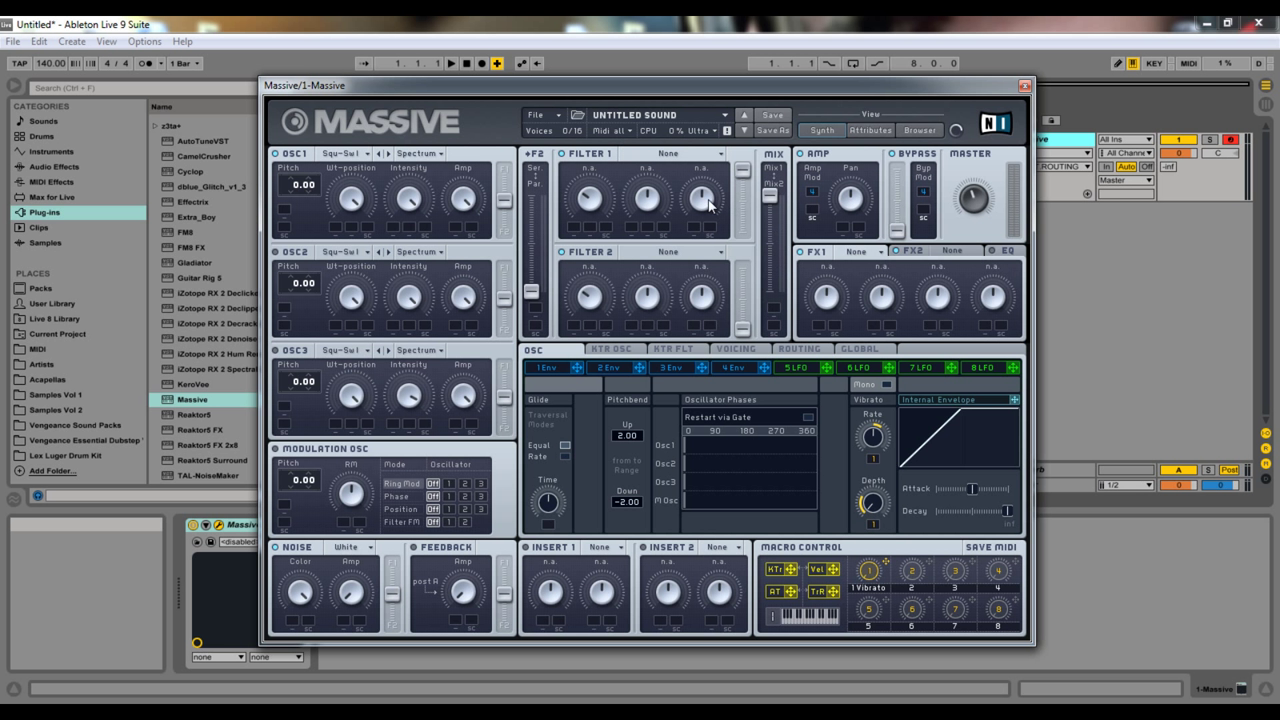
left_click(682, 153)
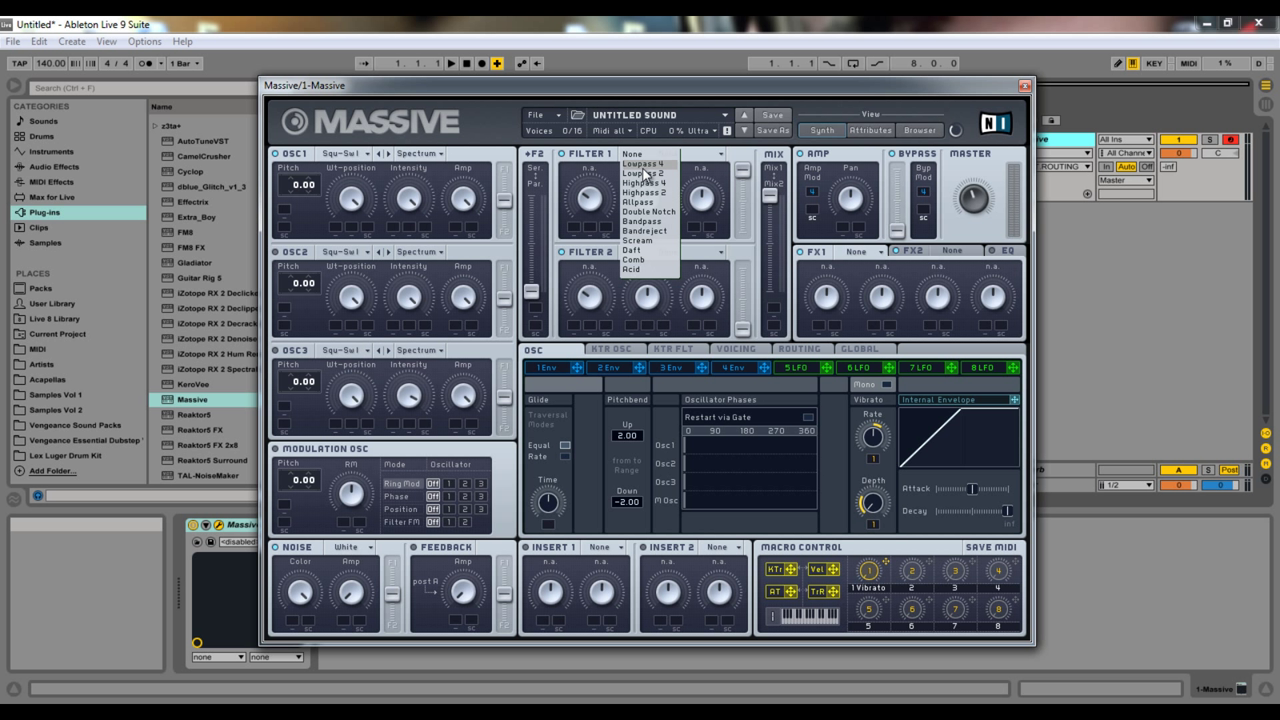
left_click(642, 164)
Add an EQ Eight after Massive on the track and close the synth window
left_click_drag(598, 79, 780, 68)
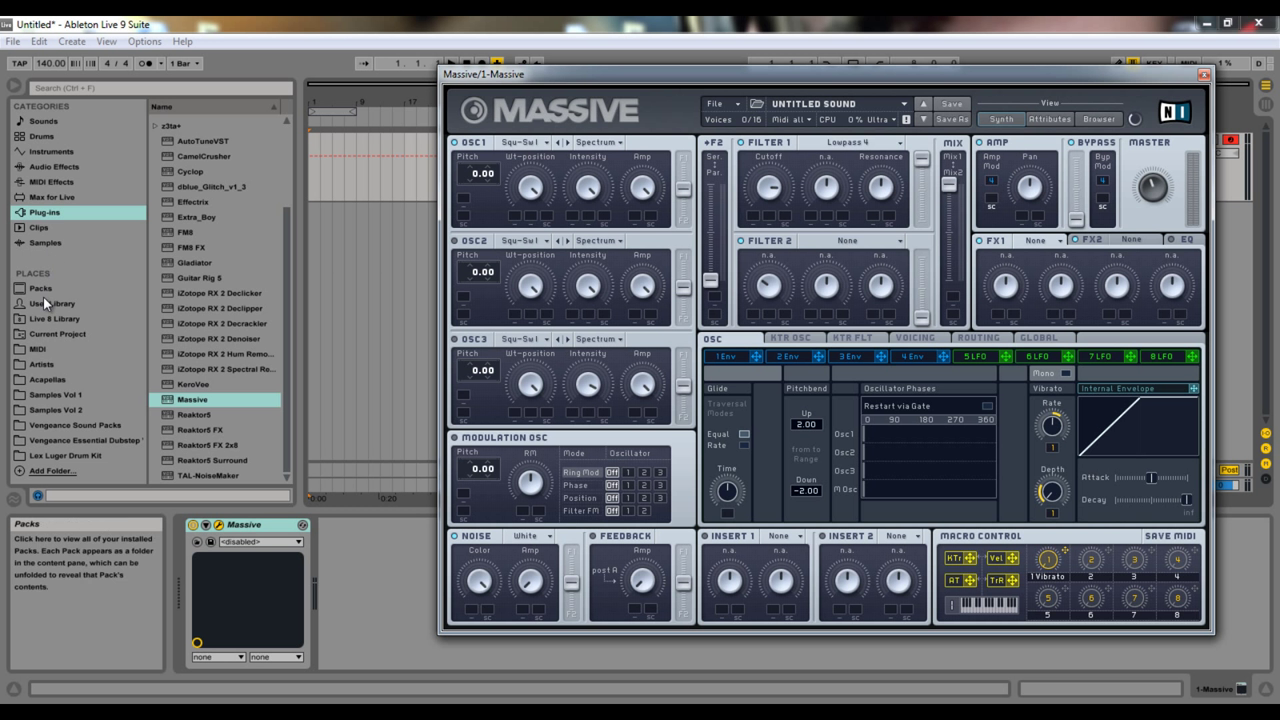
left_click(44, 170)
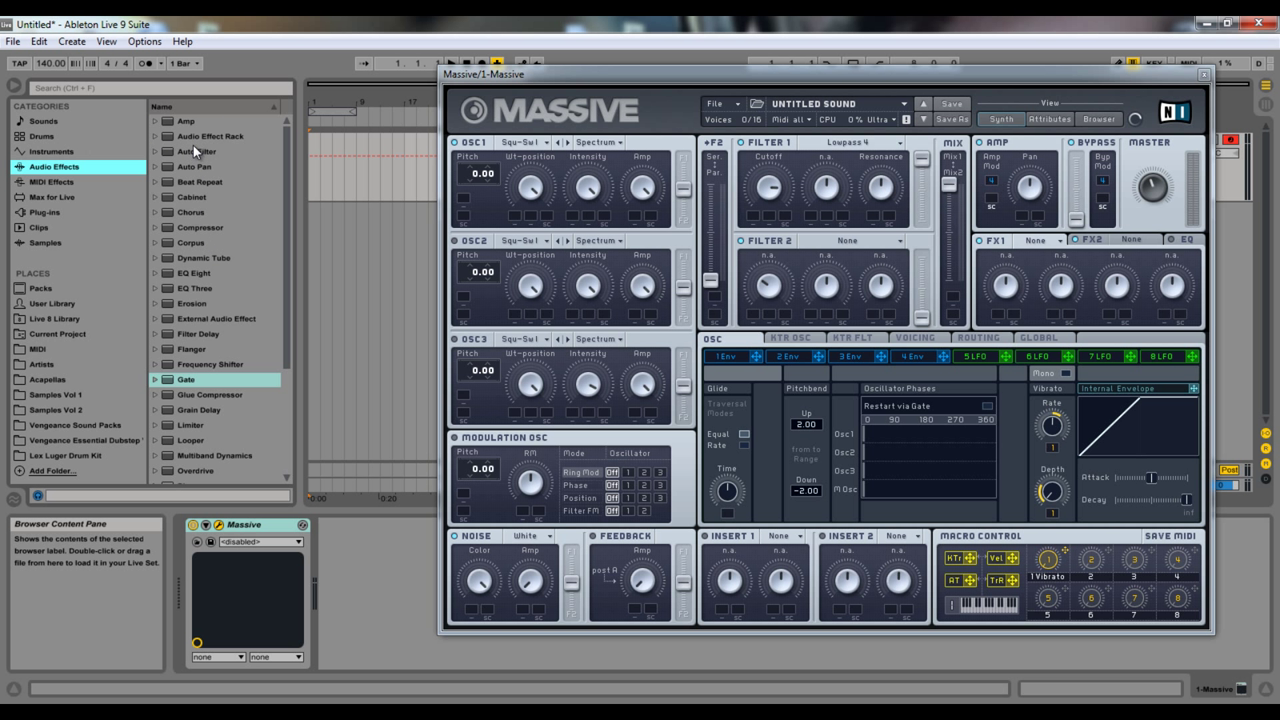
left_click_drag(197, 268, 368, 619)
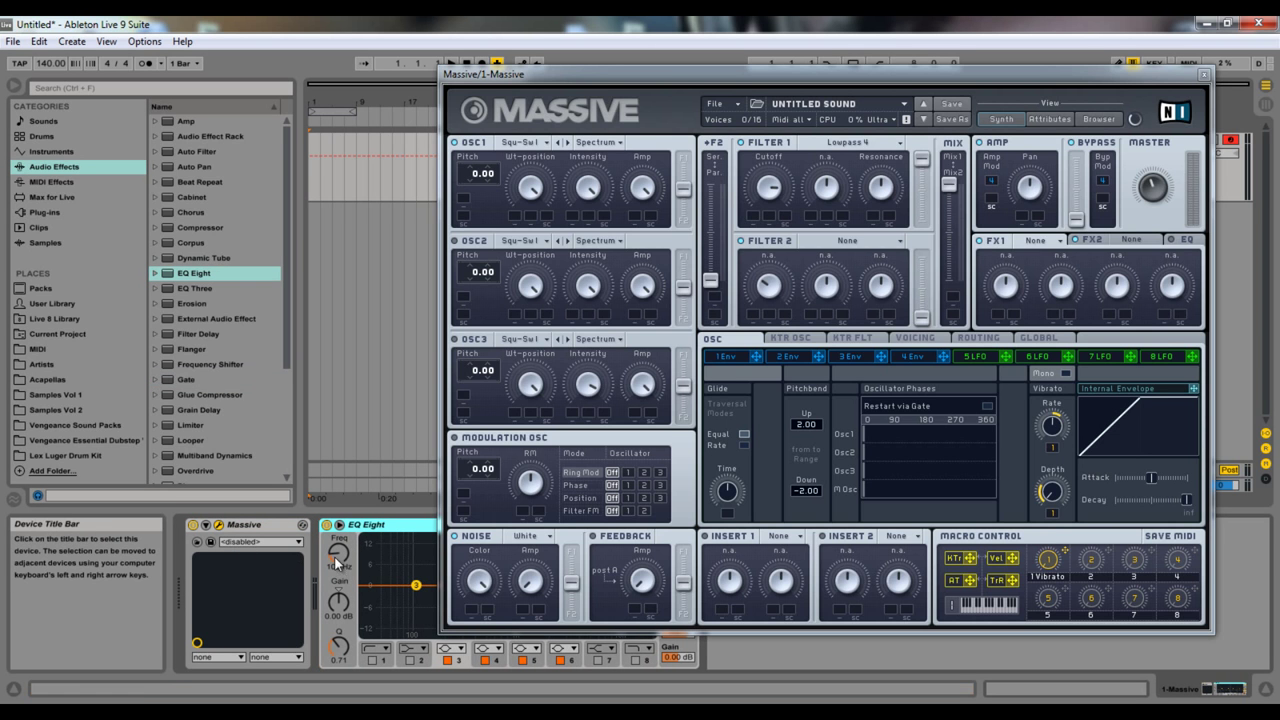
left_click_drag(669, 74, 488, 40)
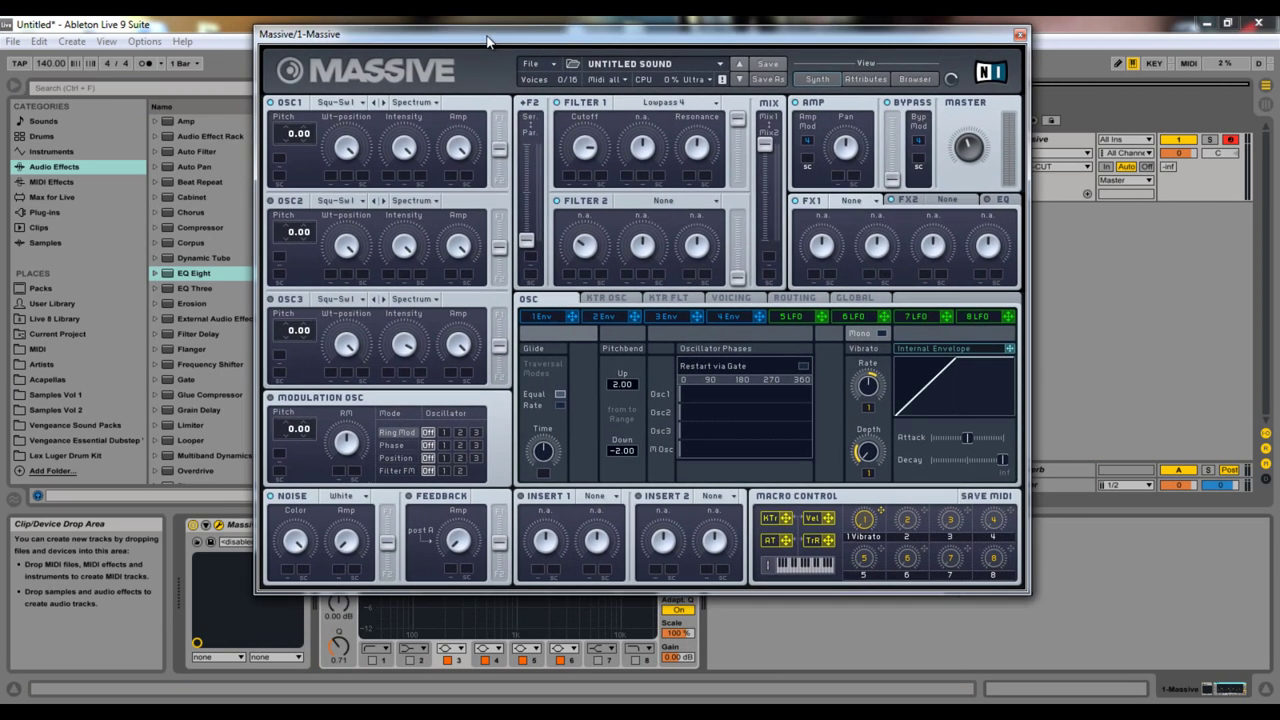
left_click(1019, 35)
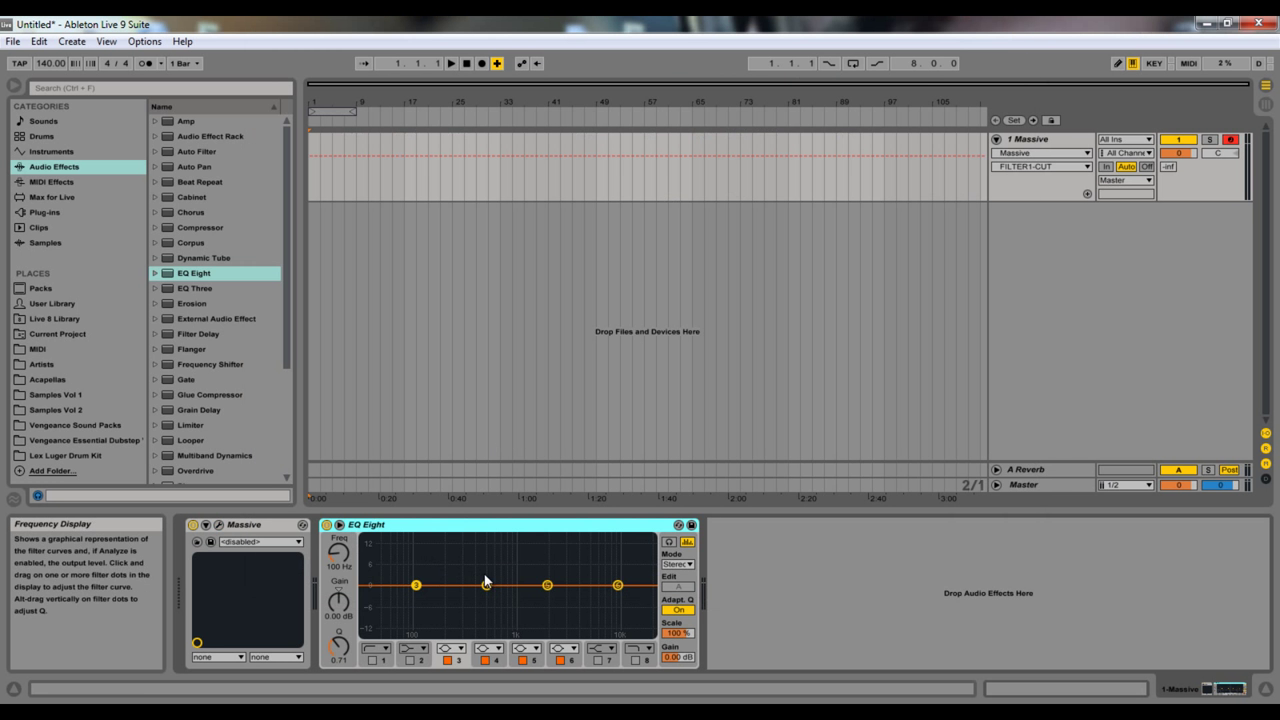
Turn off bands 3, 4 and 5 of the EQ Eight
left_click(447, 660)
left_click(485, 660)
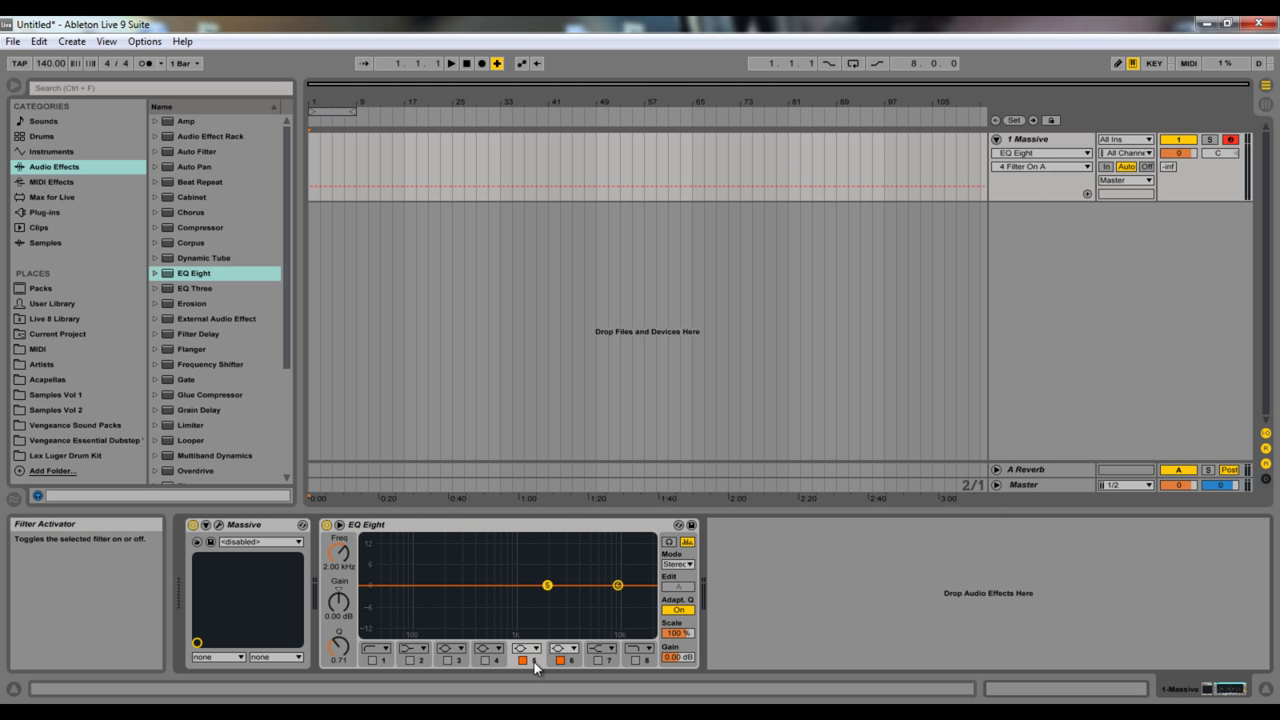
left_click(525, 660)
Make EQ Eight band 6 a 12 dB/octave high cut and sweep its frequency to 2.71 kHz
left_click(565, 648)
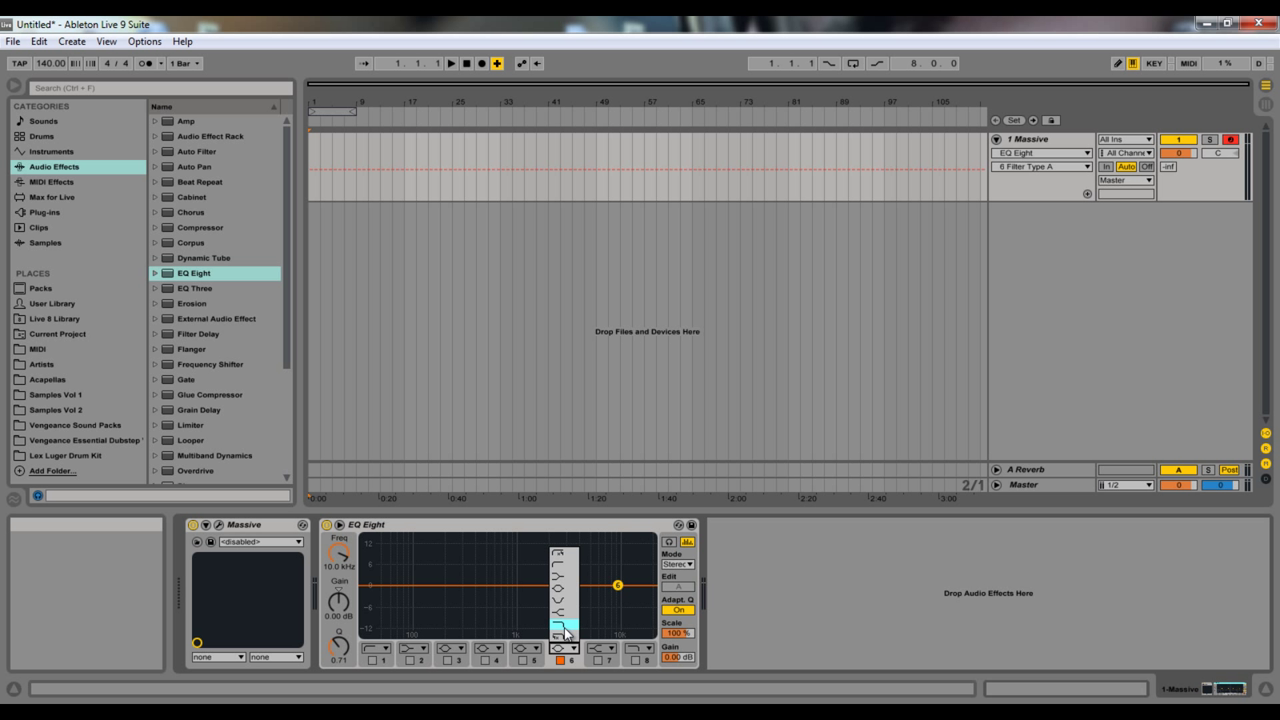
left_click(564, 628)
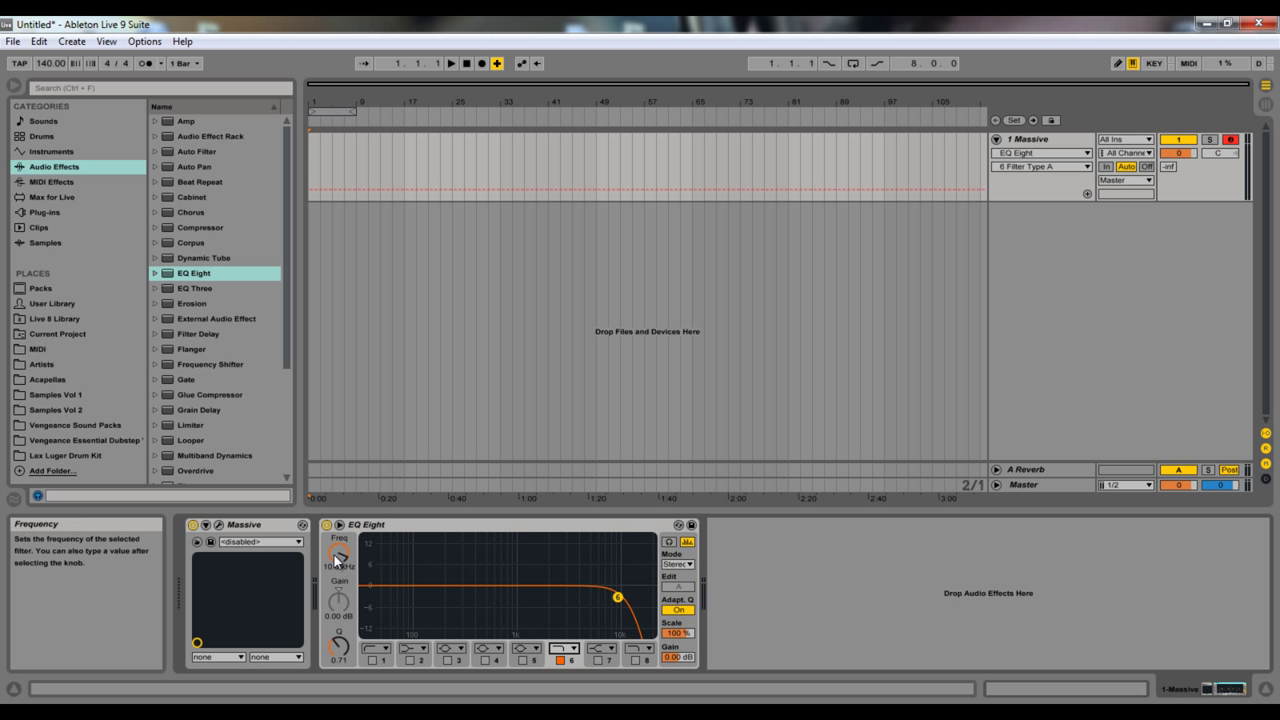
left_click_drag(338, 557, 332, 553)
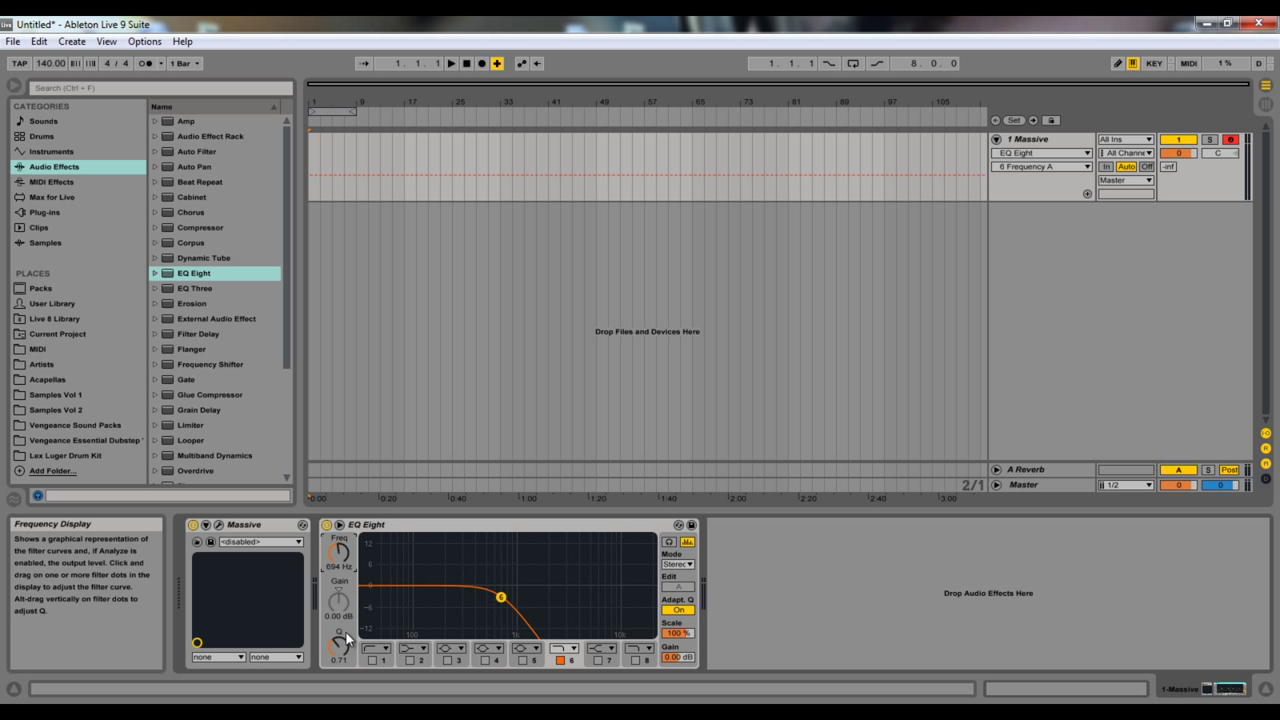
mouse_move(342, 553)
left_mouse_down()
mouse_move(340, 505)
mouse_move(340, 550)
left_mouse_up()
Switch EQ Eight band 6 to the 48 dB/octave high cut and raise its frequency to 4.12 kHz
left_click(556, 650)
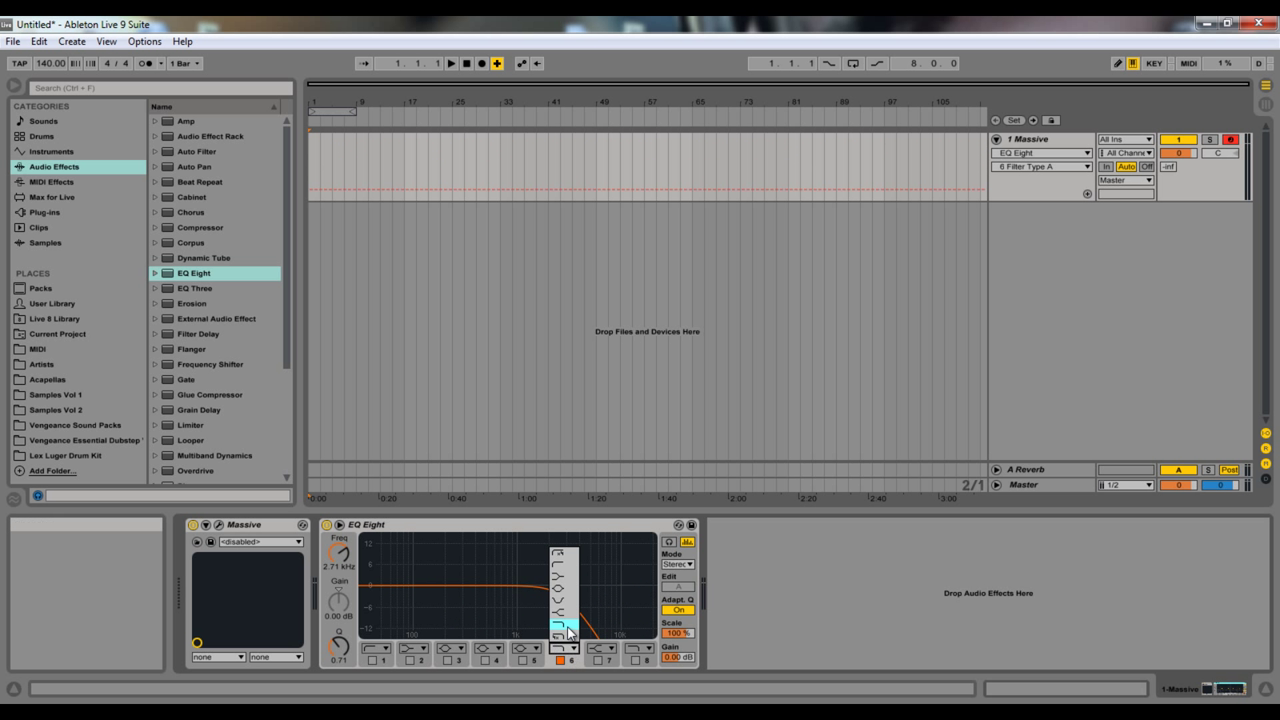
left_click(568, 634)
mouse_move(344, 558)
left_mouse_down()
mouse_move(344, 535)
mouse_move(344, 575)
mouse_move(346, 540)
left_mouse_up()
Change EQ Eight band 6 to a 12 dB/octave low cut at 625 Hz, toggling the band off and on
left_click(580, 649)
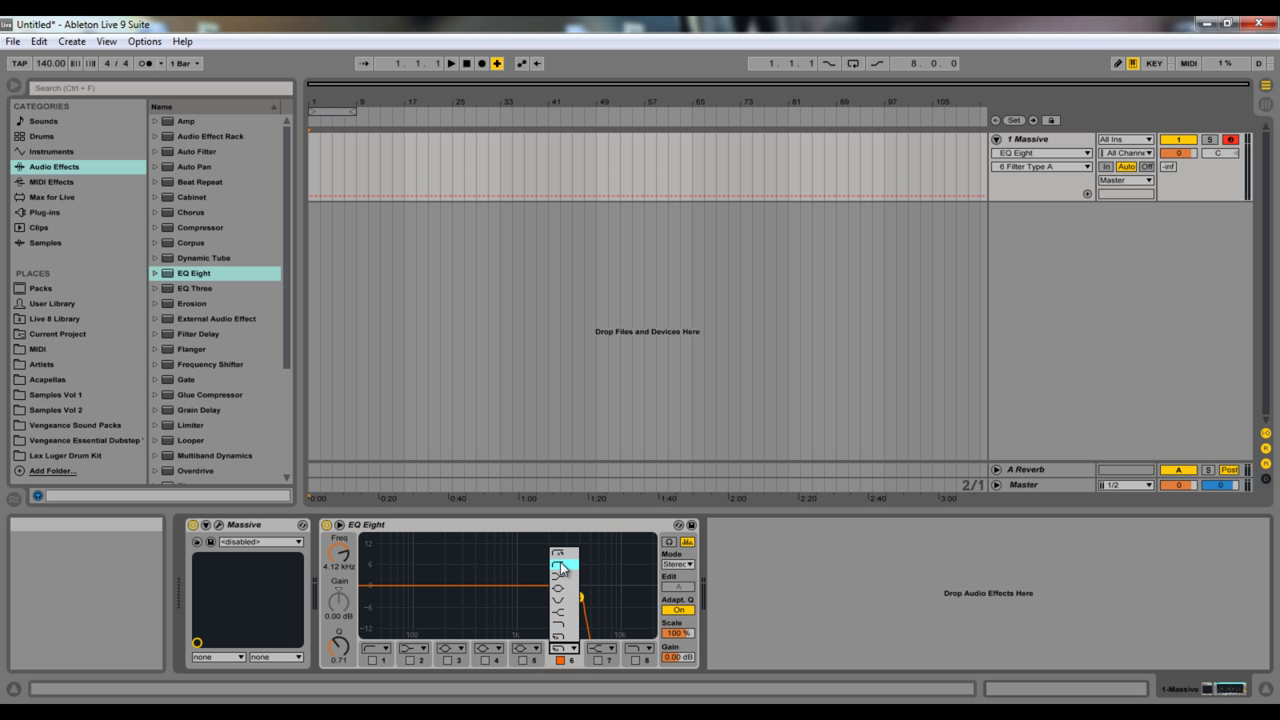
left_click(560, 568)
mouse_move(346, 552)
left_mouse_down()
mouse_move(350, 532)
mouse_move(335, 556)
left_mouse_up()
left_click(562, 660)
left_click(562, 650)
left_click(563, 662)
left_click(563, 662)
Switch EQ Eight band 6 to the 48 dB/octave low cut and set its frequency to 593 Hz
left_click(565, 648)
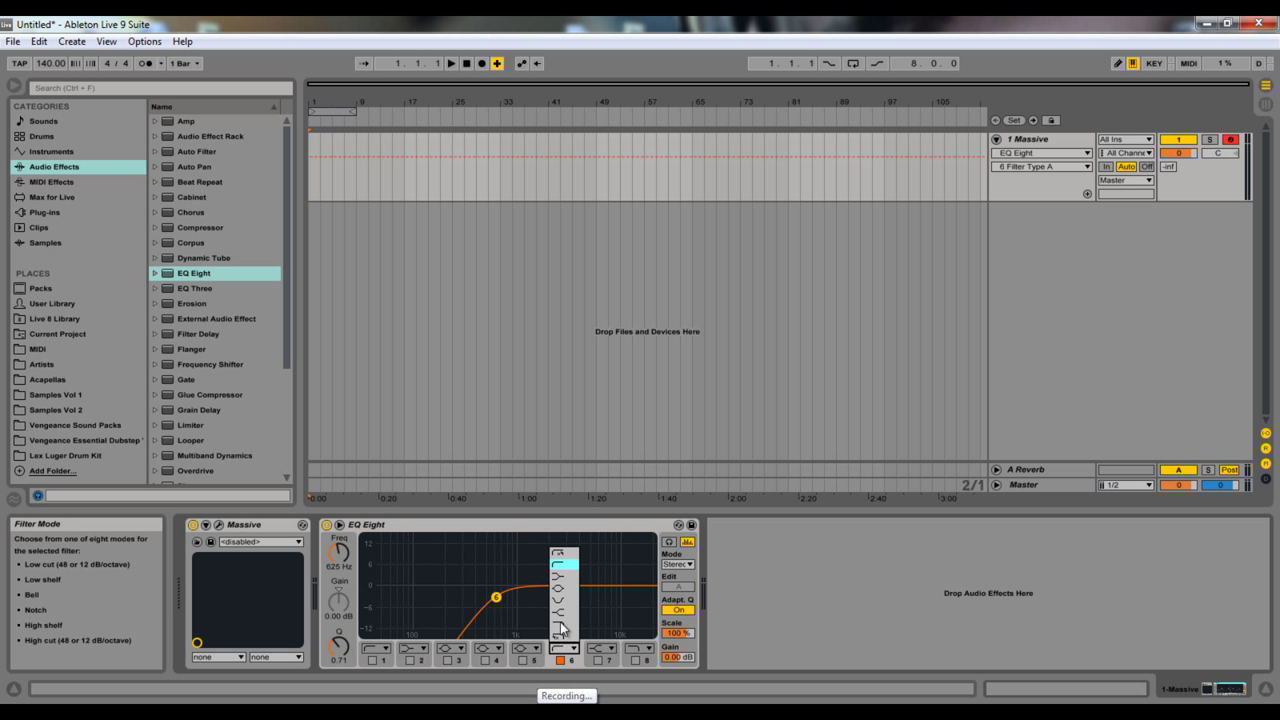
left_click(561, 556)
mouse_move(342, 551)
left_mouse_down()
mouse_move(342, 578)
mouse_move(342, 535)
mouse_move(342, 586)
mouse_move(342, 572)
left_mouse_up()
Reopen Massive, set Filter 1 to Allpass, and close the synth window
left_click(219, 525)
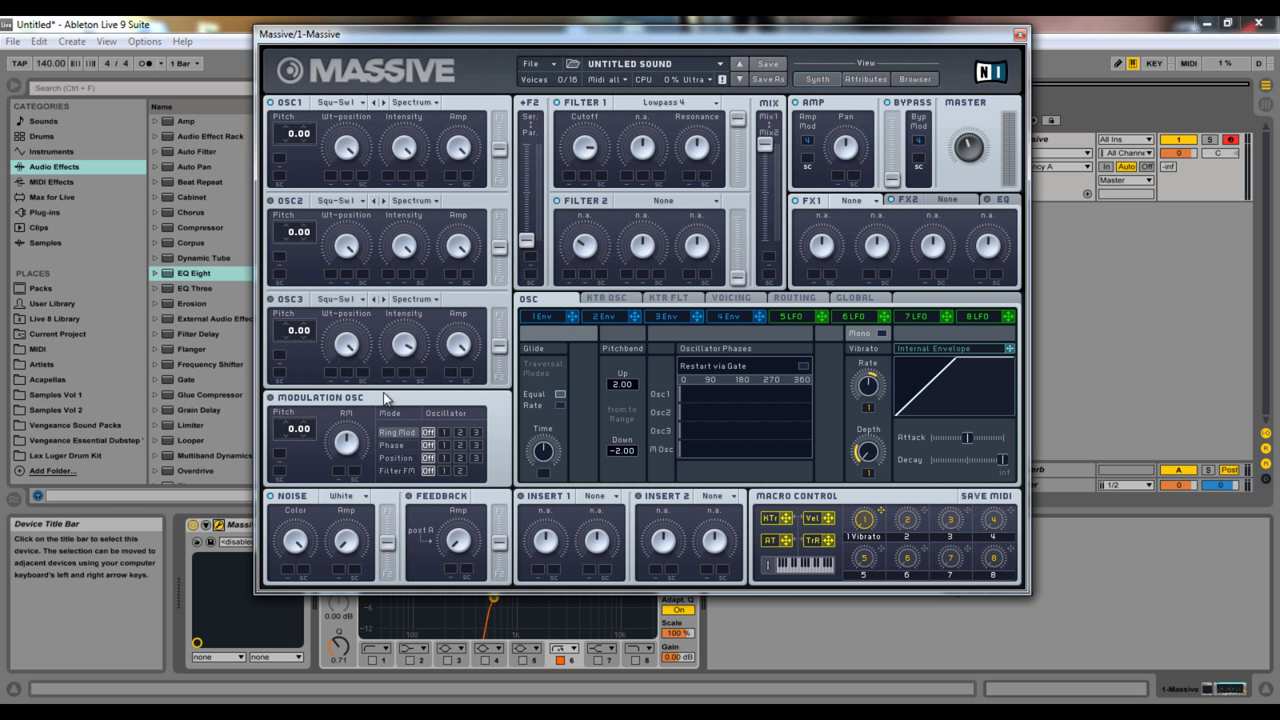
left_click(665, 106)
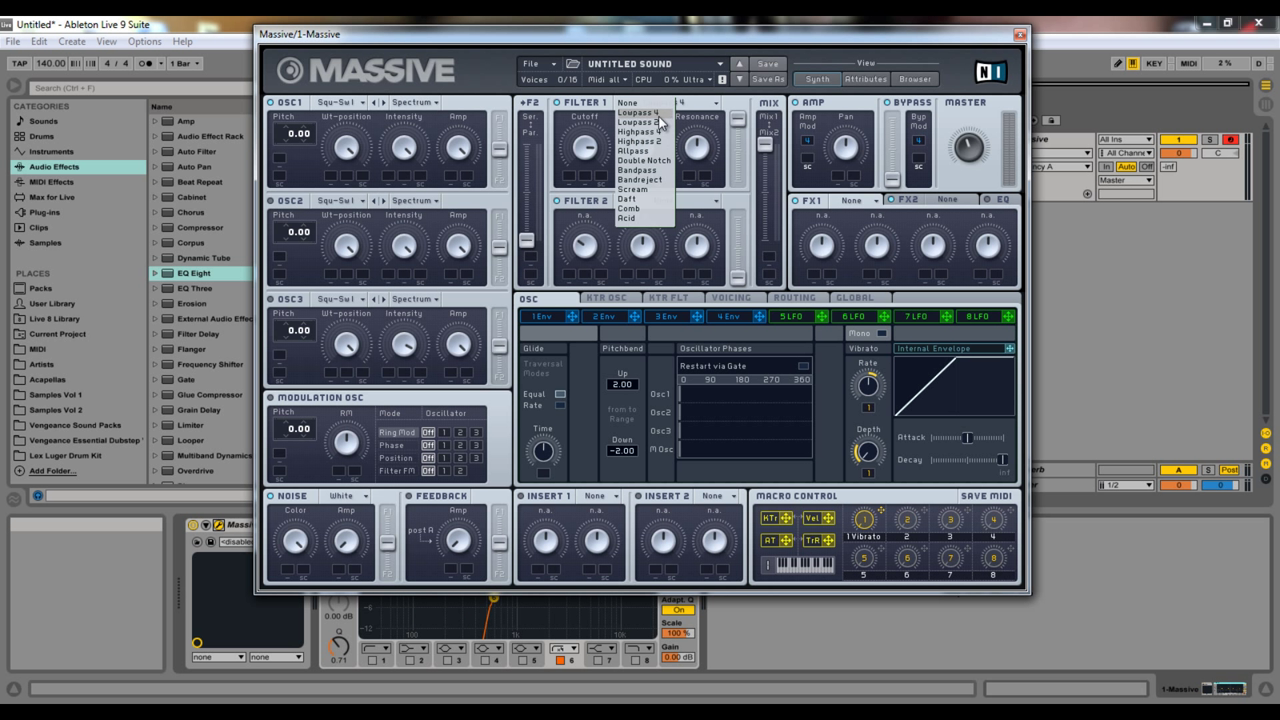
left_click(655, 153)
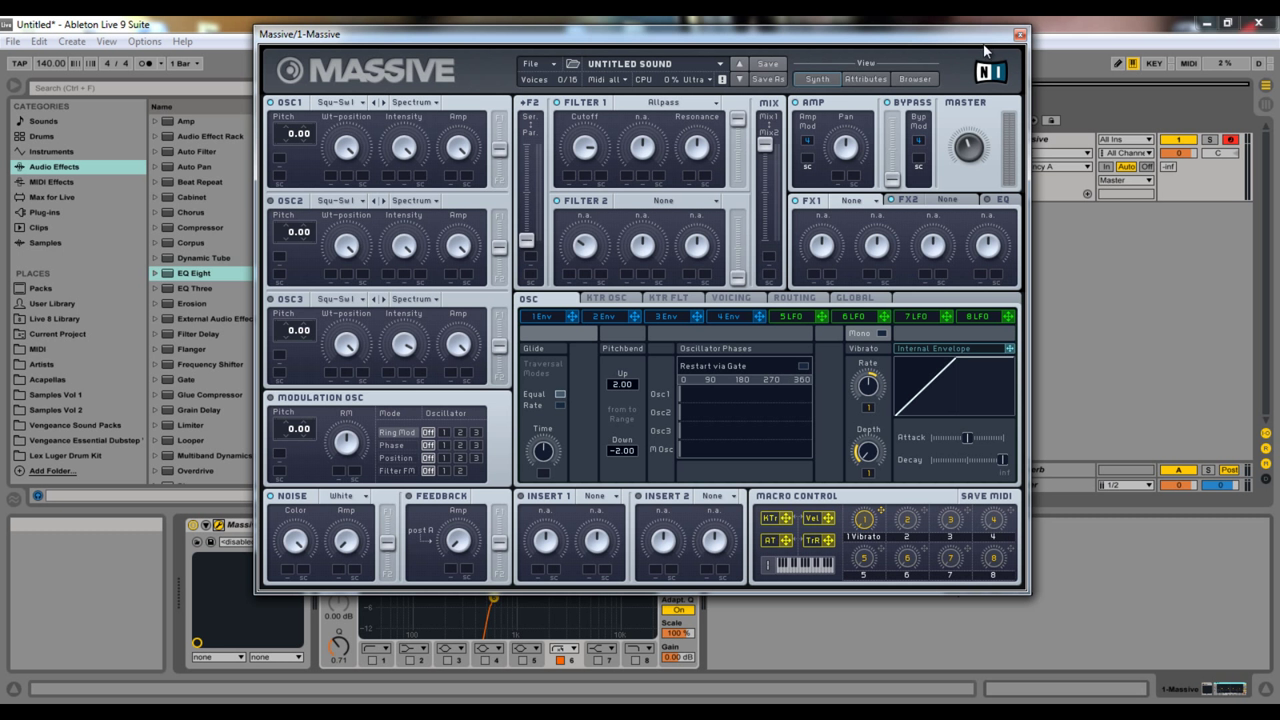
left_click(1018, 35)
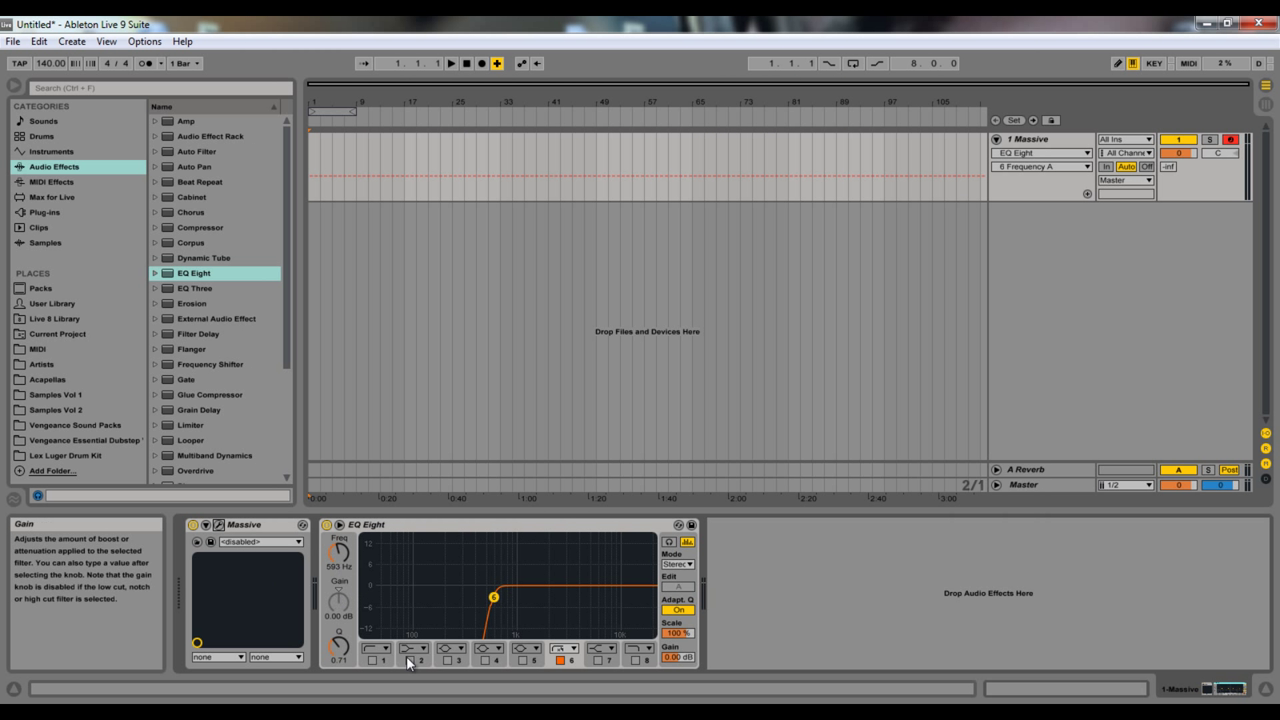
Turn off EQ Eight band 6, turn on band 4, and place the insert marker at bar 51
left_click(560, 660)
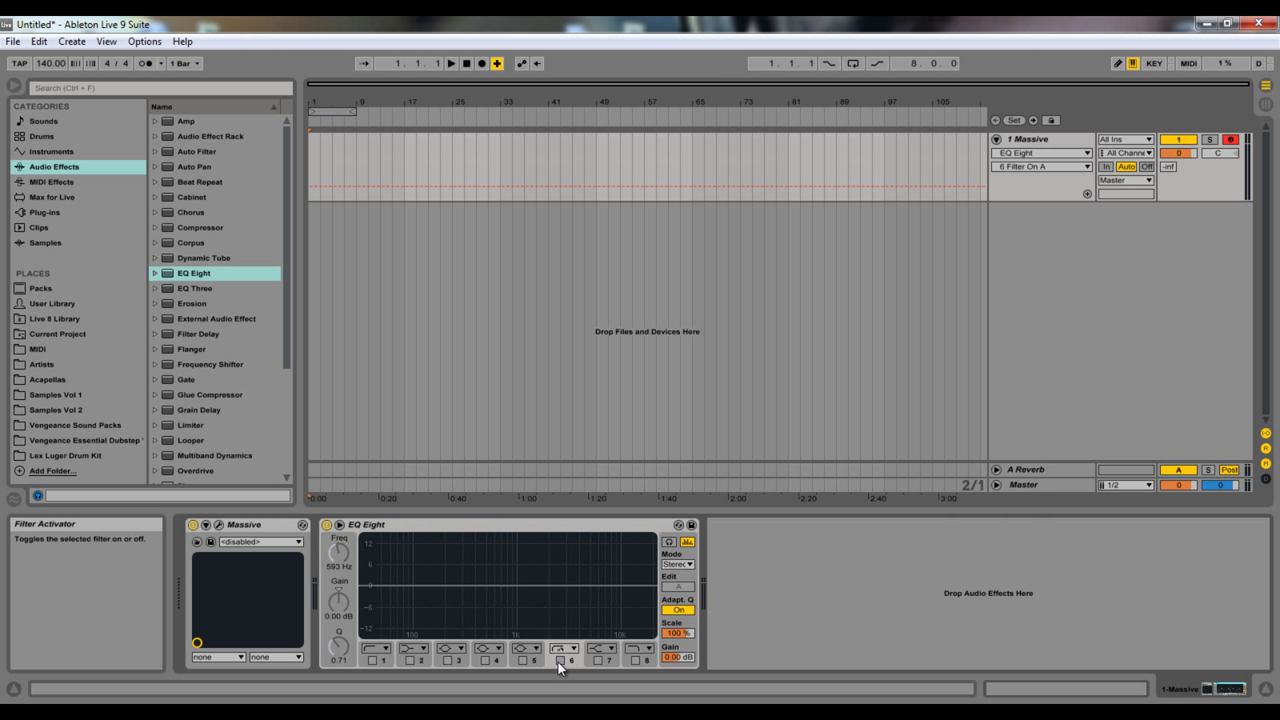
left_click(485, 660)
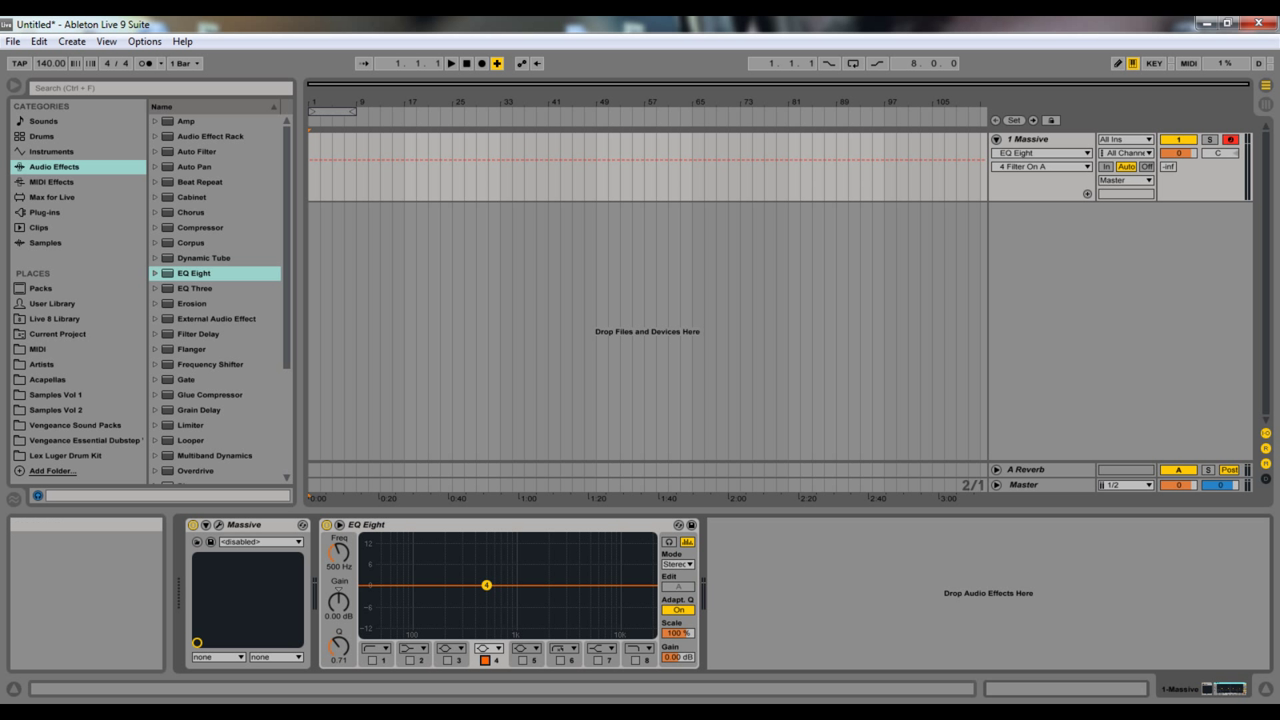
left_click(606, 142)
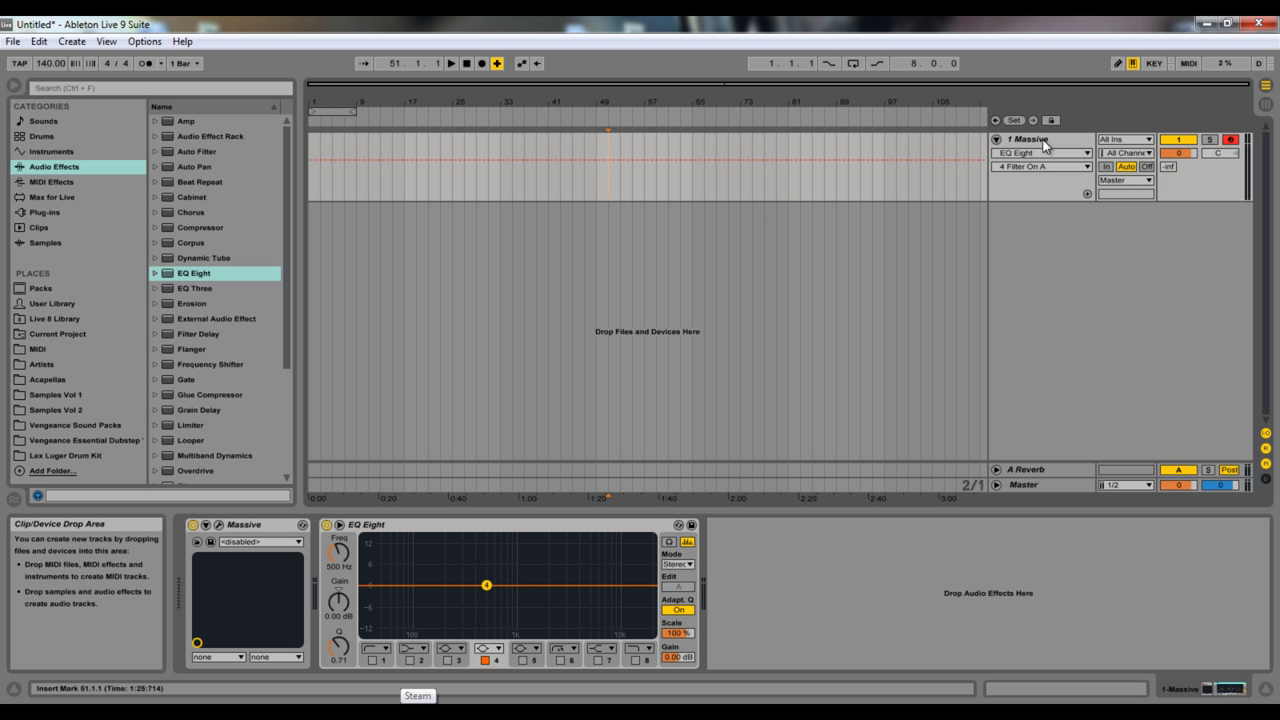
Reopen Massive, adjust Filter 1's cutoff and resonance, and move the synth window clear of the EQ Eight display
left_click(218, 525)
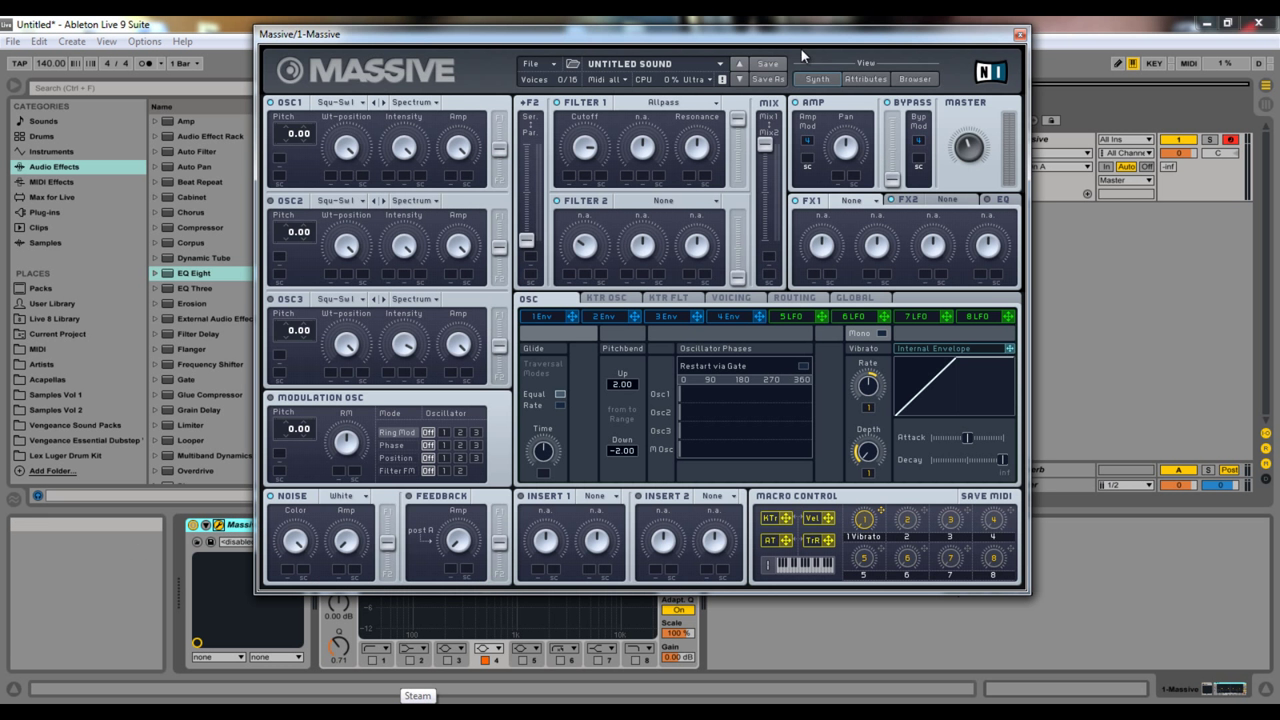
left_click_drag(602, 156, 519, 222)
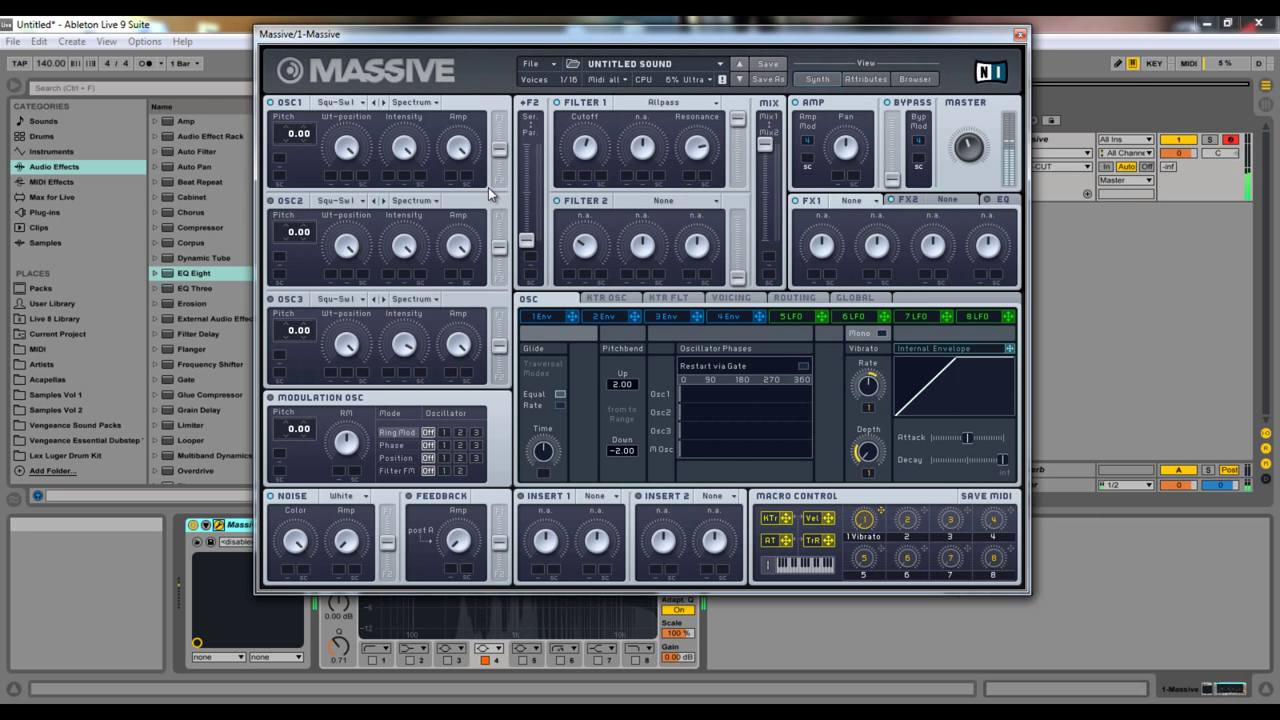
left_click_drag(556, 38, 1070, 52)
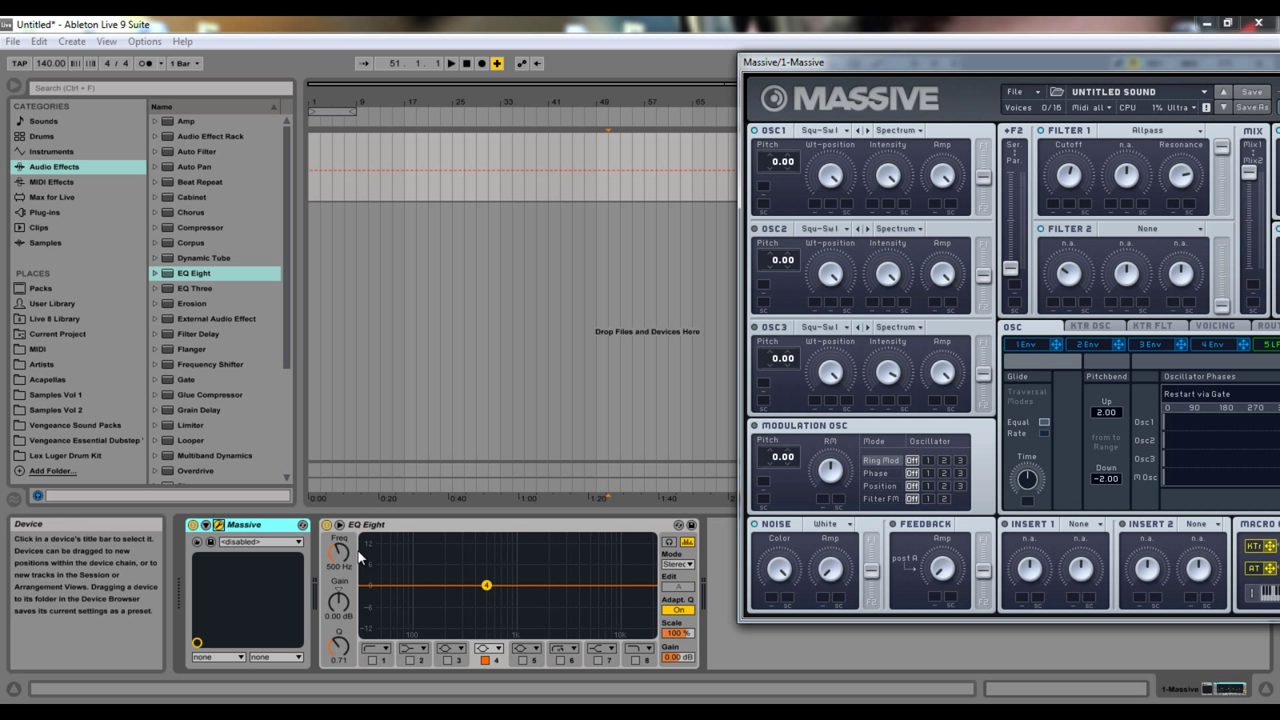
Turn off EQ Eight band 4 and play test notes with the computer keyboard octave lowered to C2 to D3
left_click(485, 660)
key("a")
key("z")
key("a")
Start a new sound in Massive and route OSC1 fully to Filter 1
left_click(1016, 92)
left_click(1030, 93)
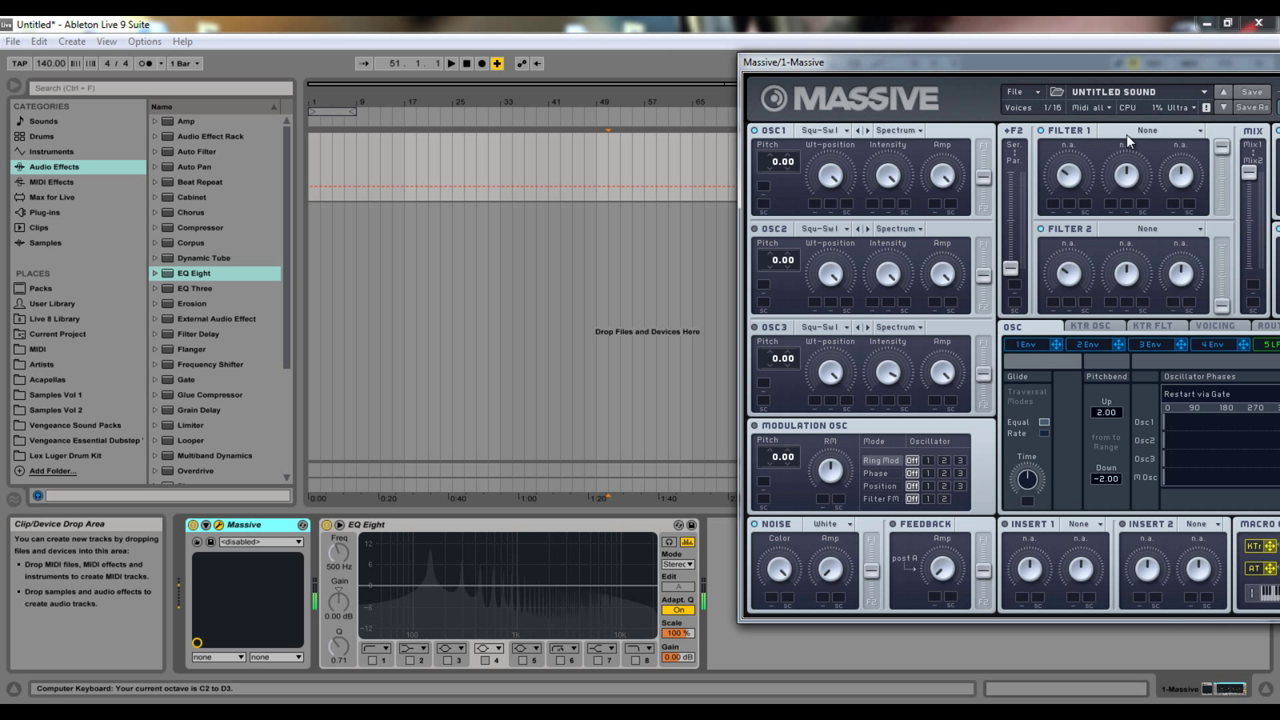
left_click(1127, 133)
left_click_drag(983, 177, 993, 56)
Lower the computer keyboard octave to C1 to D2 and play the unfiltered sound into the EQ Eight spectrum
key("s")
key("z")
key("s")
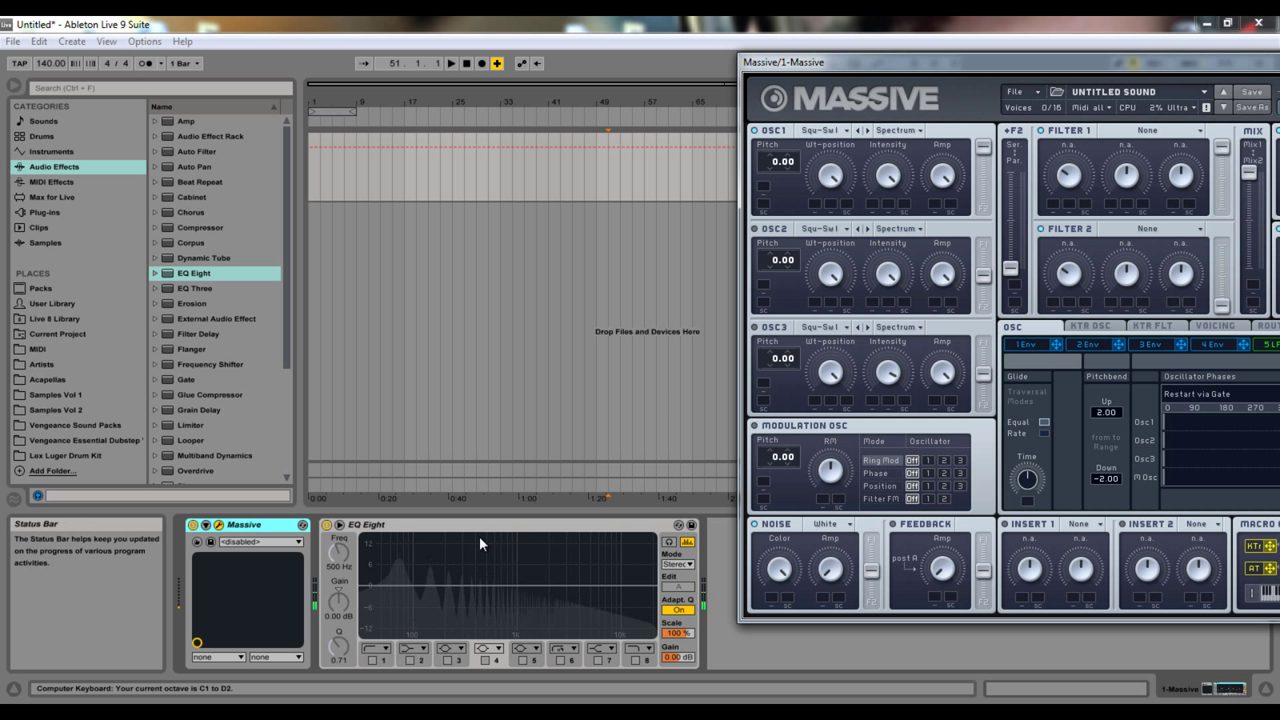
Set Massive's Filter 1 to Lowpass 4 and raise its cutoff while playing a note
left_click(1133, 136)
left_click(1085, 196)
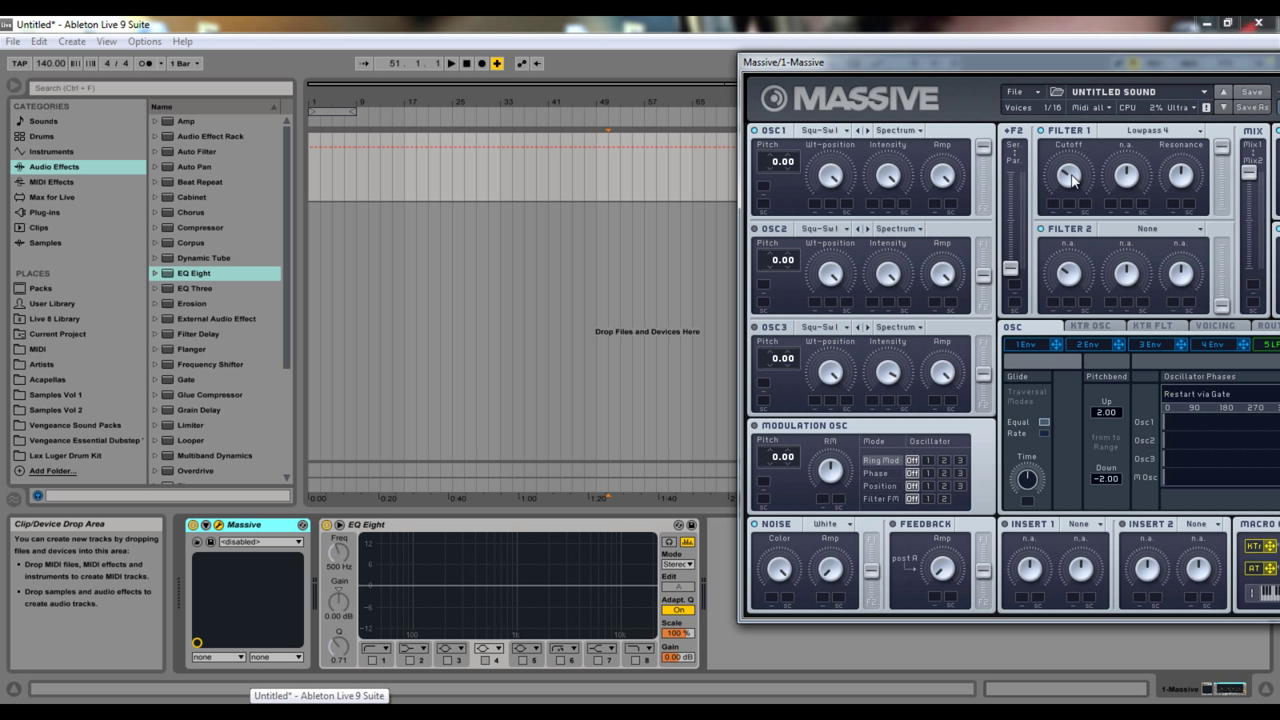
left_click_drag(1065, 172, 1061, 98)
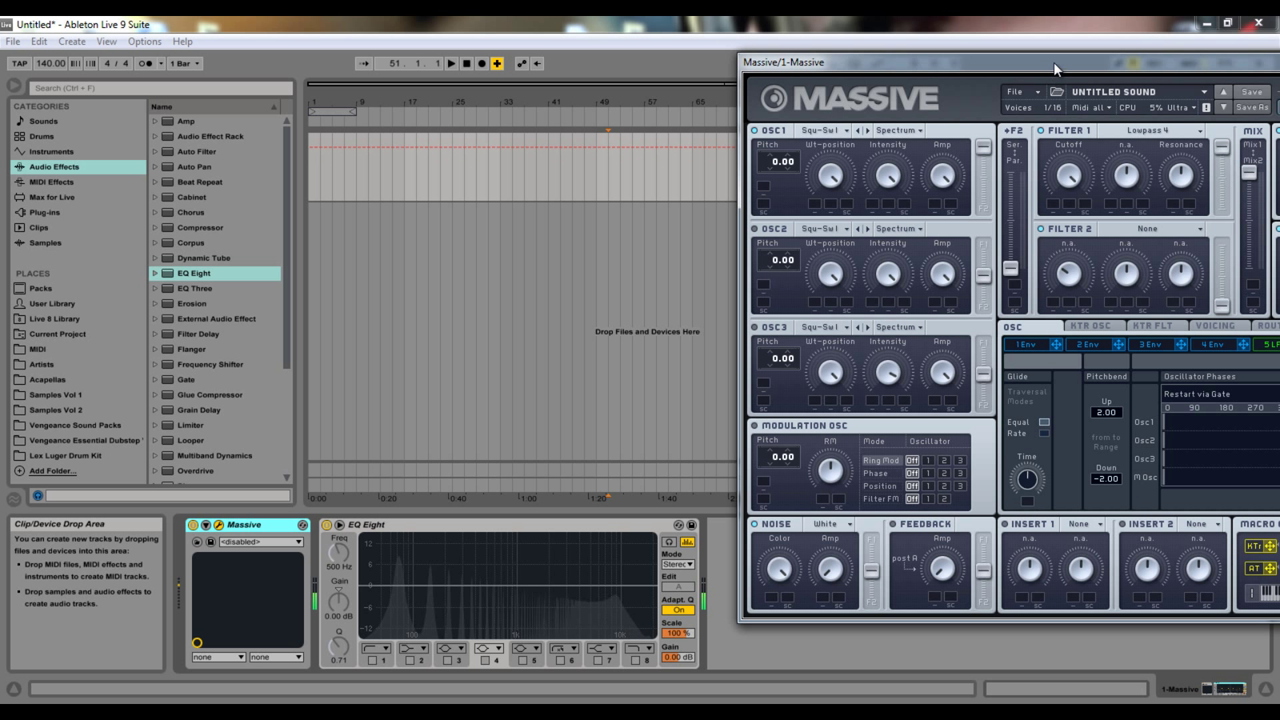
Set EQ Eight band 8 to a 48 dB/octave high cut at 5.64 kHz with Q 2.70, and turn the band off
left_click(634, 660)
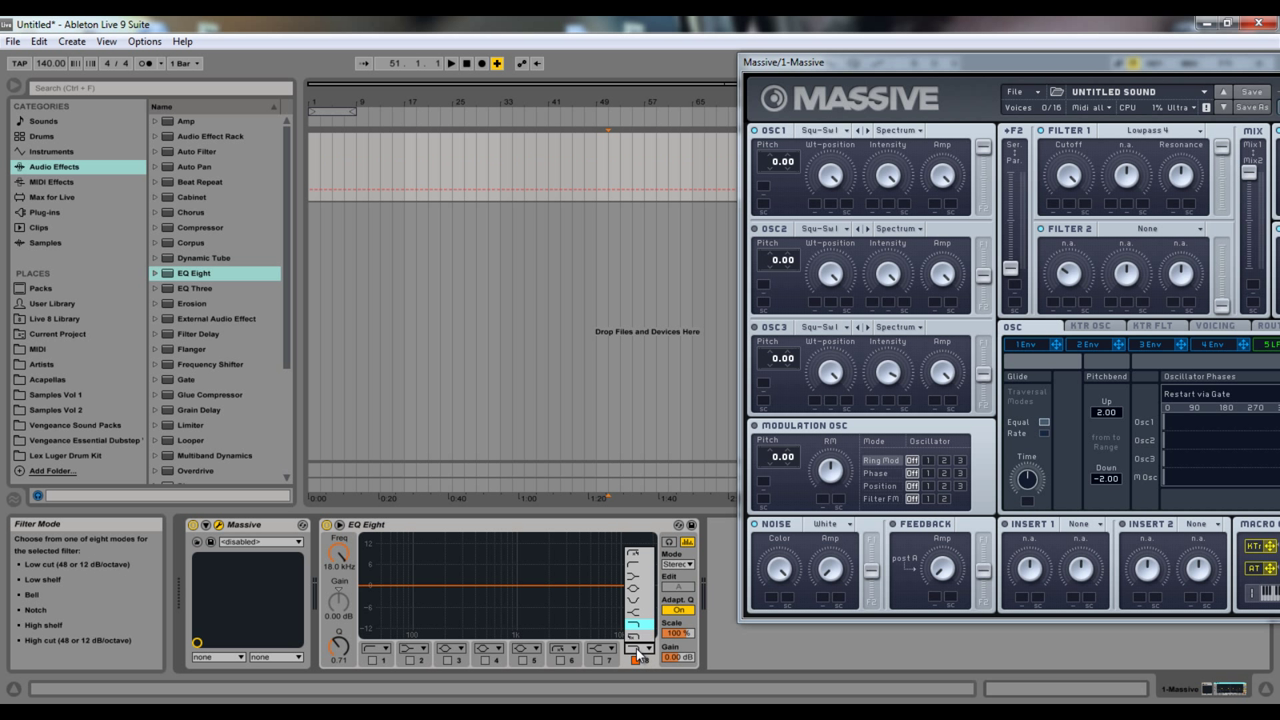
left_click_drag(338, 553, 337, 562)
left_click_drag(338, 648, 338, 648)
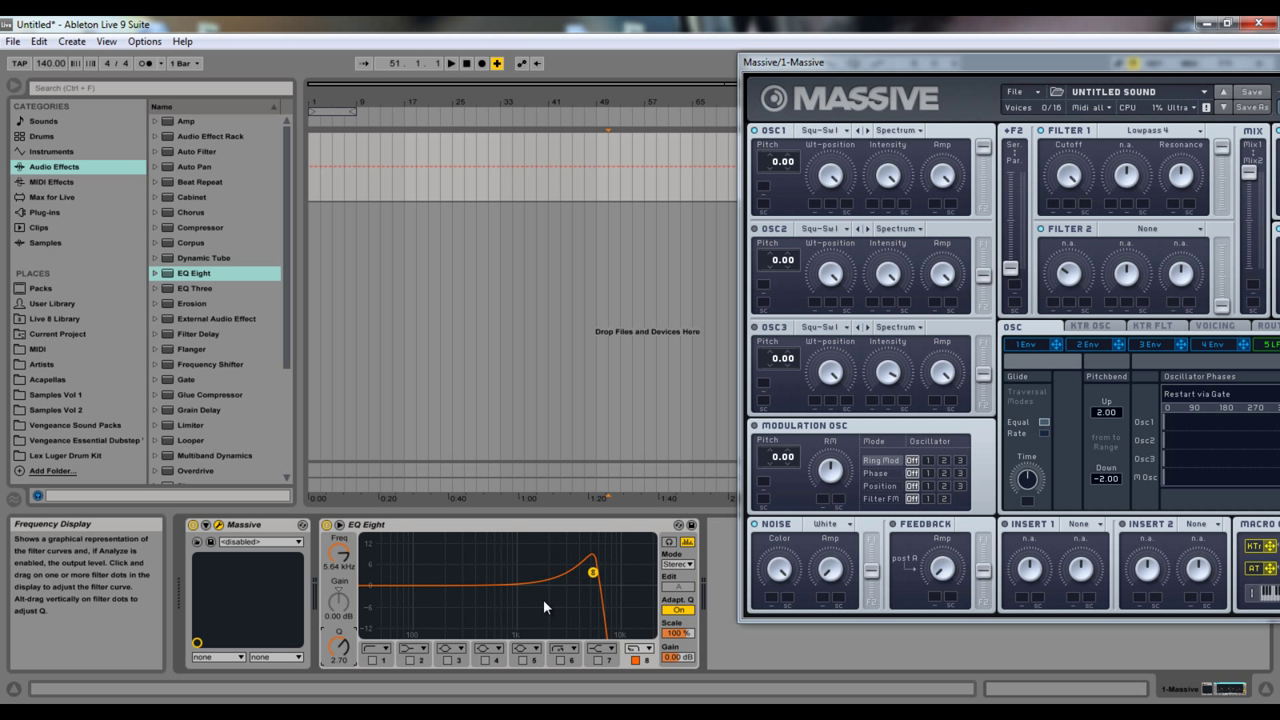
left_click(635, 660)
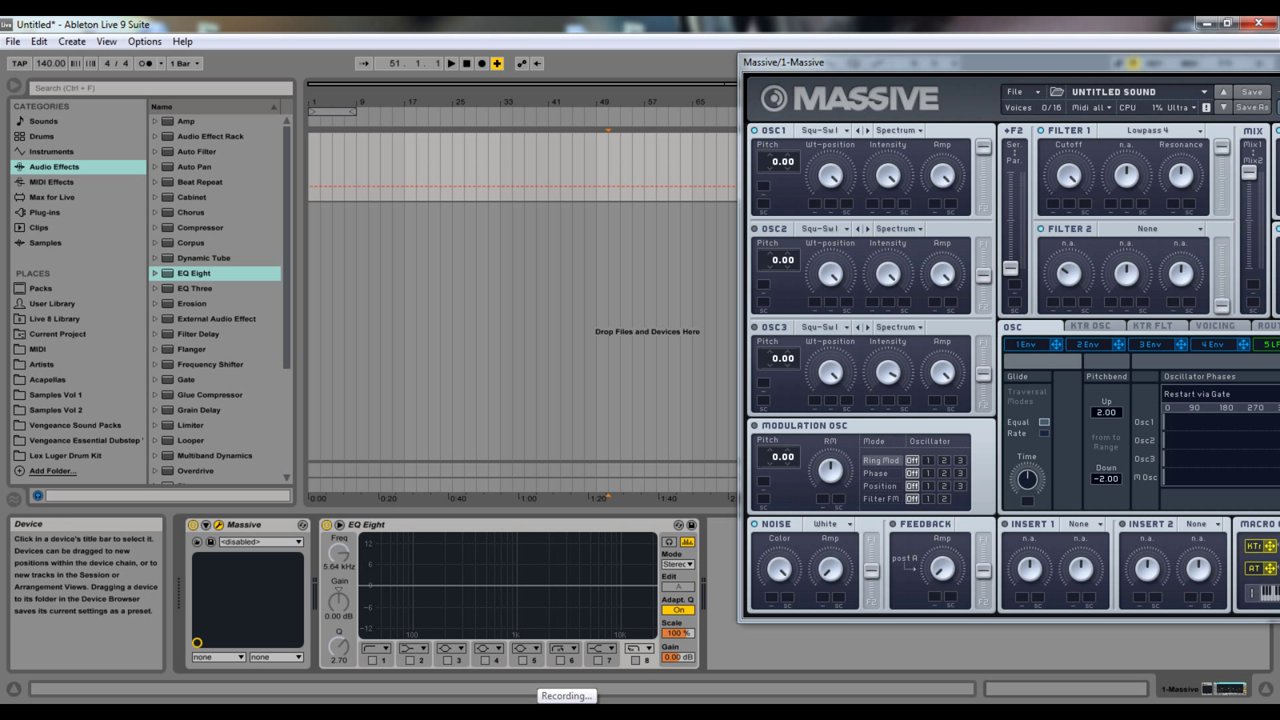
Adjust Filter 1's cutoff and resonance while playing notes, and examine the sound in EQ Eight's expanded and enlarged spectrum display
mouse_move(1068, 180)
left_mouse_down()
mouse_move(1068, 194)
mouse_move(1075, 162)
left_mouse_up()
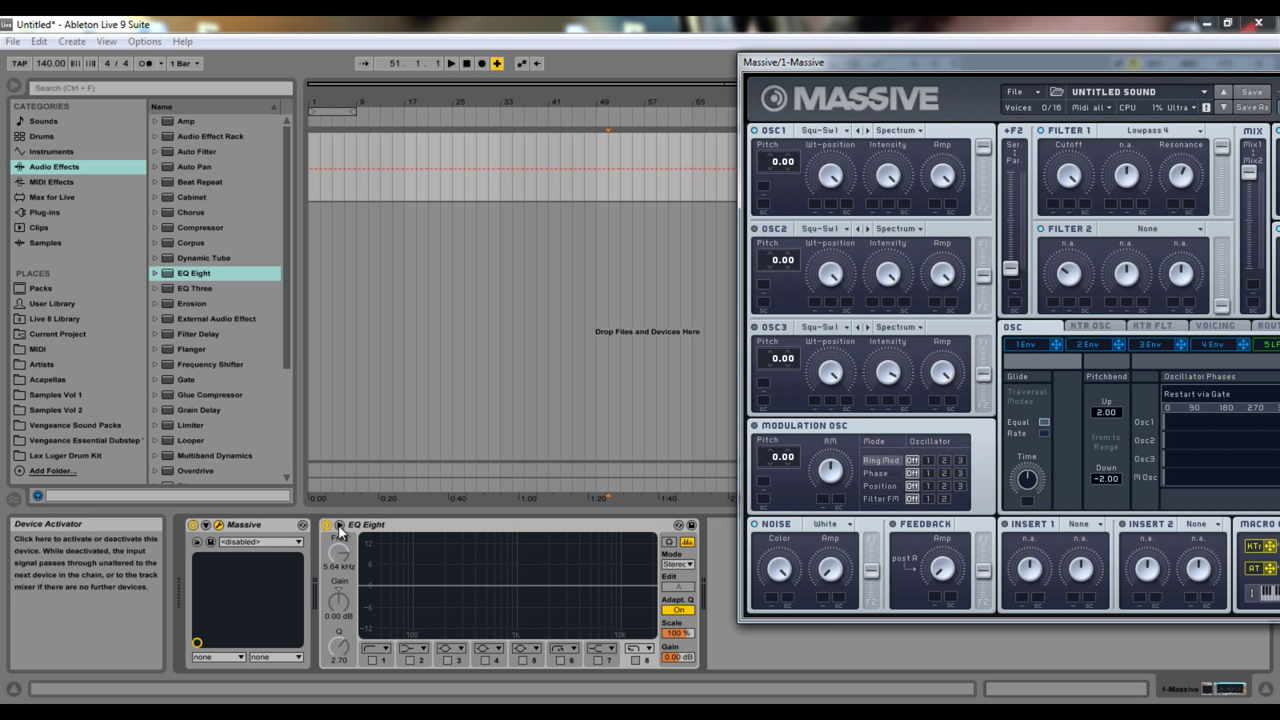
left_click(669, 541)
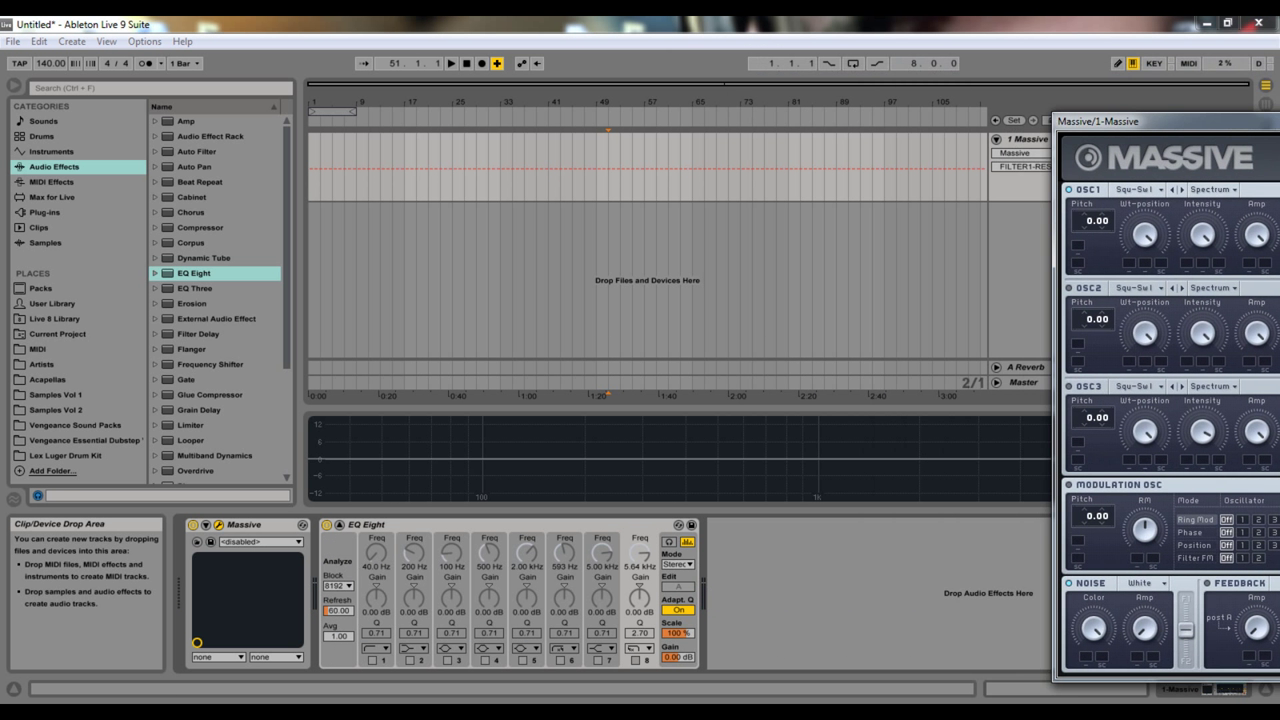
left_click_drag(1270, 121, 1279, 77)
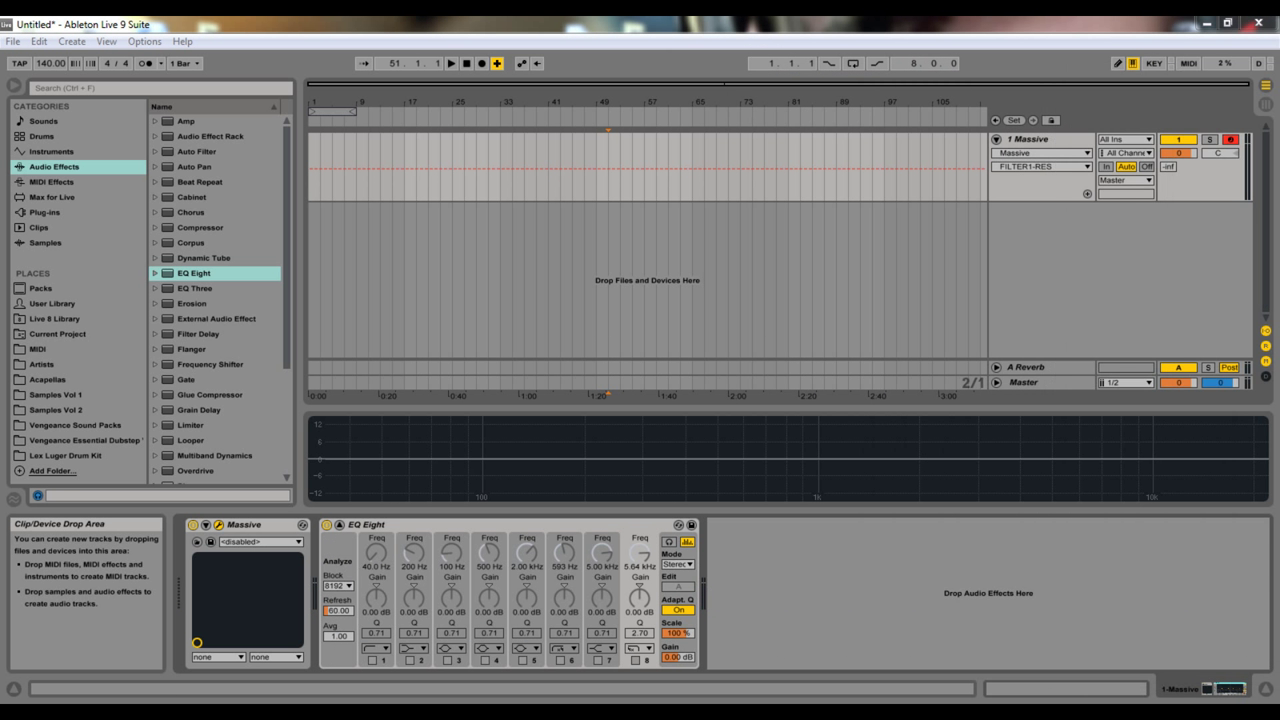
left_click_drag(1011, 406, 1037, 233)
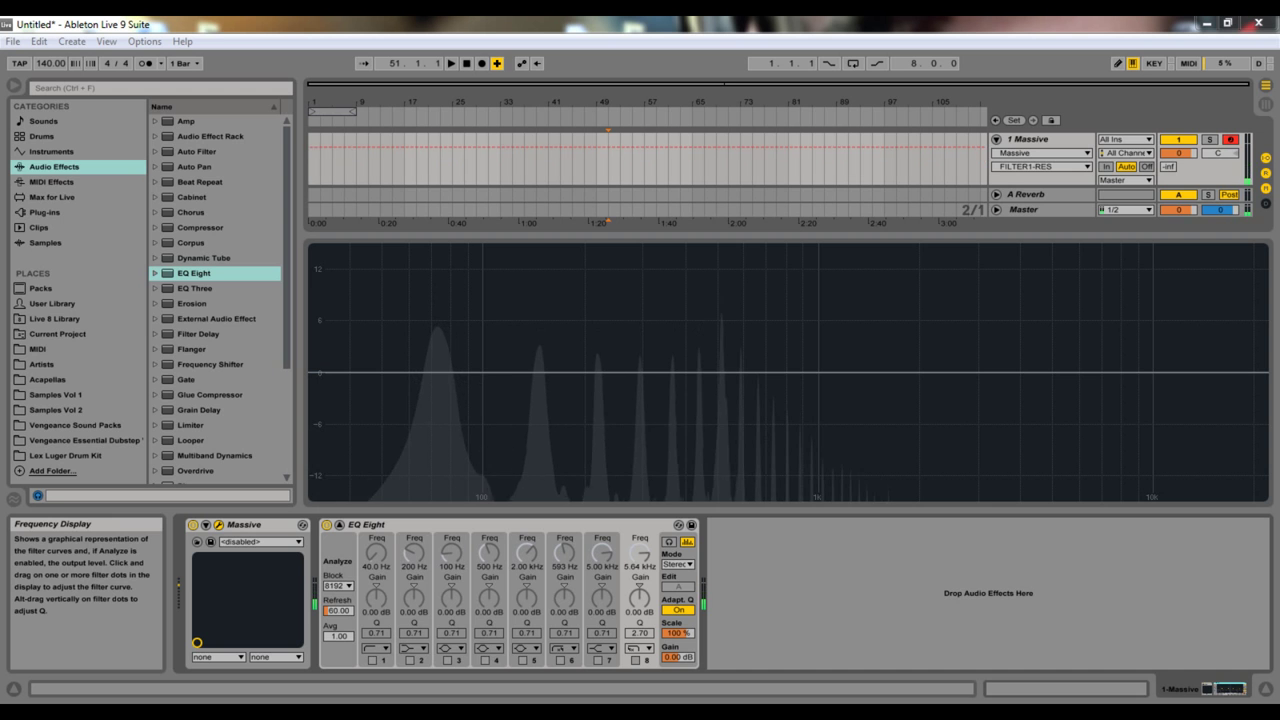
left_click_drag(1279, 114, 879, 105)
left_click(340, 525)
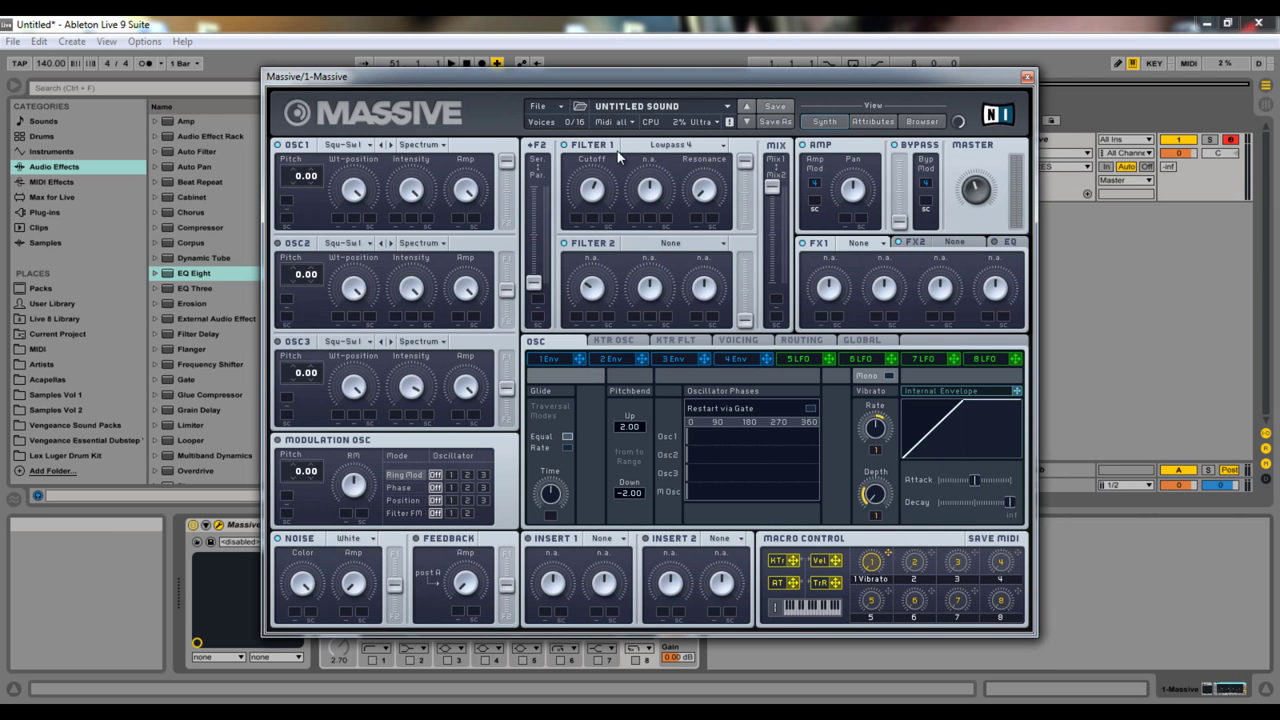
Set Massive's Filter 1 to Highpass 4 and play a note into the EQ Eight spectrum
left_click(660, 147)
left_click(651, 176)
left_click_drag(643, 81, 1121, 80)
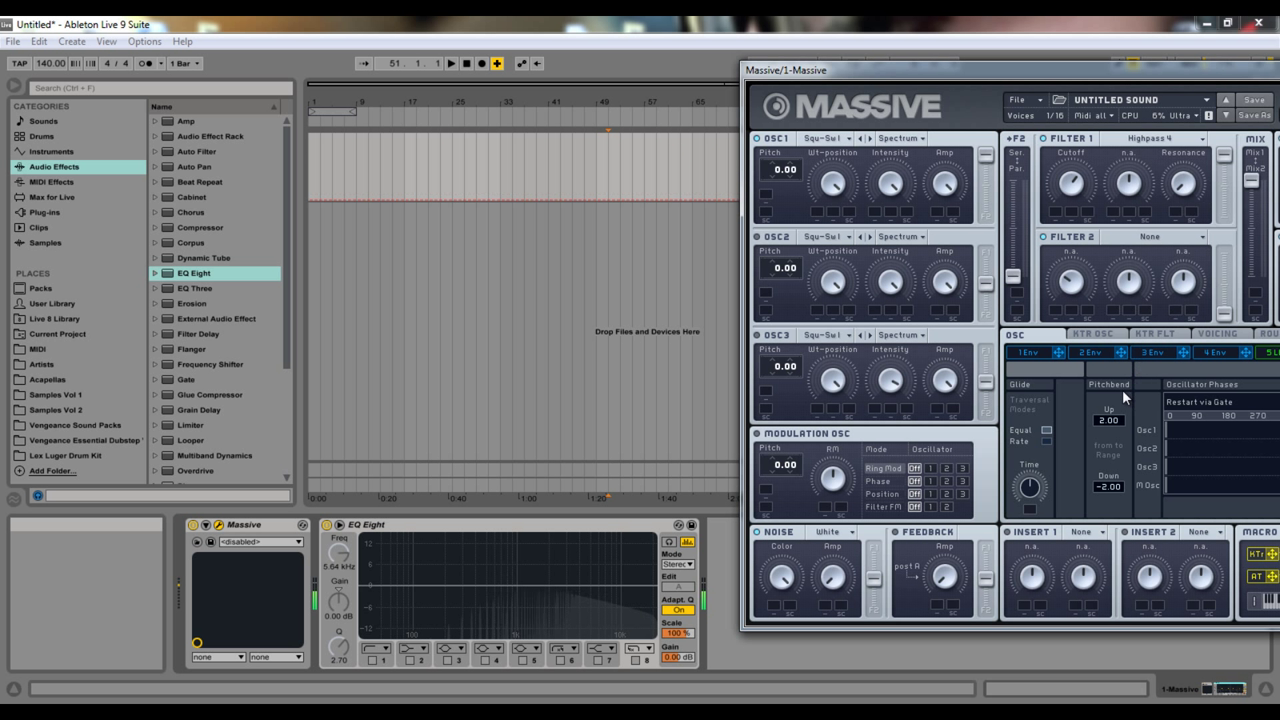
Set Filter 1 to Allpass, shape EQ Eight band 5 as a bell at 790 Hz, 5.58 dB, Q 1.72, and turn the band off
left_click(1126, 139)
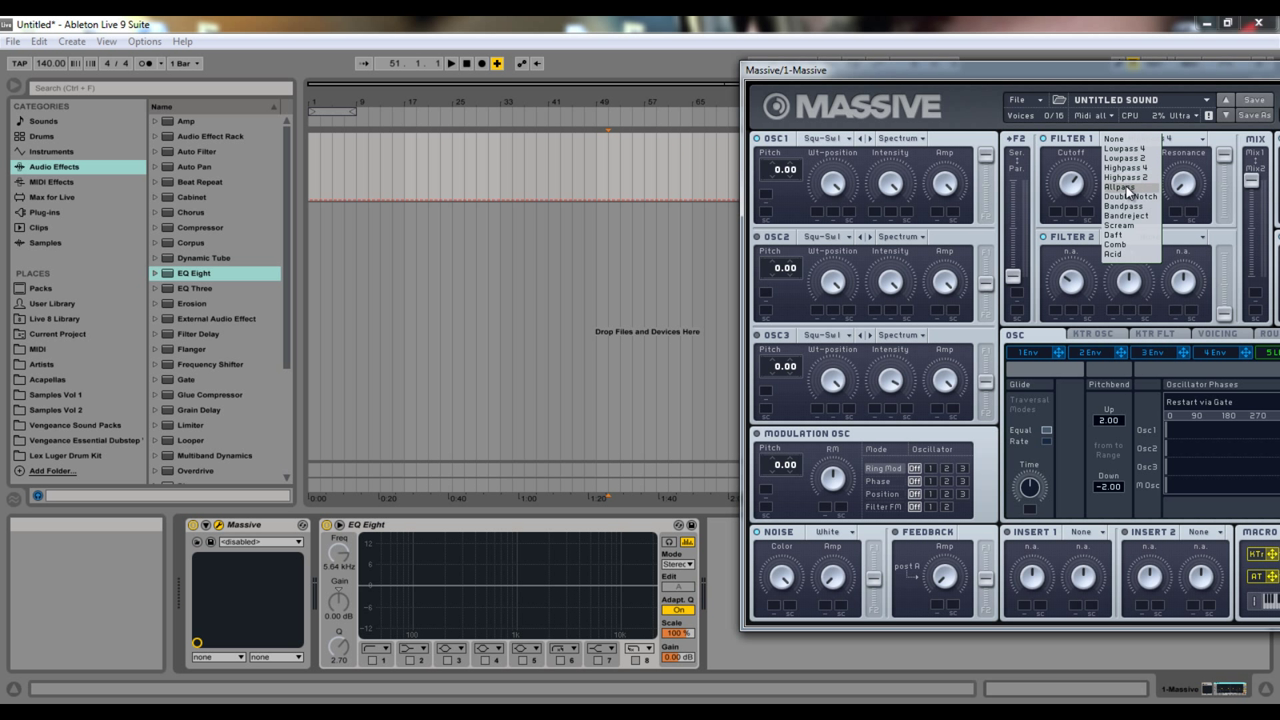
left_click(1126, 188)
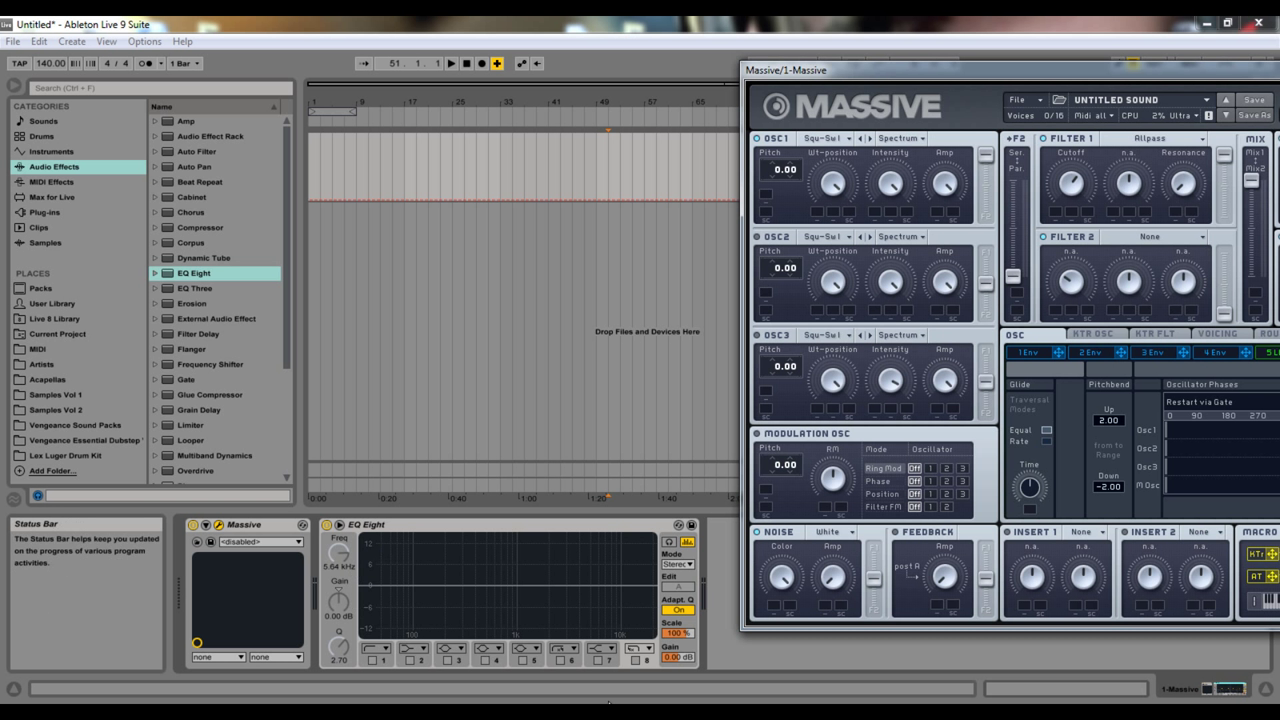
left_click(522, 660)
left_click_drag(546, 556, 507, 570)
left_click_drag(333, 650, 335, 649)
left_click(522, 660)
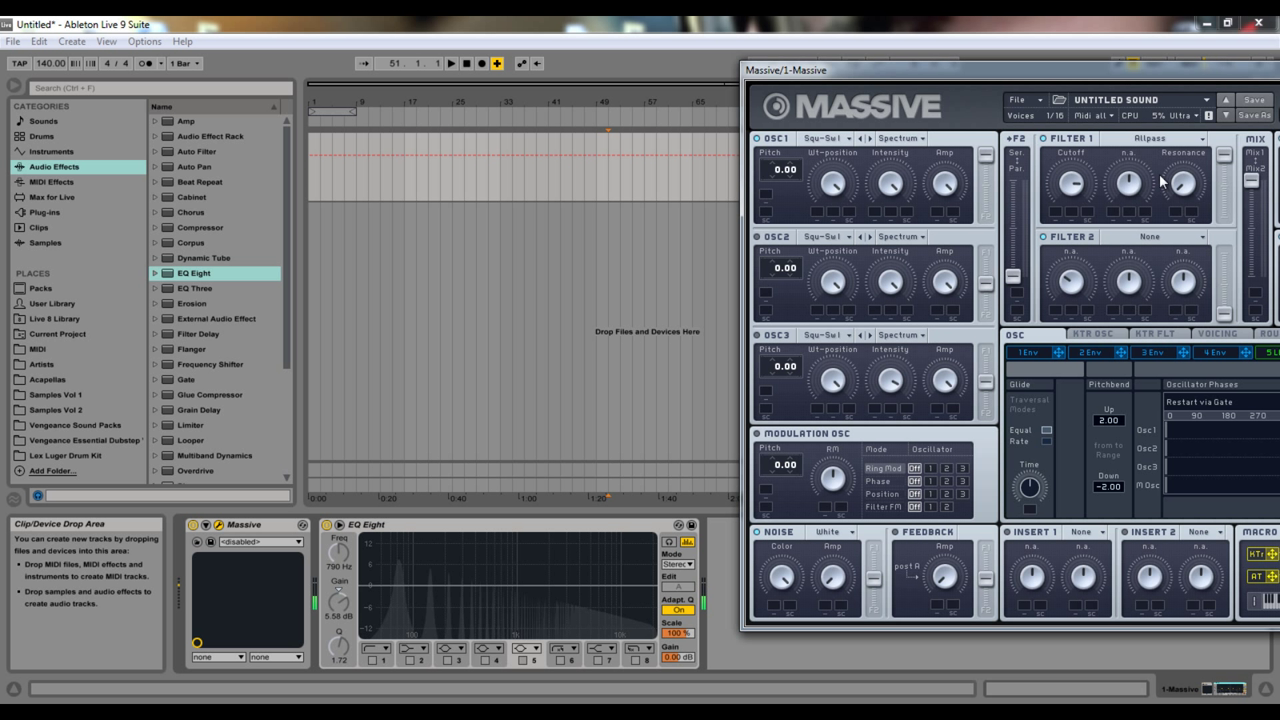
Adjust the Allpass filter's resonance and cutoff while playing notes into the EQ Eight spectrum
left_click_drag(1176, 171, 1163, 131)
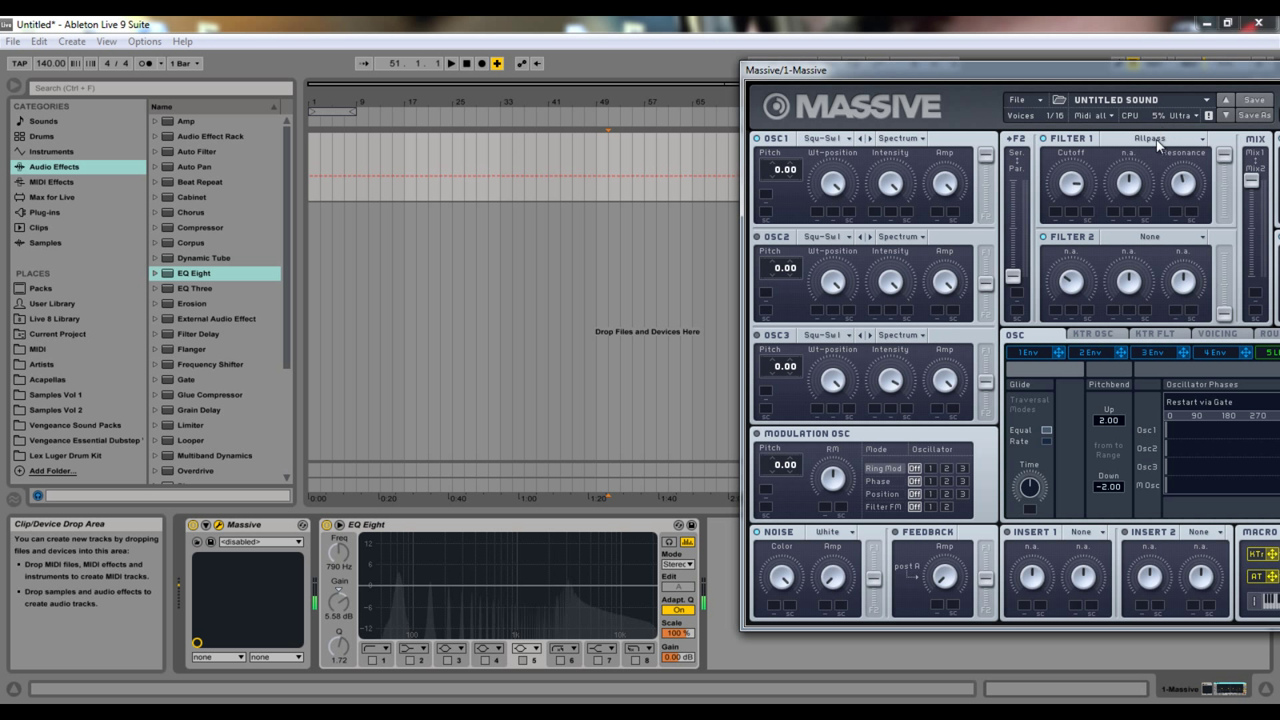
left_click_drag(1069, 204, 1038, 238)
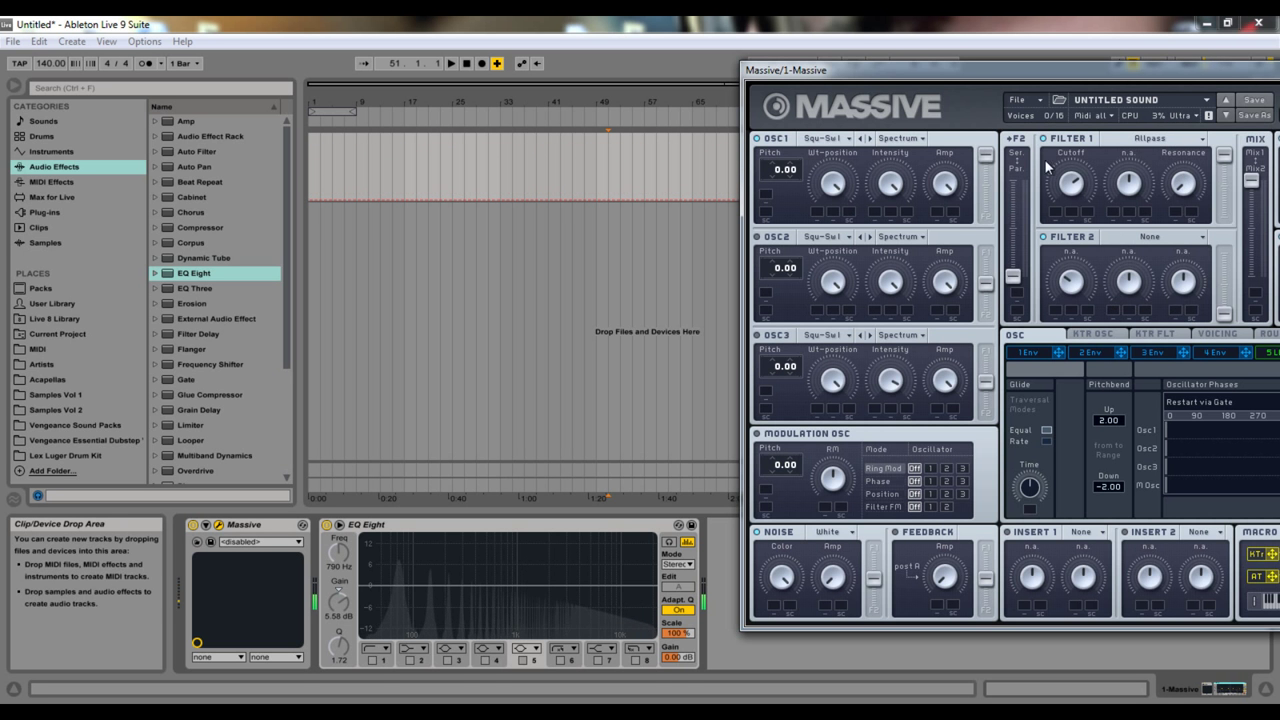
Set Massive's Filter 1 to Double Notch and keep EQ Eight uncovered beside the Massive window
left_click_drag(1073, 87, 1110, 72)
left_click(838, 91)
left_click(833, 150)
Turn on EQ Eight bands 3 and 4 as bells: band 4 at 612 Hz, 11.0 dB, Q 2.29; band 3 at 100 Hz, 11.7 dB, Q 1.52
left_click(369, 544)
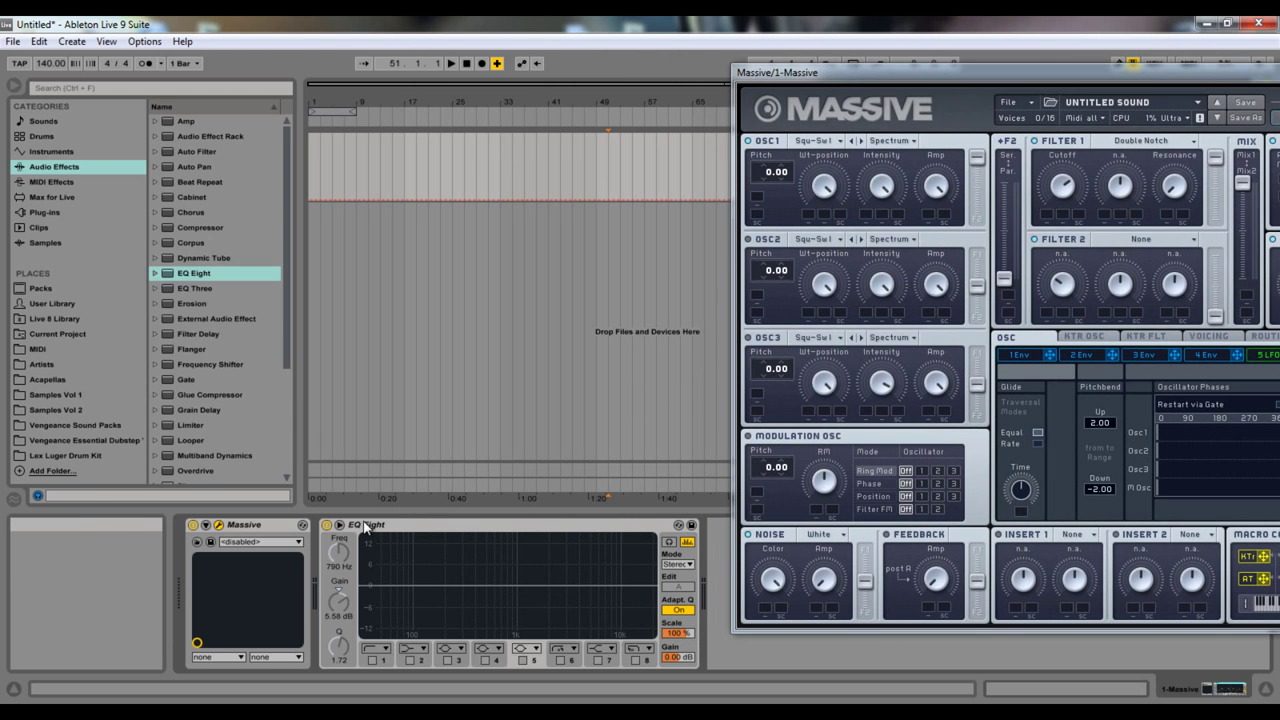
left_click(447, 660)
left_click(485, 660)
left_click_drag(338, 651, 337, 641)
left_click_drag(341, 557, 343, 553)
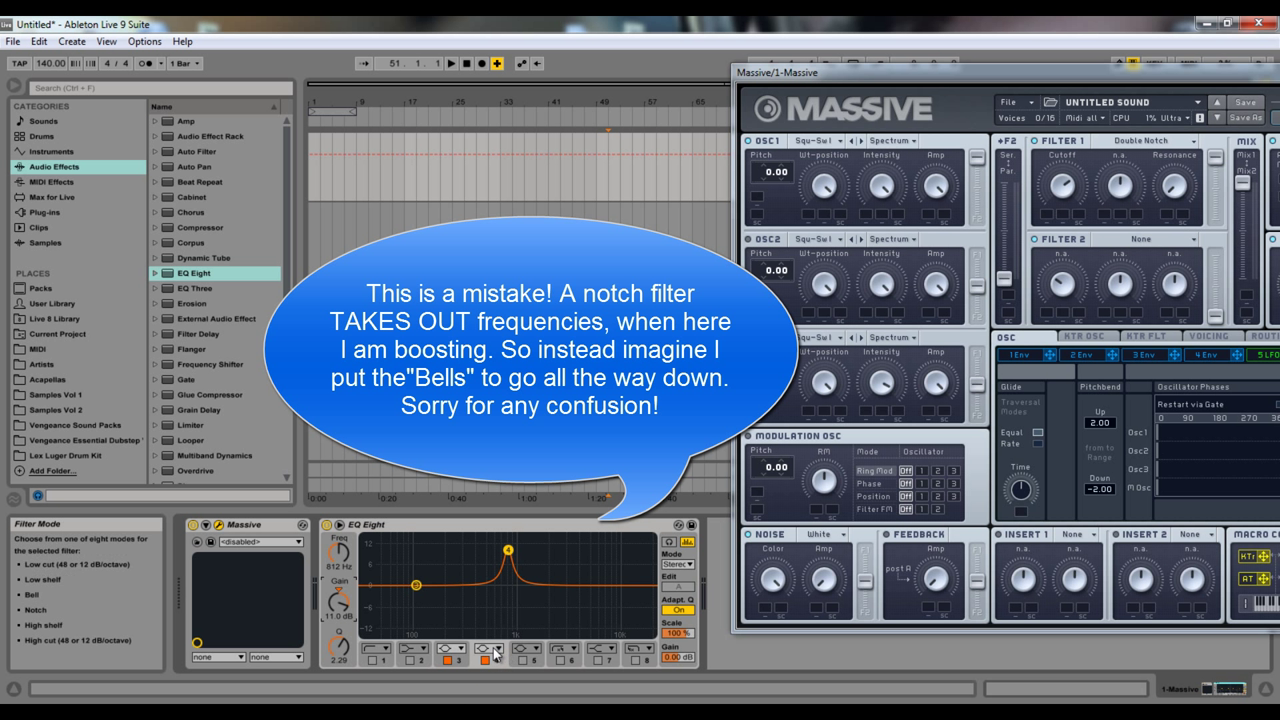
left_click(456, 660)
left_click_drag(341, 612, 344, 642)
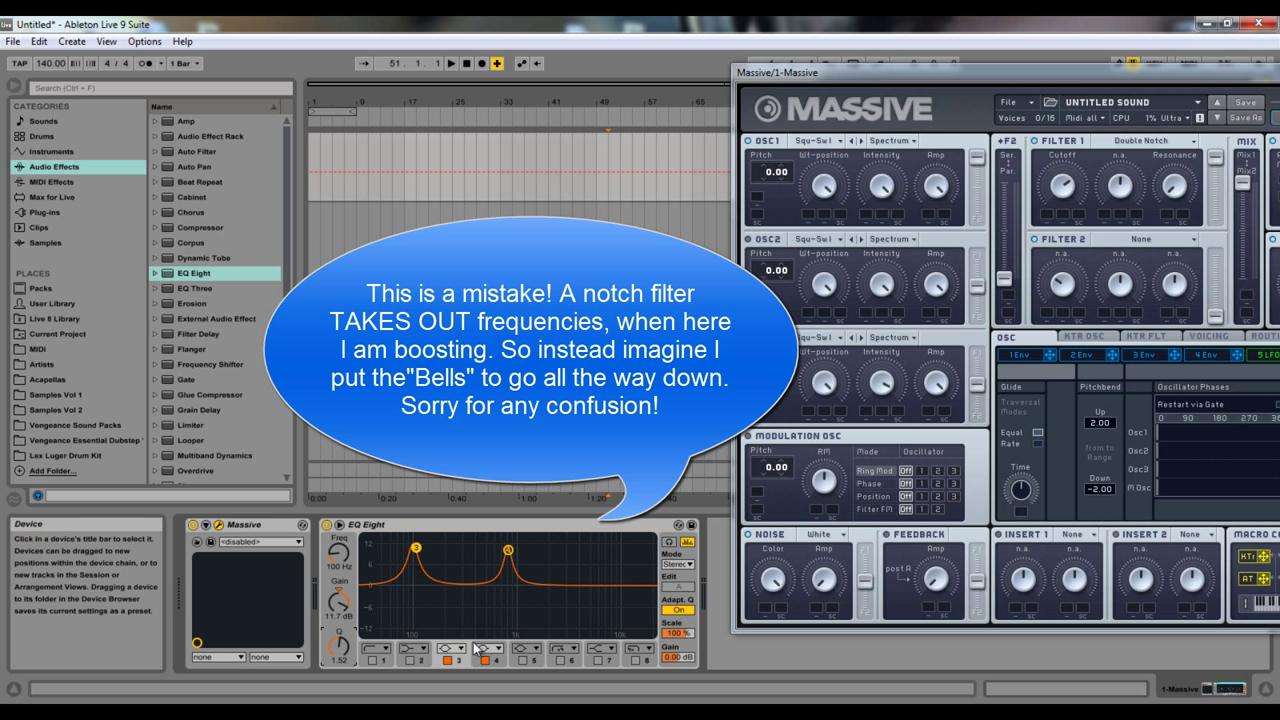
Group EQ Eight into an Audio Effect Rack and map band 3's frequency to Macro 1
left_click(400, 527)
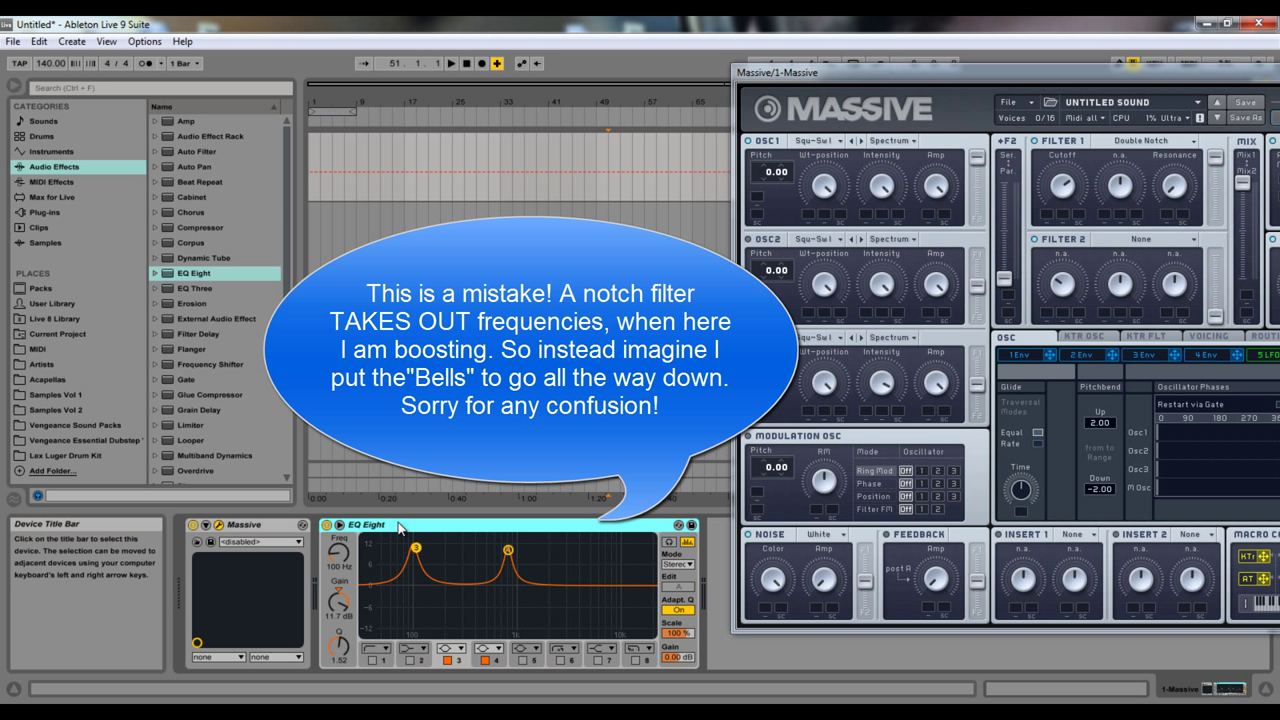
key("ctrl+g")
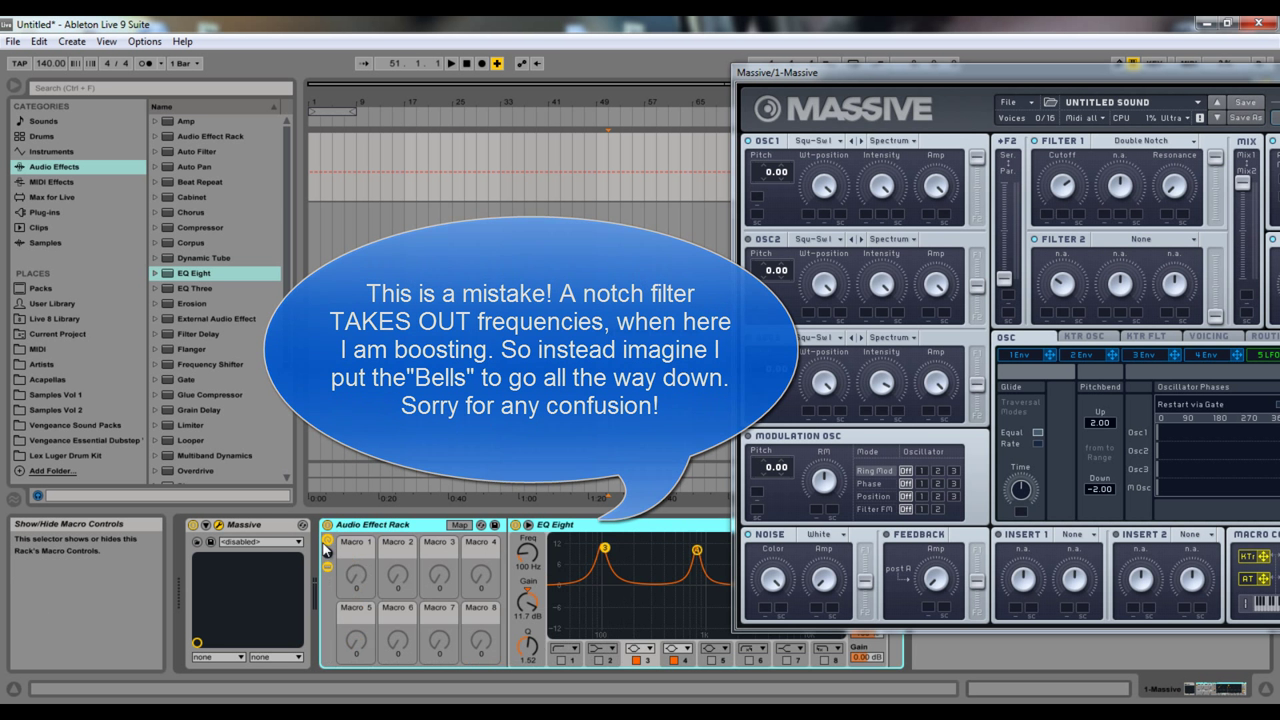
left_click(639, 643)
right_click(527, 557)
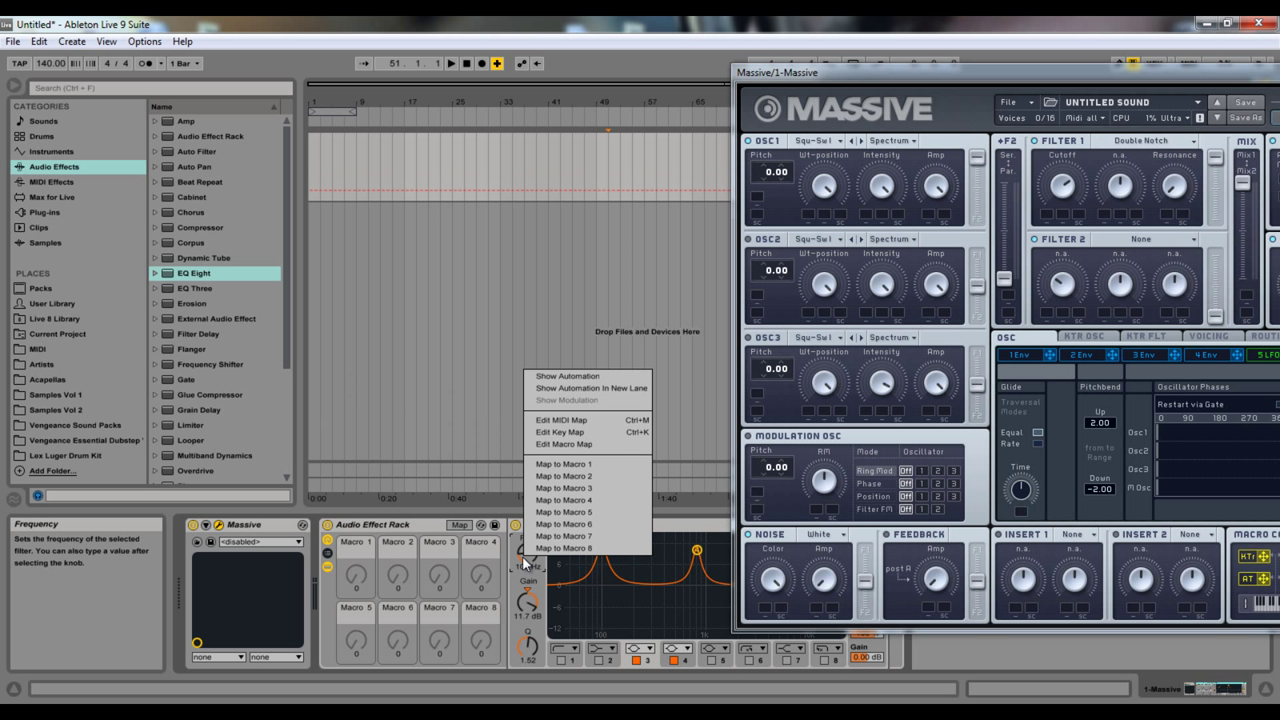
left_click(547, 466)
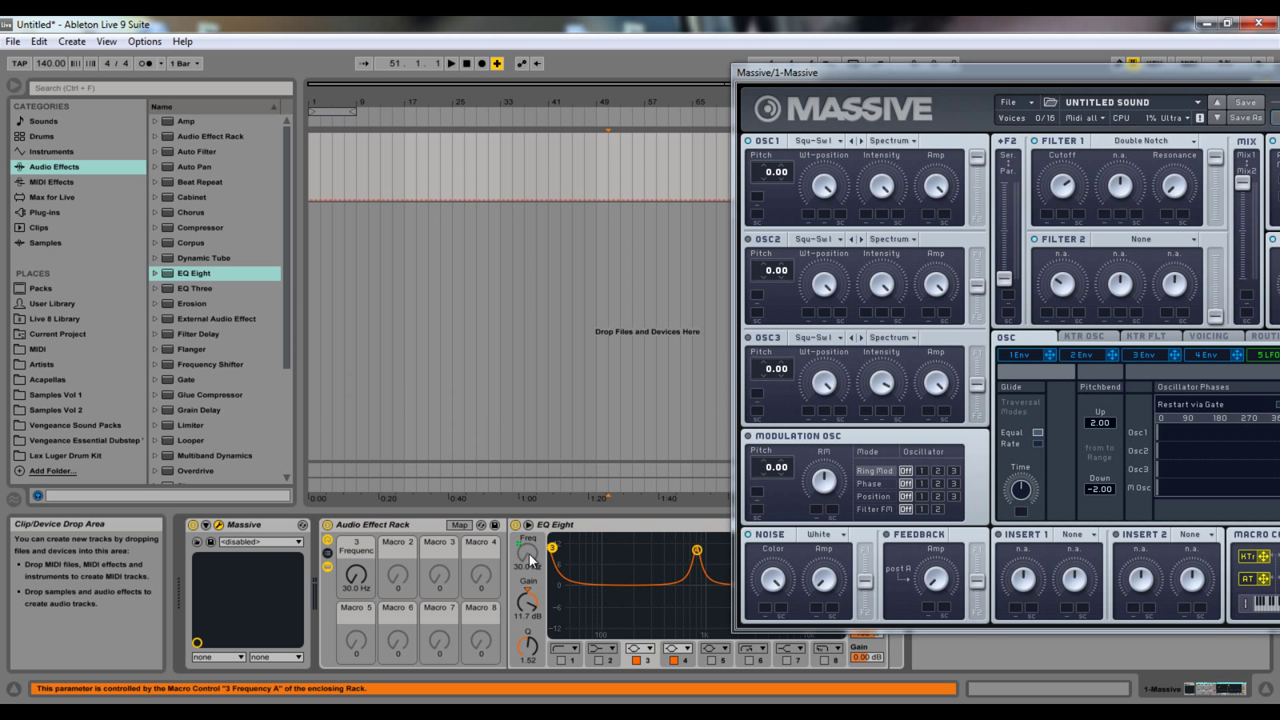
Map EQ Eight band 4's frequency to Macro 1 as well, using the rack's macro mapping mode
left_click(467, 529)
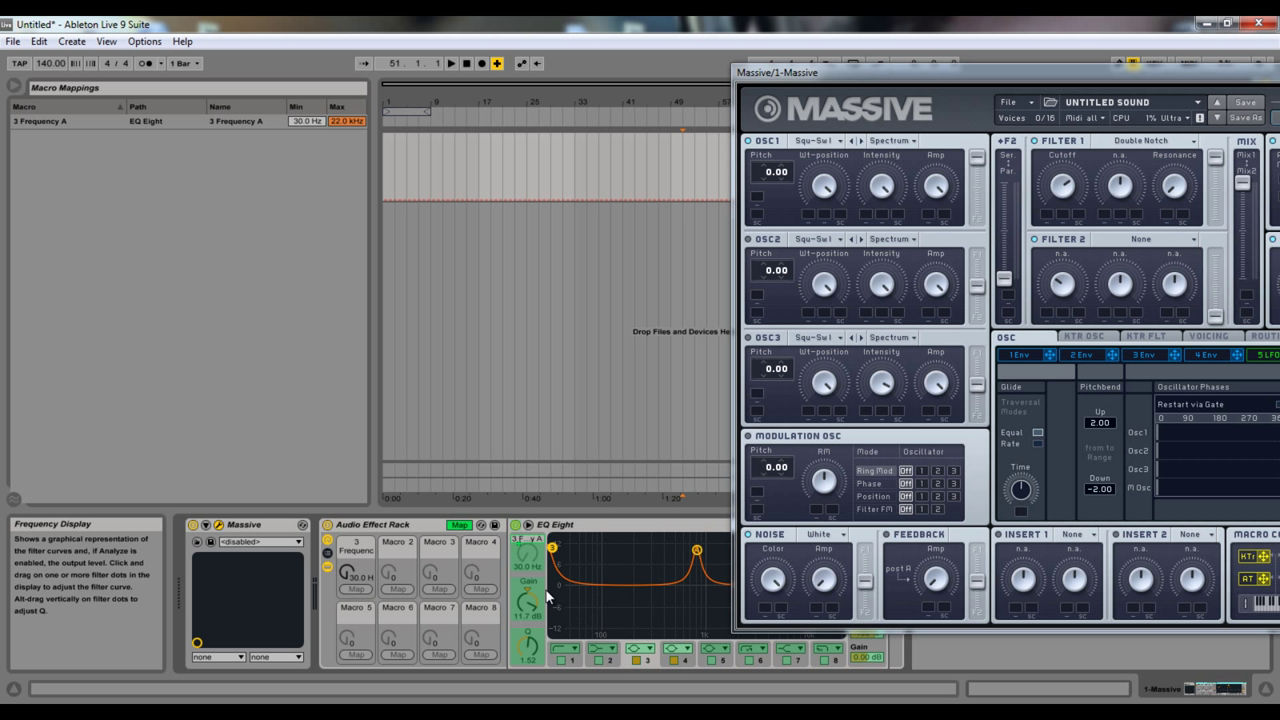
left_click(685, 663)
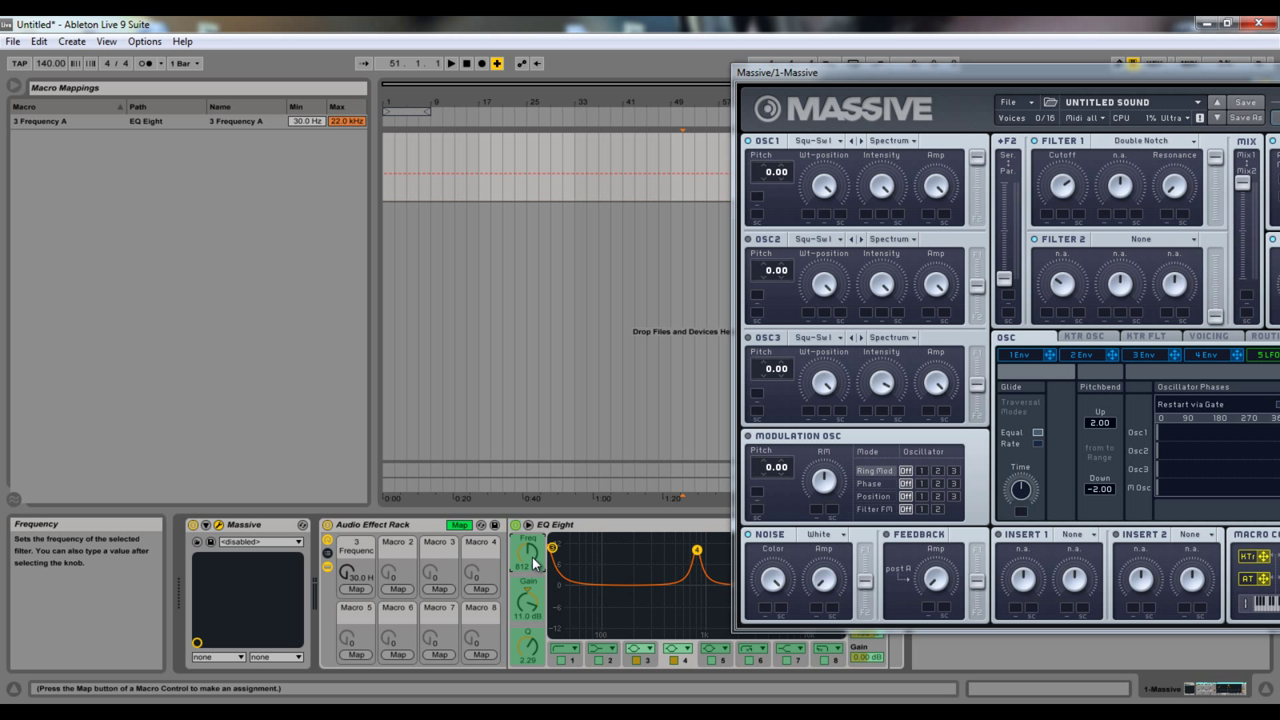
left_click(357, 588)
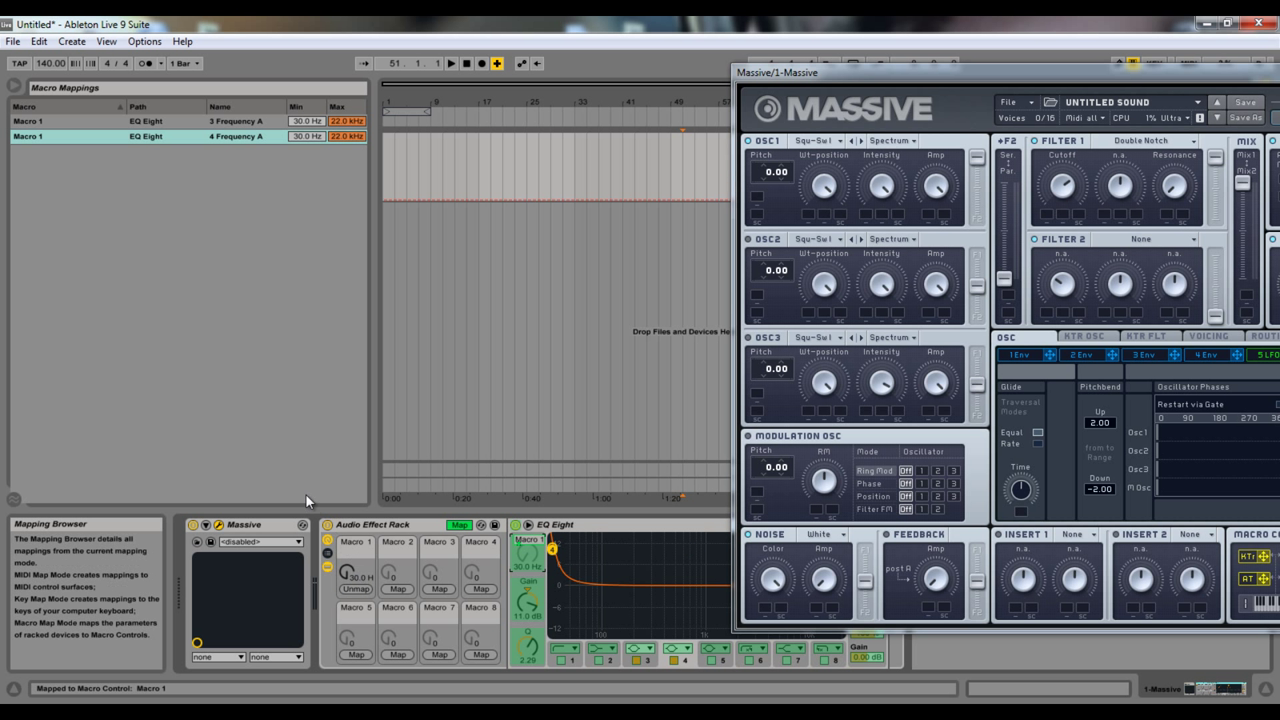
Set the Macro 1 mapping minimums to 600 Hz for band 3 and 55.7 Hz for band 4, with Macro 1 at 32
mouse_move(291, 124)
left_mouse_down()
mouse_move(296, 140)
mouse_move(305, 118)
left_mouse_up()
left_click(305, 124)
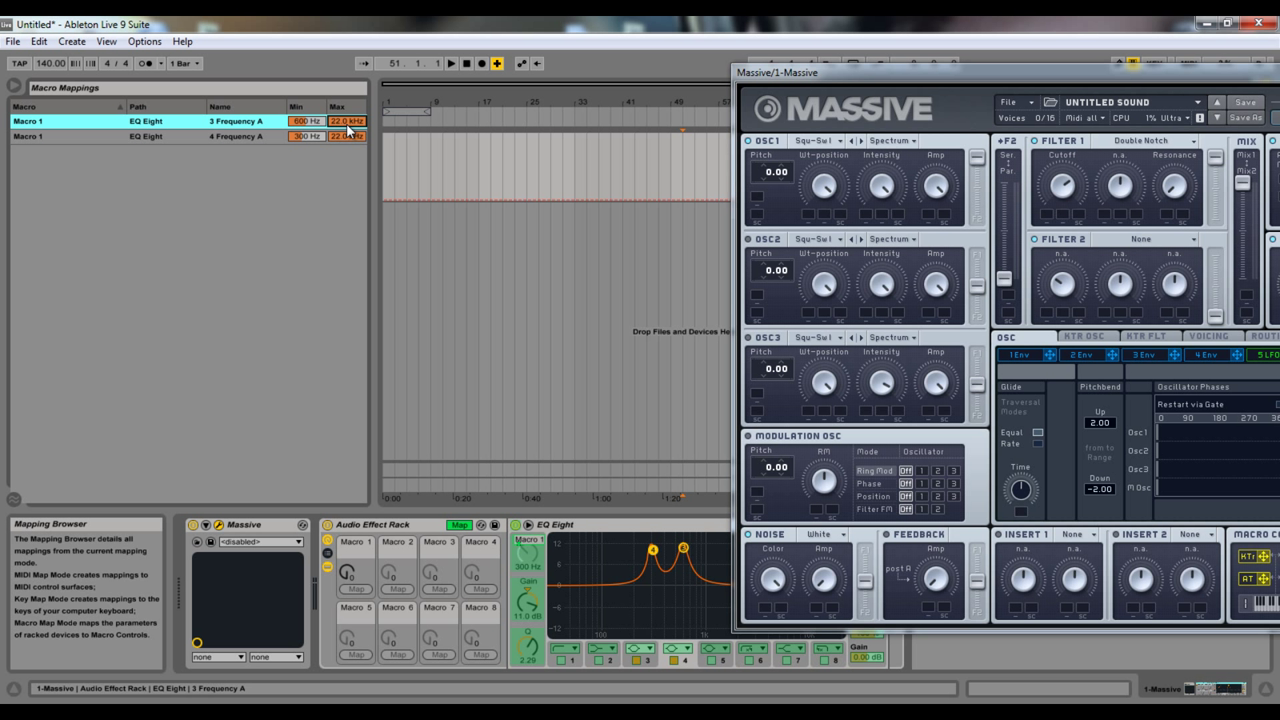
left_click_drag(350, 575, 350, 578)
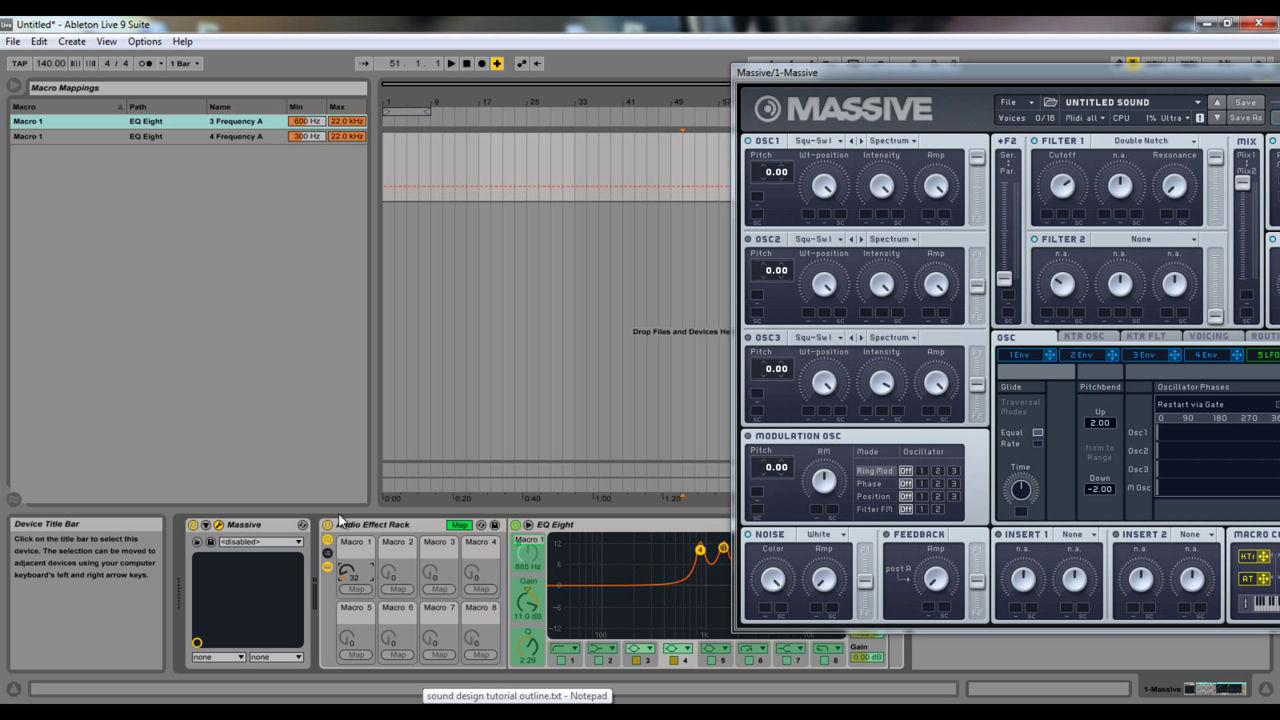
left_click(316, 137)
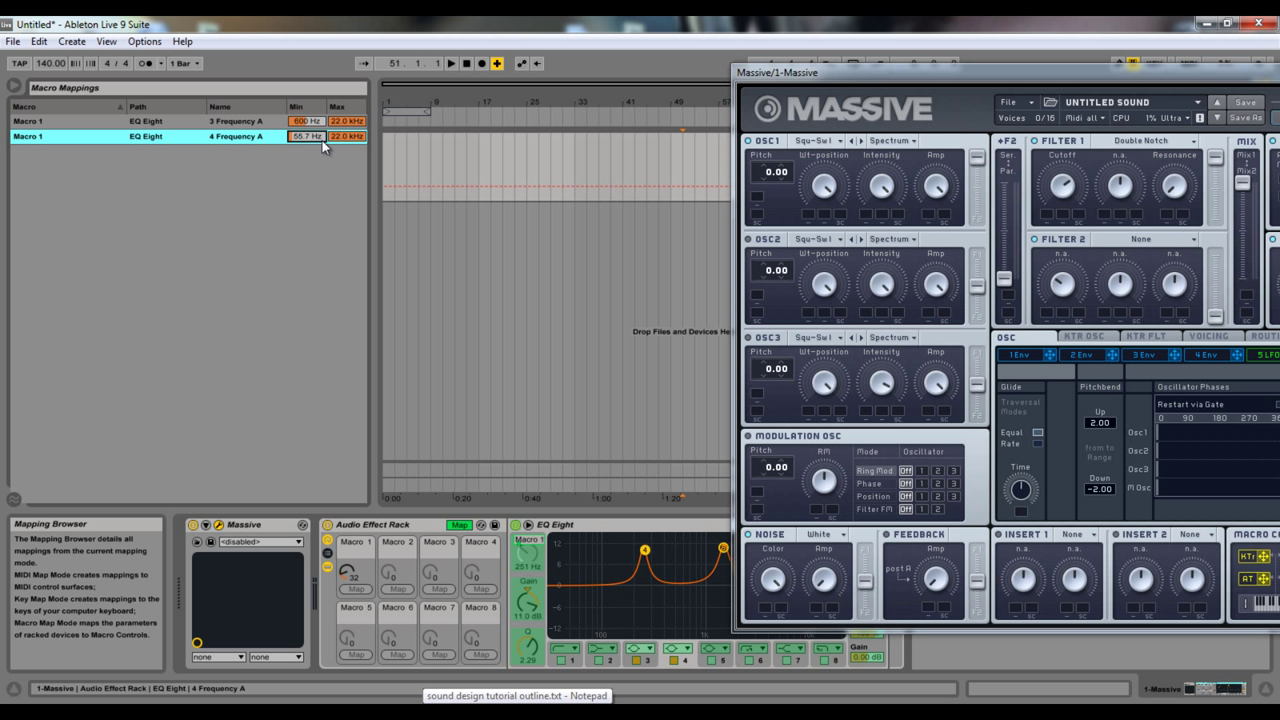
left_click(457, 526)
Uncover more of EQ Eight and sweep both bell peaks together with Macro 1, ending at 62
left_click_drag(1051, 78, 1169, 78)
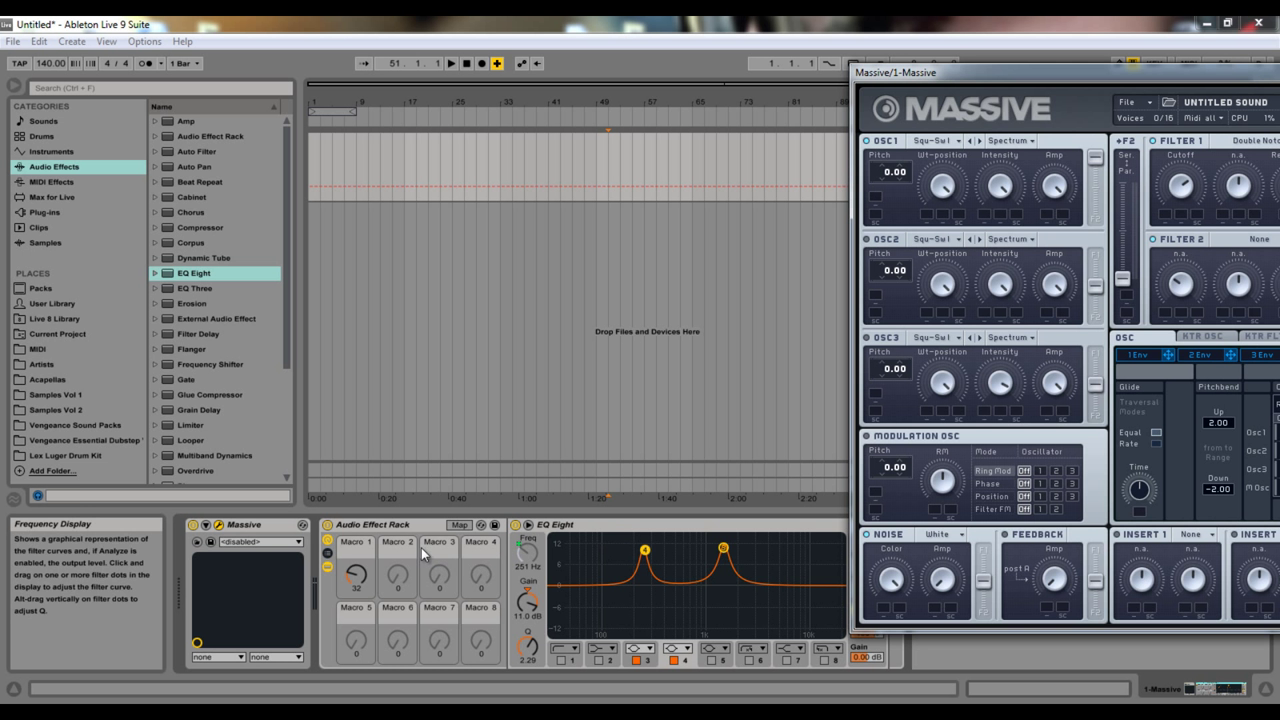
mouse_move(357, 576)
left_mouse_down()
mouse_move(358, 536)
mouse_move(358, 584)
mouse_move(363, 563)
left_mouse_up()
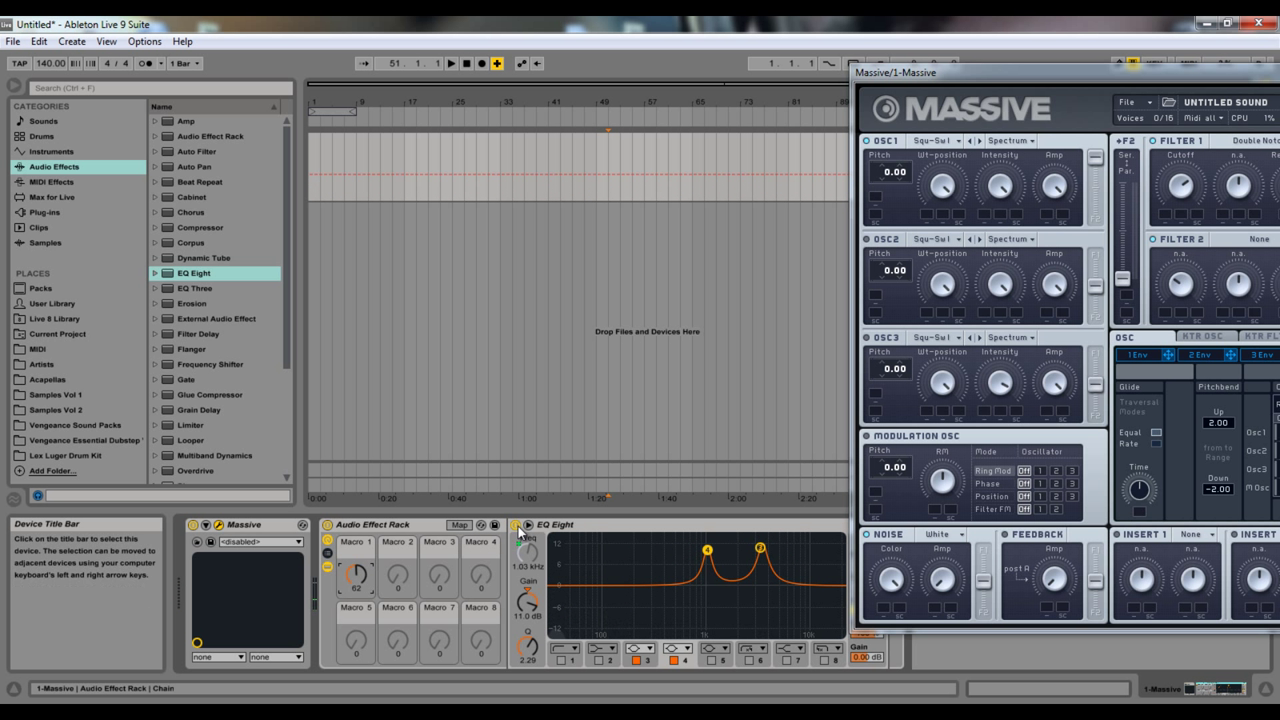
Turn off the Audio Effect Rack and its EQ Eight, and delete the EQ Eight from the rack
left_click(516, 525)
left_click(327, 525)
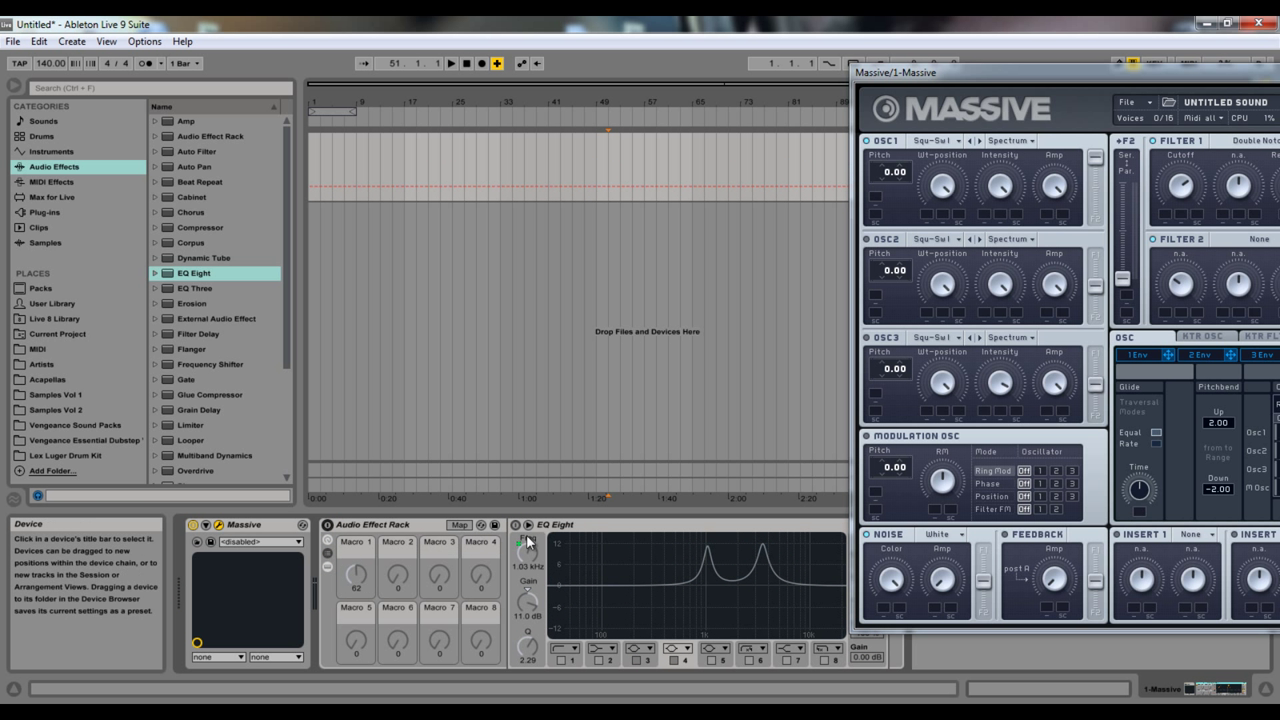
left_click(579, 527)
key("Delete")
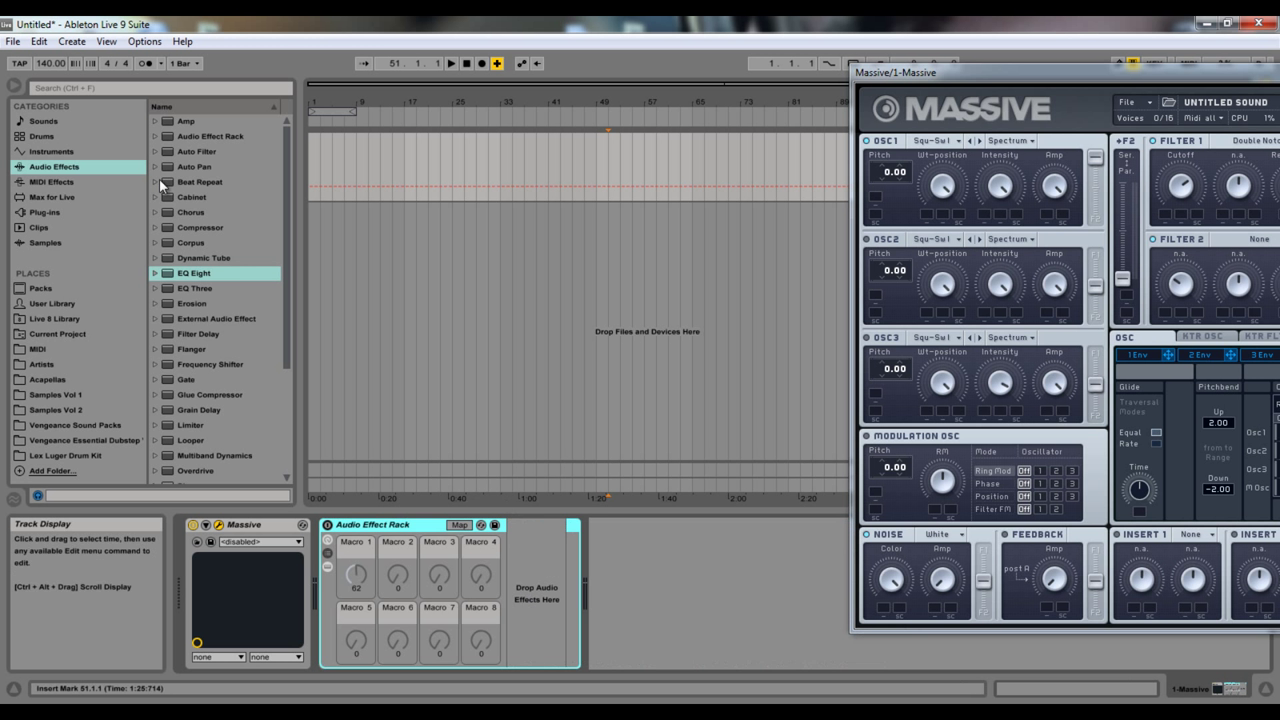
Delete the empty Audio Effect Rack and load a fresh EQ Eight after Massive
left_click(182, 285)
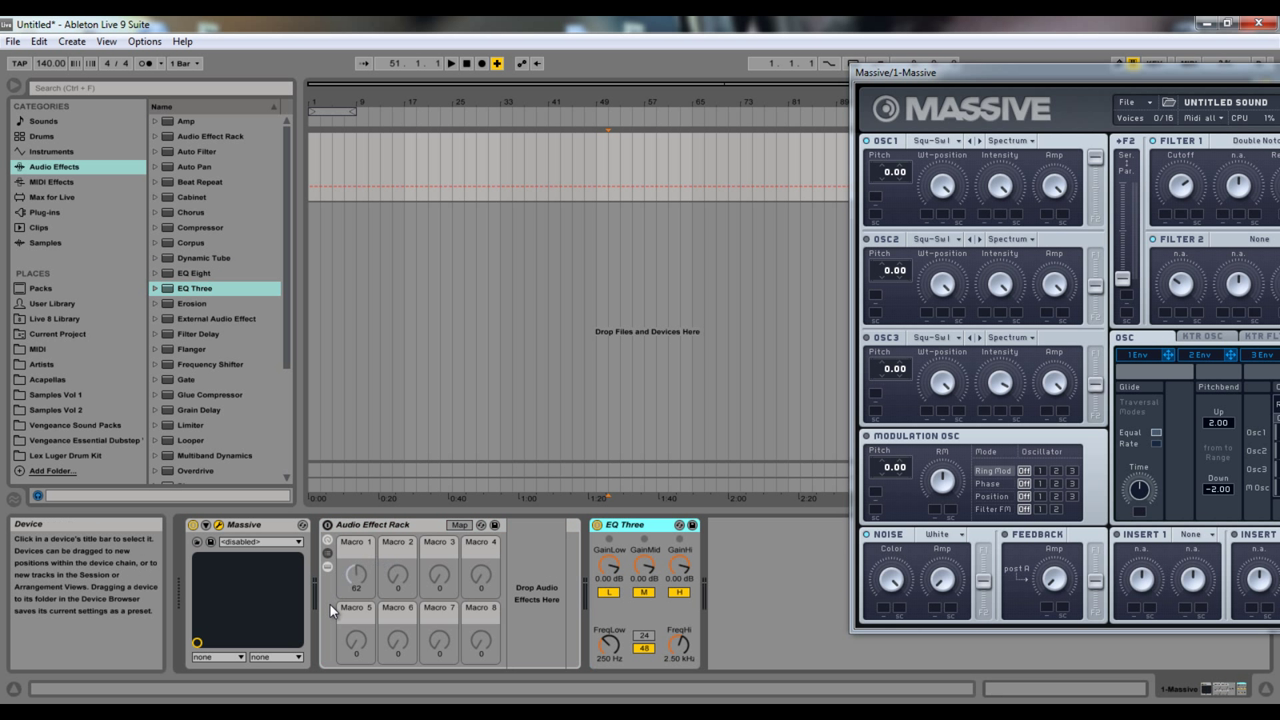
key("Delete")
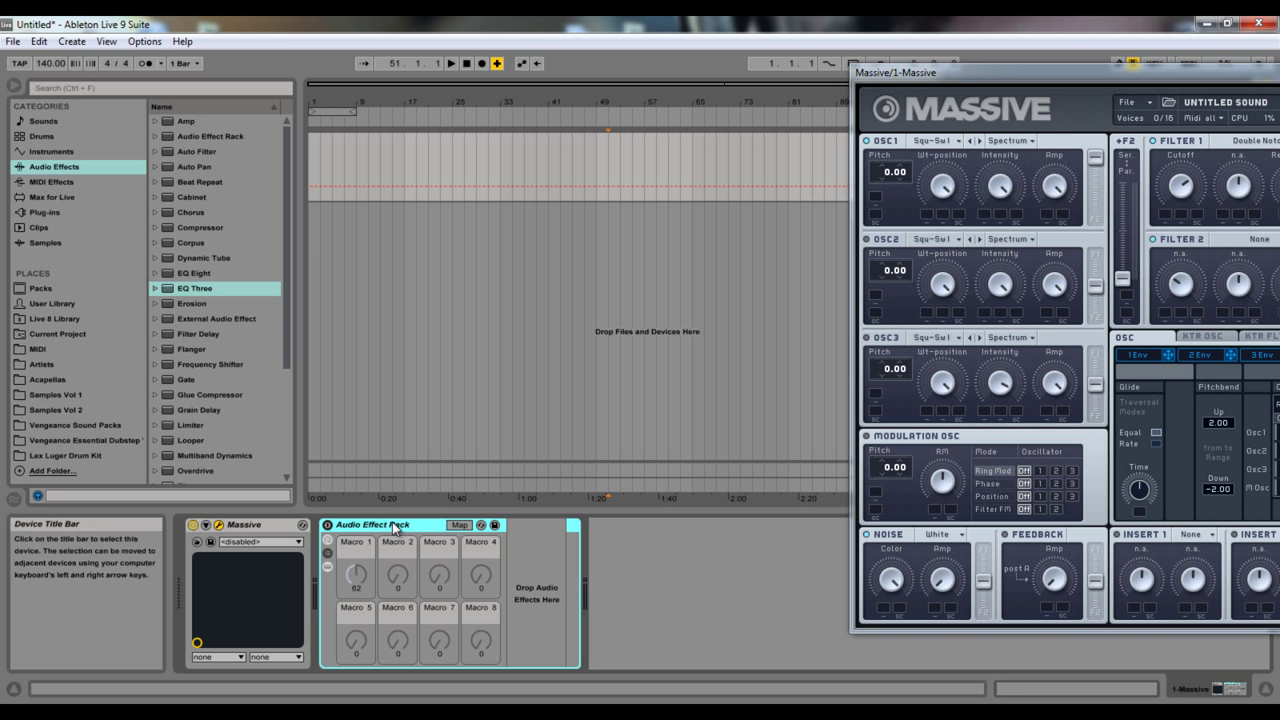
key("Delete")
left_click(198, 273)
Play notes through the Double Notch filter, and switch OSC1's wavetable to Sin-Square while watching the EQ Eight spectrum
left_click_drag(1002, 67, 563, 42)
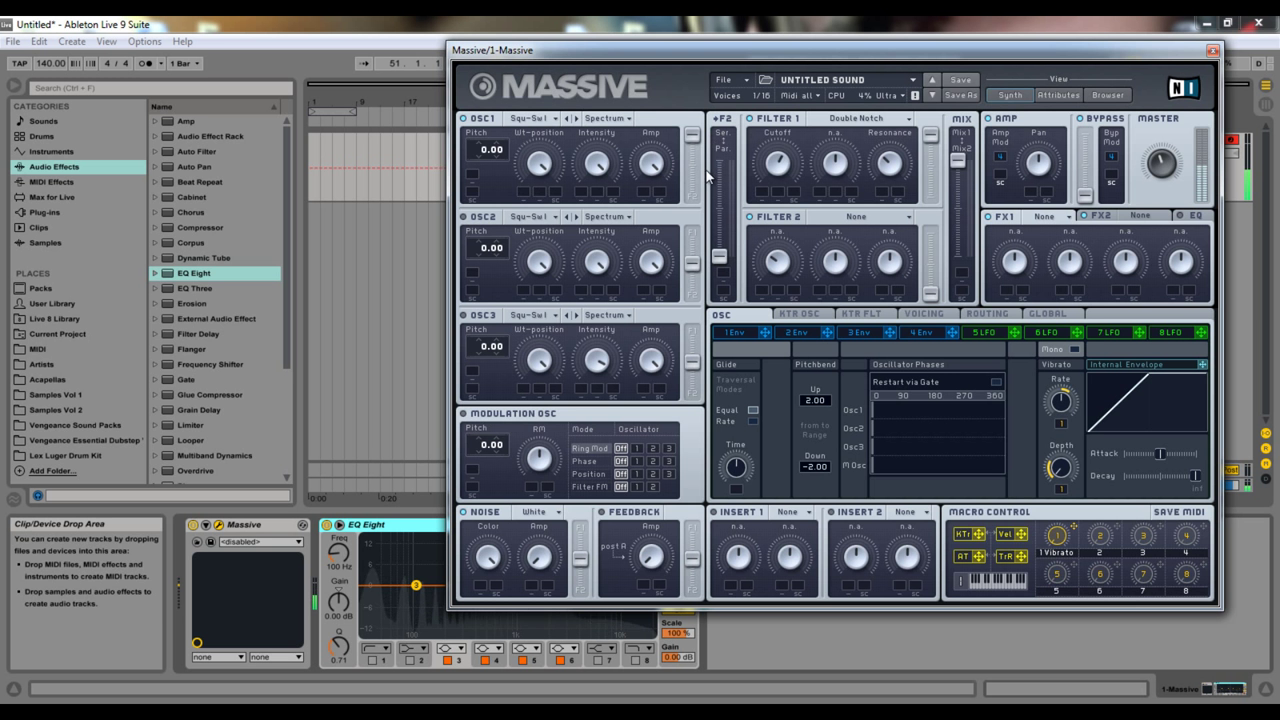
left_click_drag(715, 50, 913, 52)
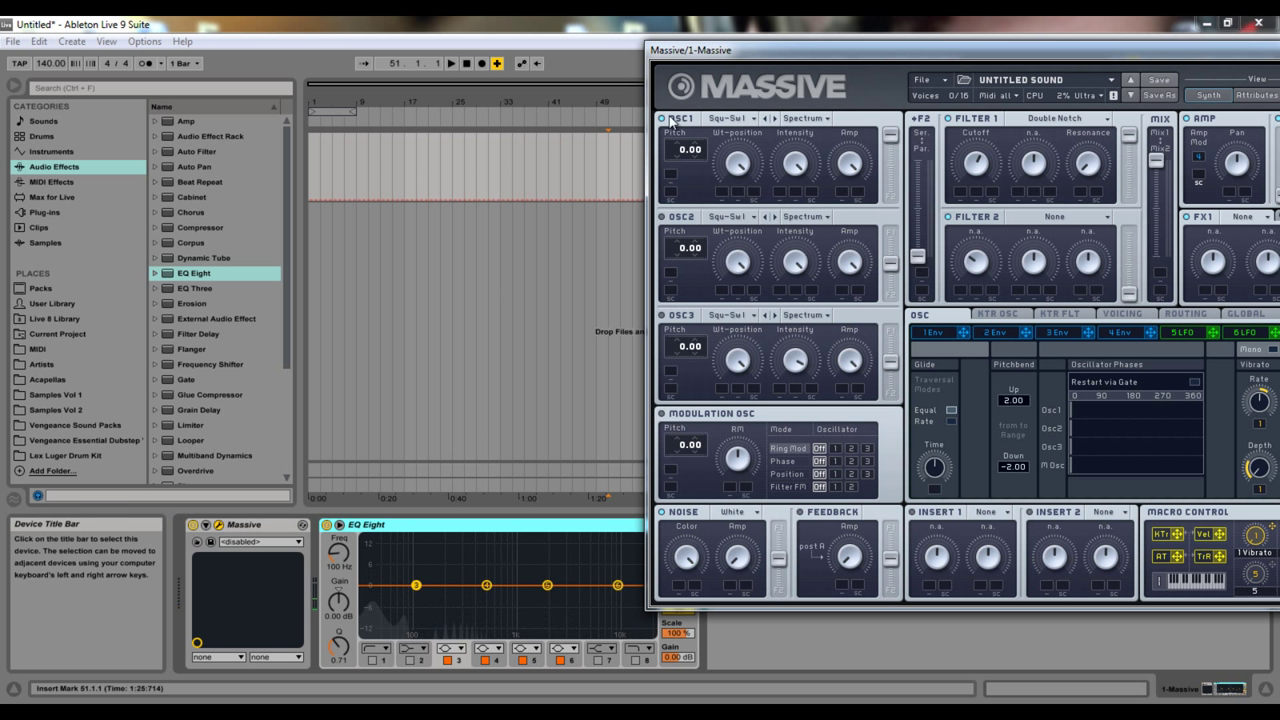
left_click(762, 119)
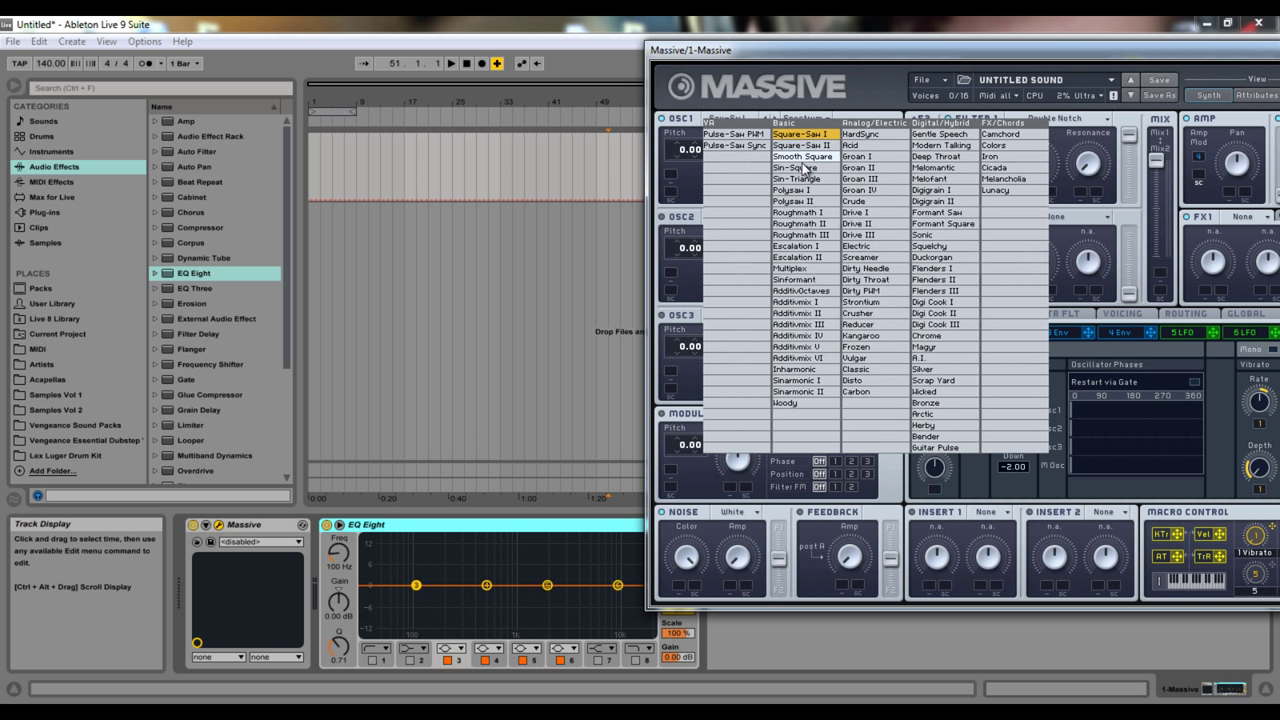
left_click(800, 168)
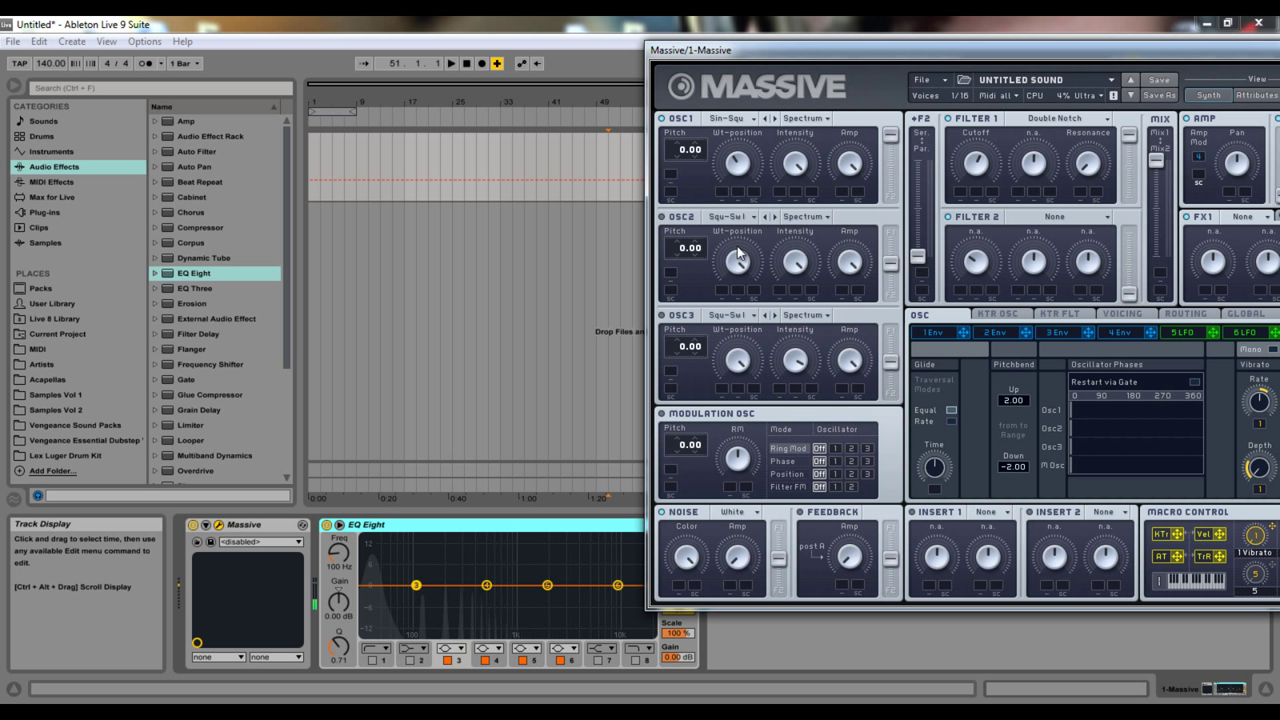
mouse_move(684, 140)
left_mouse_down()
mouse_move(680, 128)
mouse_move(676, 164)
mouse_move(685, 156)
left_mouse_up()
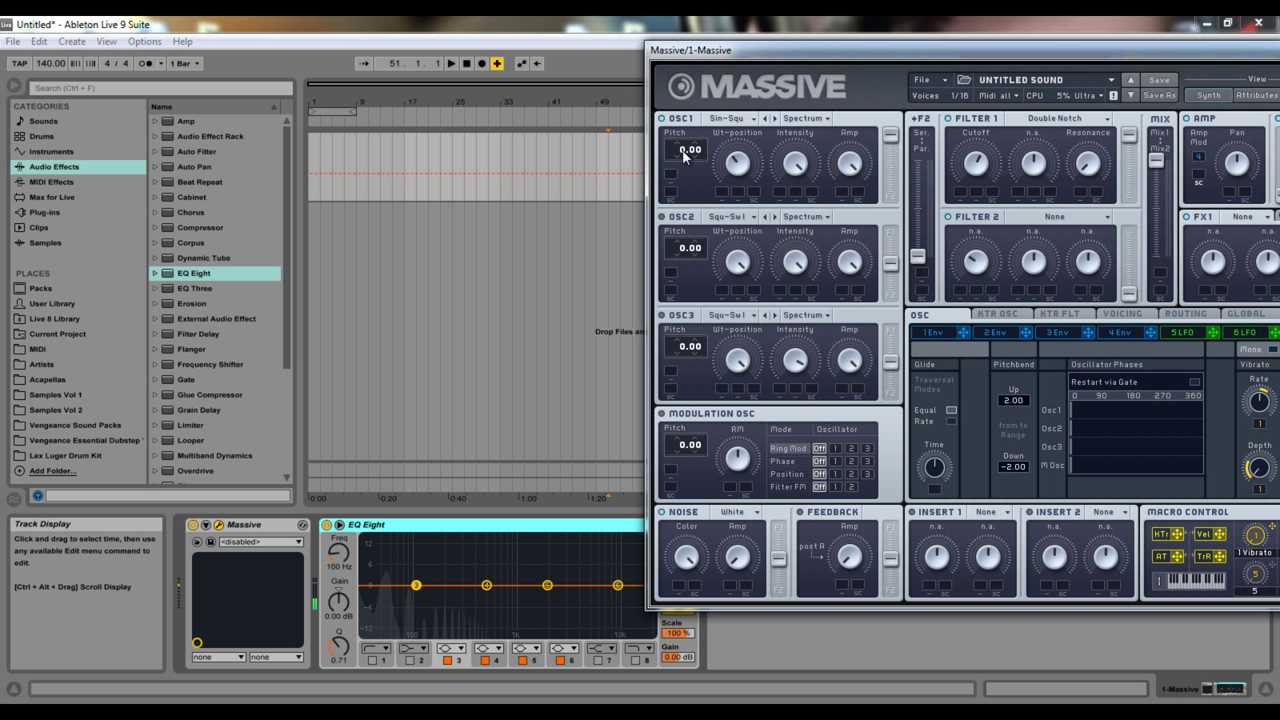
Switch OSC1's wavetable to Plysaw I, lower the keyboard octave to C1, and raise OSC1's Wt-position while playing notes
left_click(774, 119)
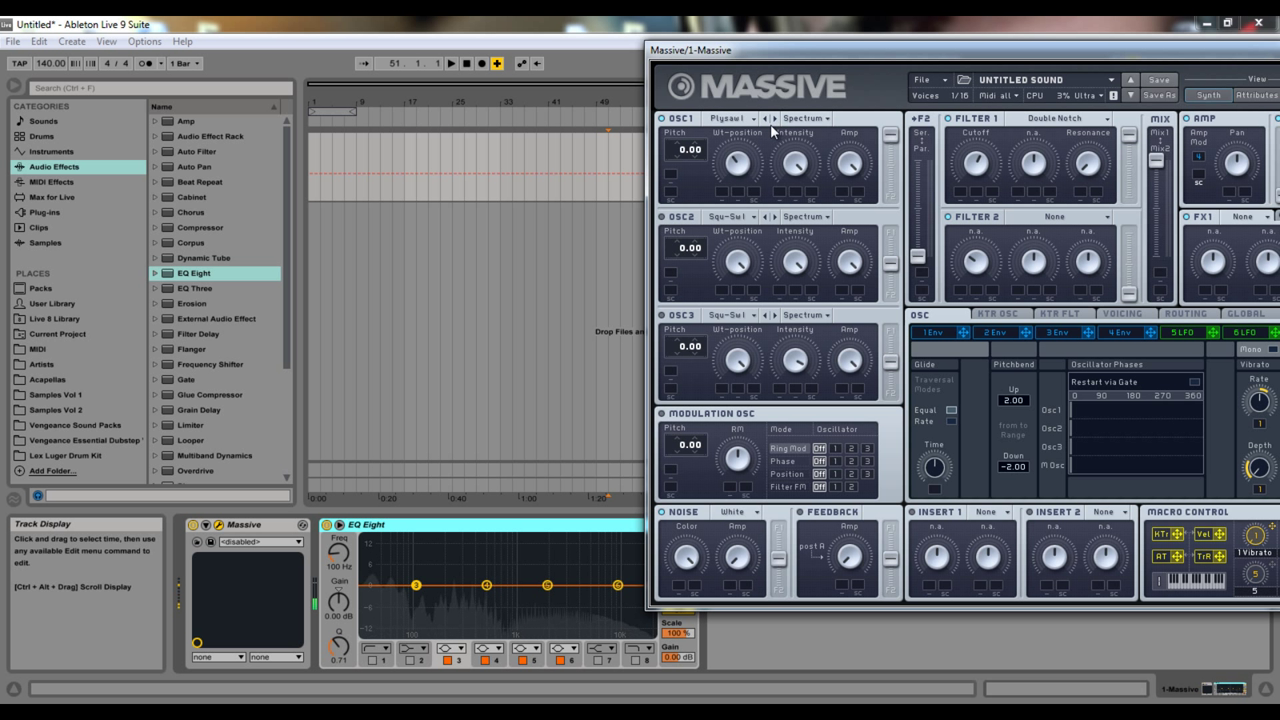
key("z")
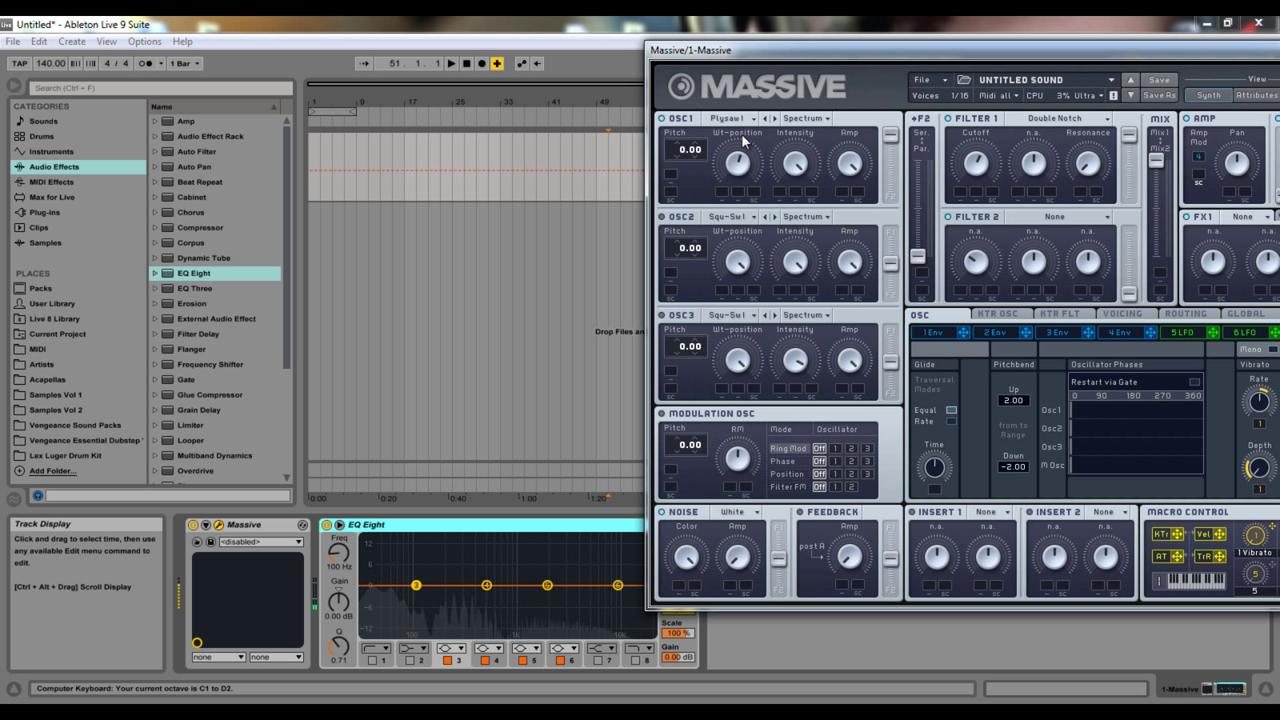
left_click_drag(742, 134, 754, 130)
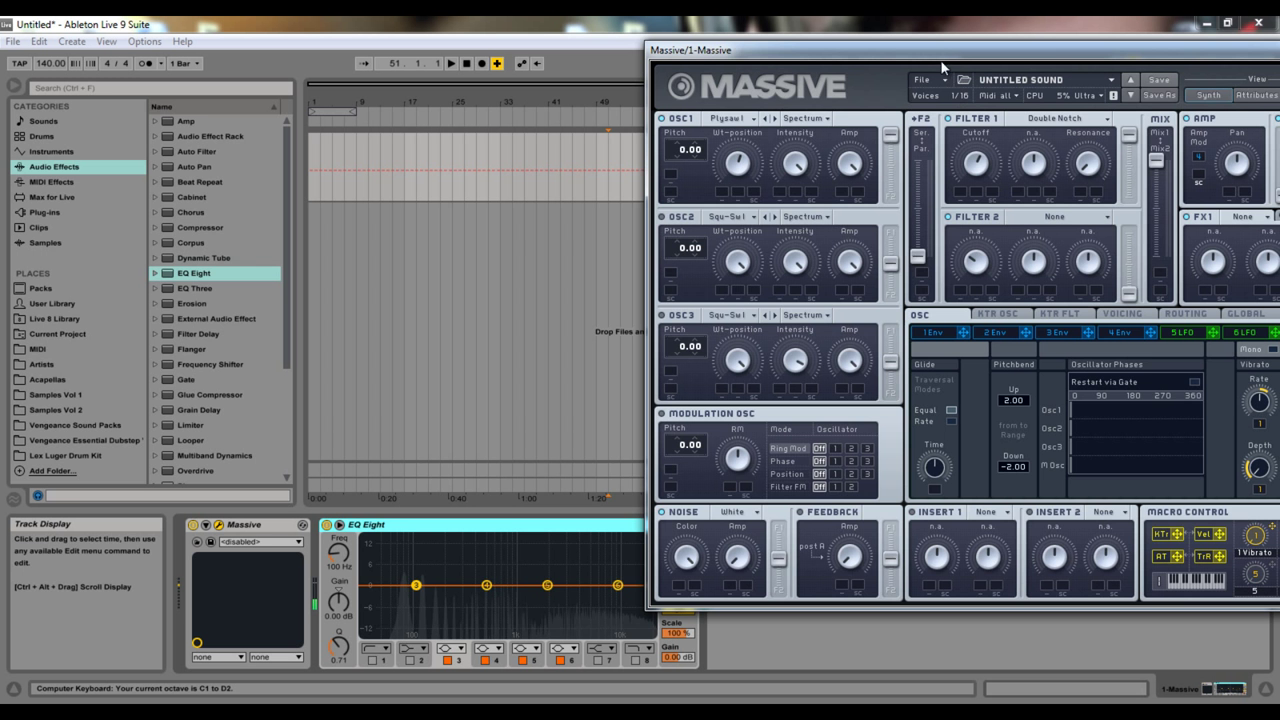
Set Massive's Filter 1 to Bandpass and move the plug-in window aside to uncover EQ Eight
left_click_drag(942, 55, 816, 67)
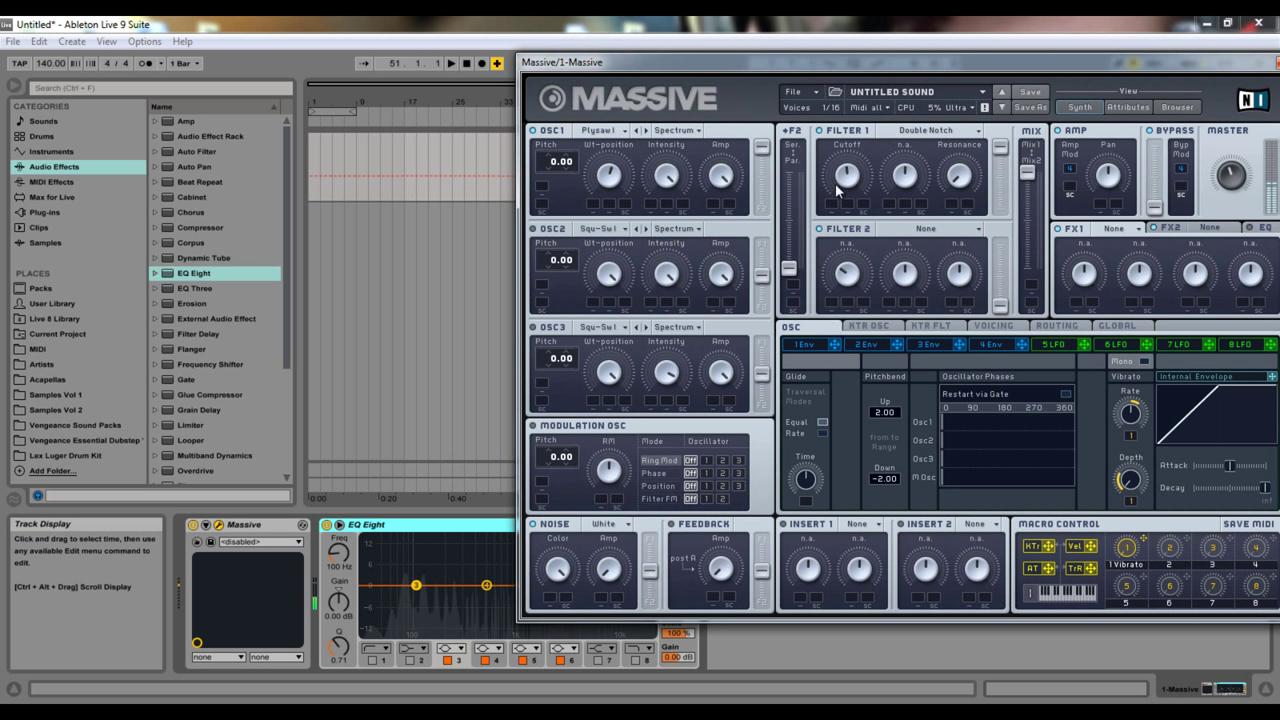
left_click(920, 130)
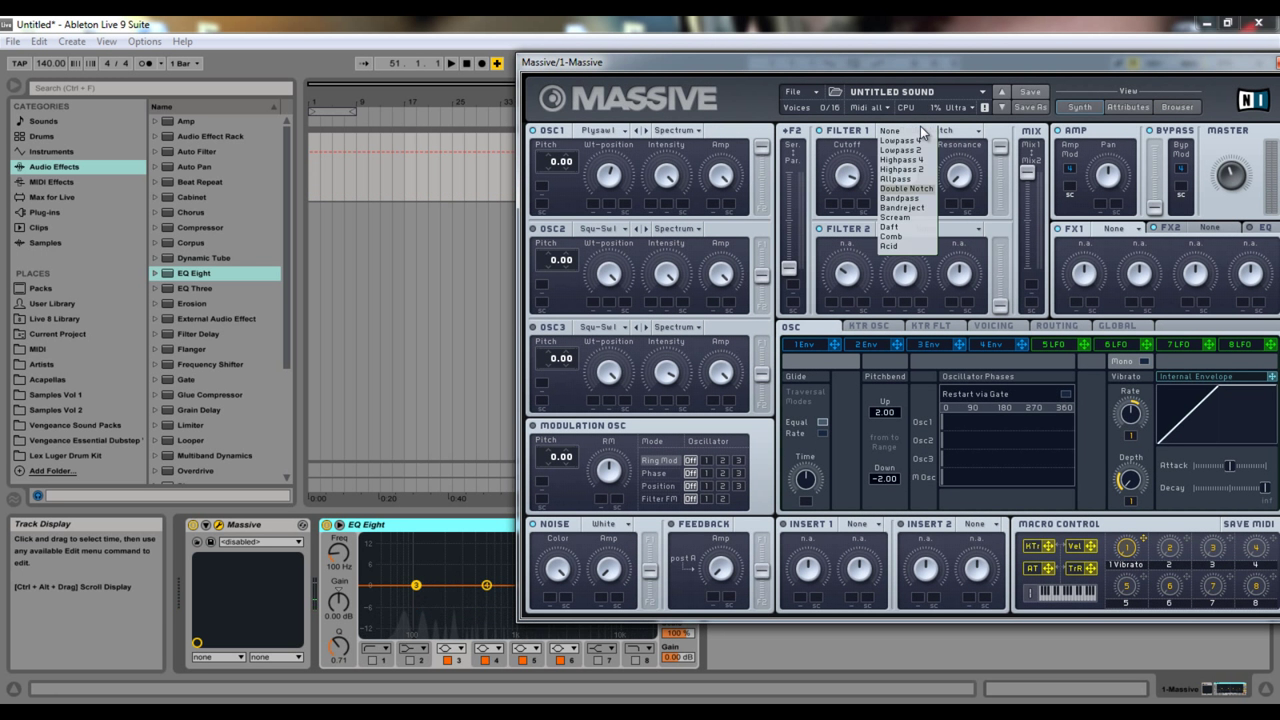
left_click(900, 198)
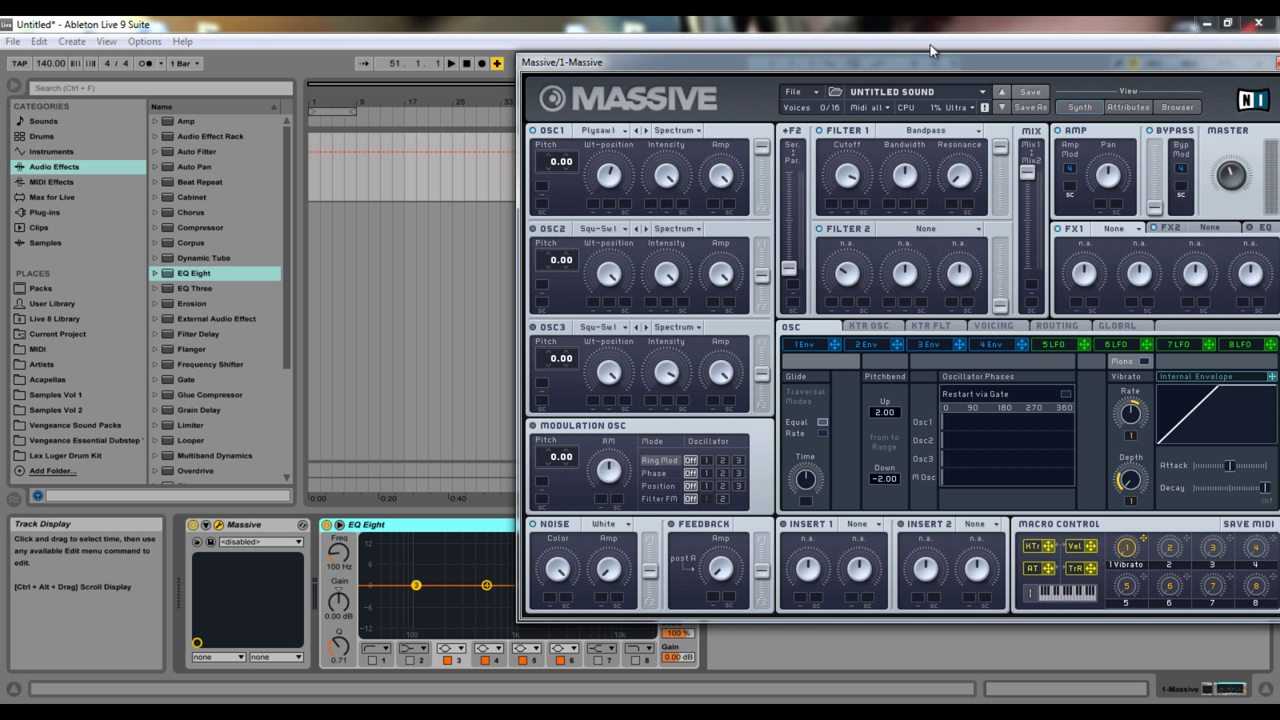
left_click_drag(906, 67, 1097, 56)
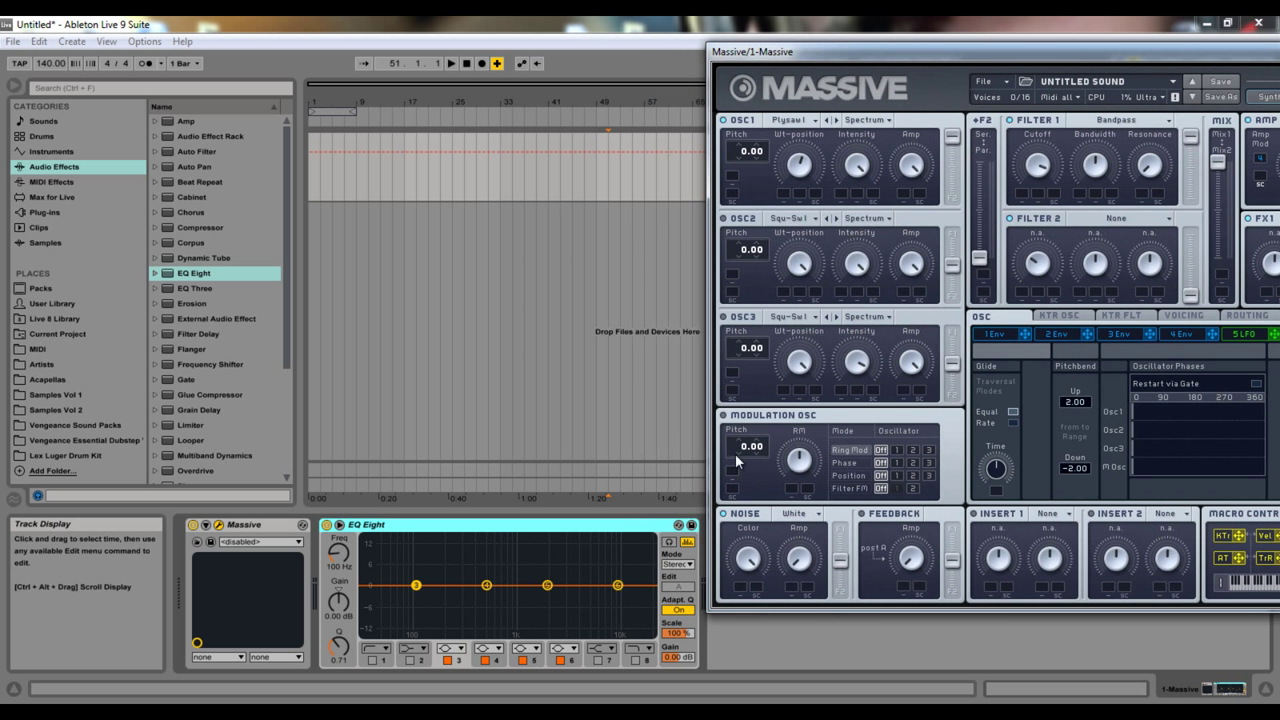
Make EQ Eight's band 3 a low cut and band 4 a high cut, bringing them together into a narrow bandpass with band 4 at about 721 Hz
left_click(451, 648)
left_click(451, 564)
left_click(488, 648)
left_click(488, 648)
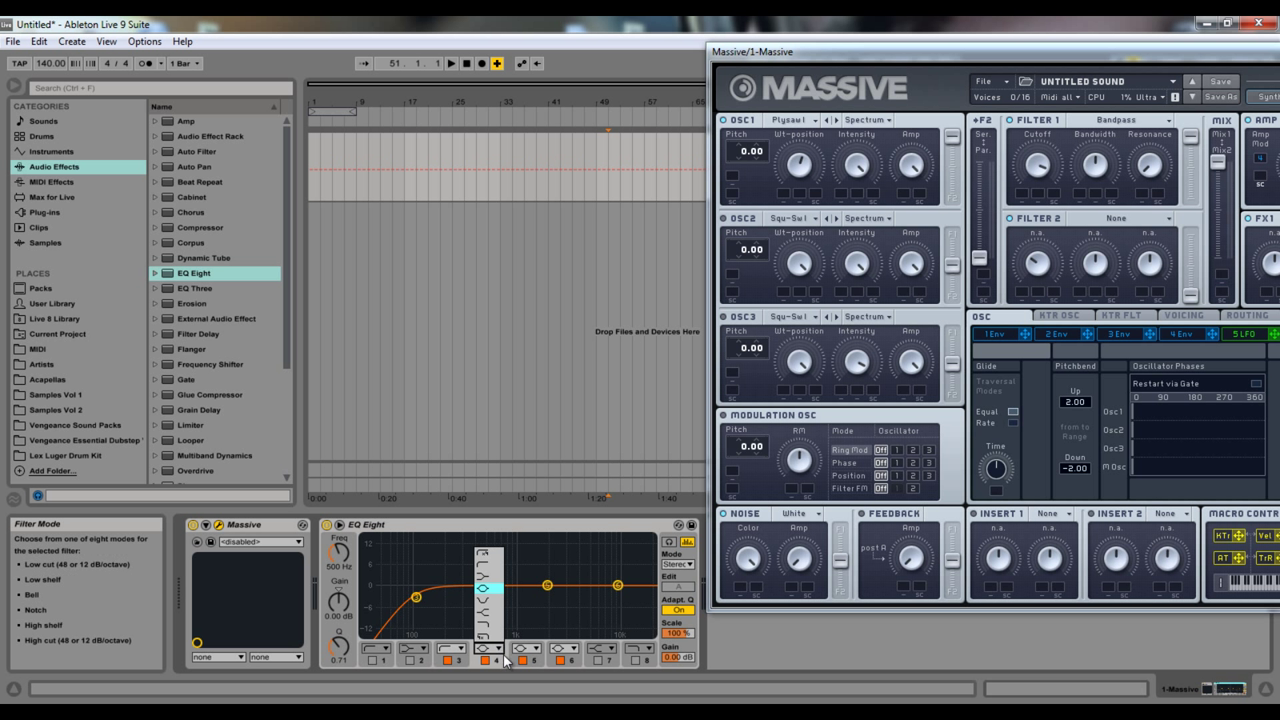
left_click(491, 626)
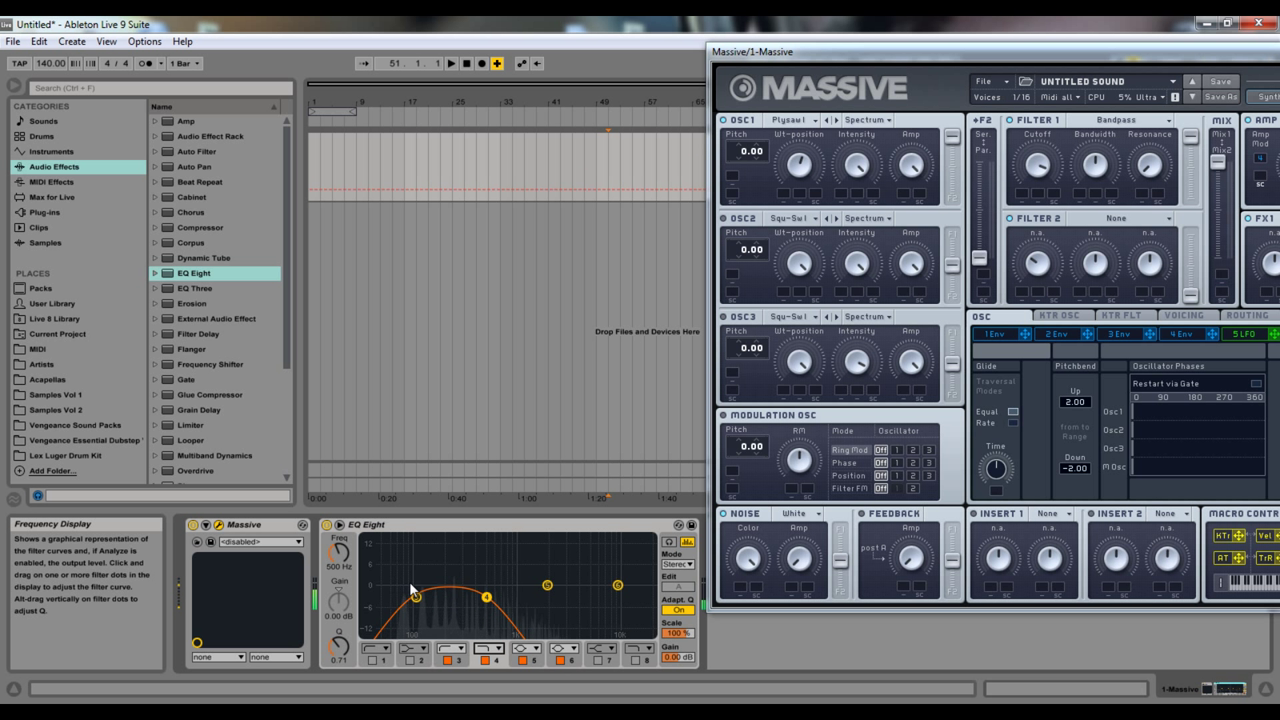
left_click_drag(425, 599, 466, 597)
left_click_drag(578, 600, 503, 594)
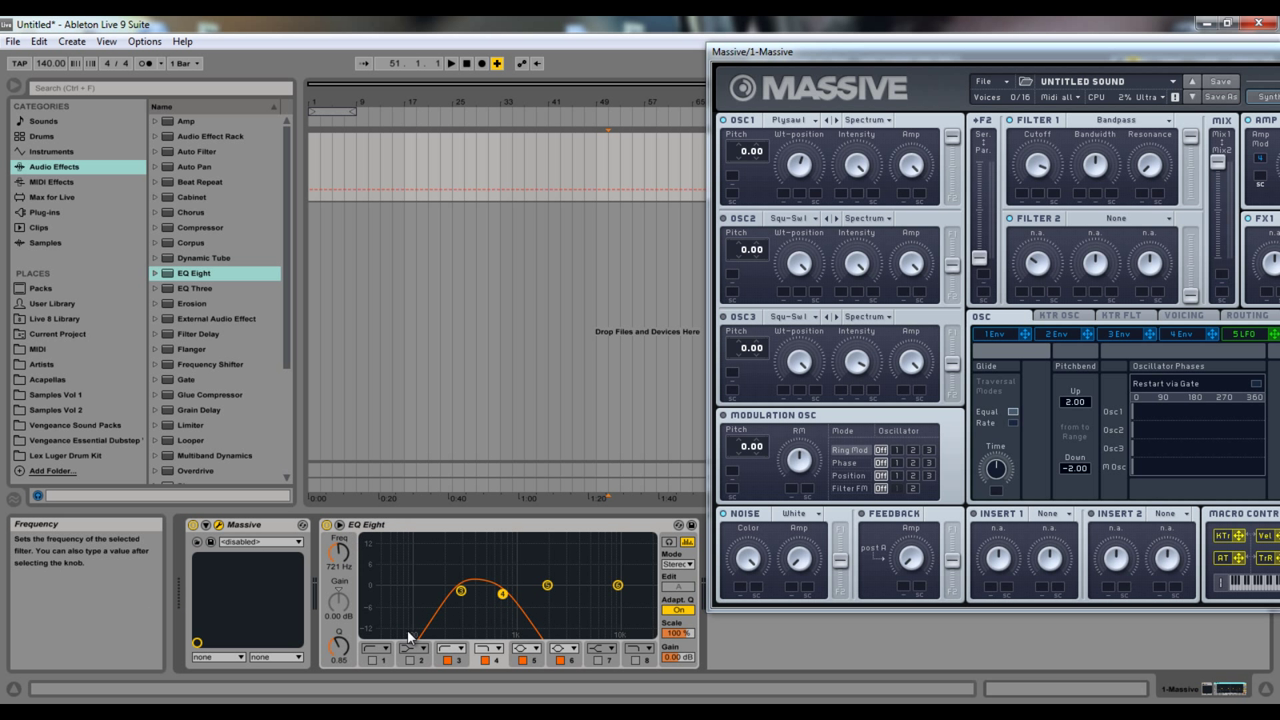
Reset EQ Eight to its default curve by hot-swapping it with a fresh EQ Eight
left_click(678, 524)
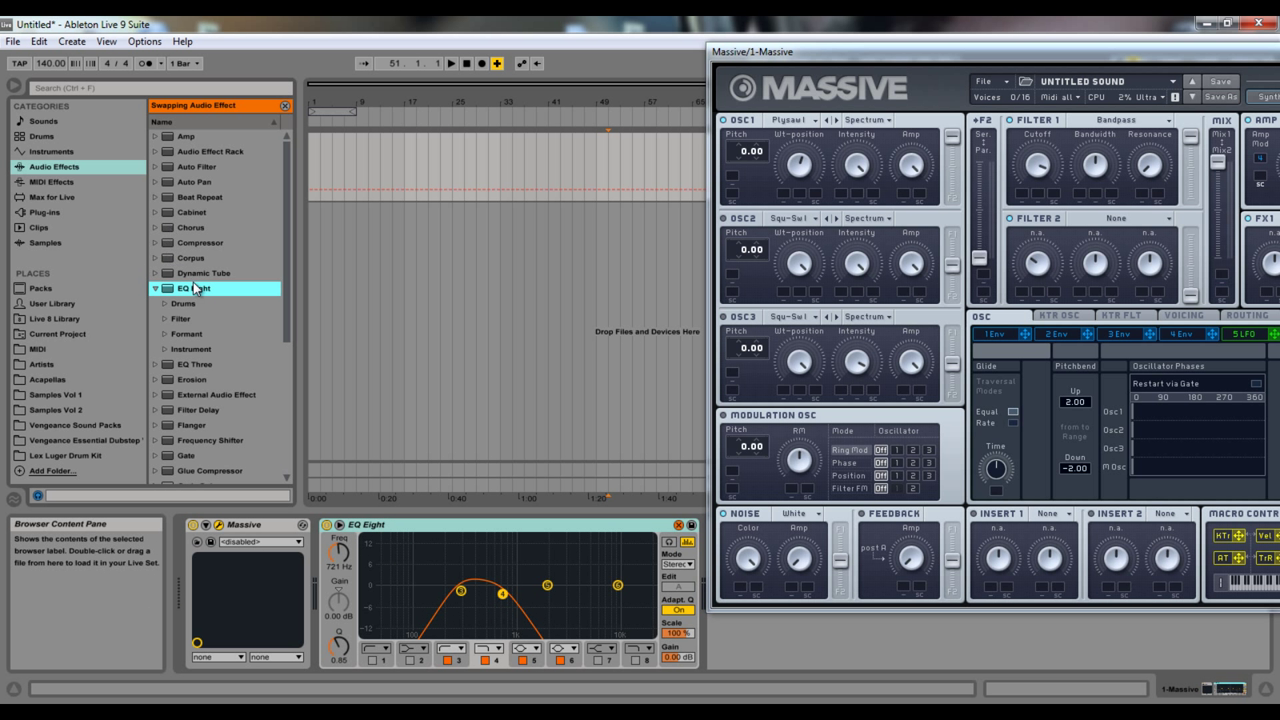
double_click(195, 289)
left_click(679, 526)
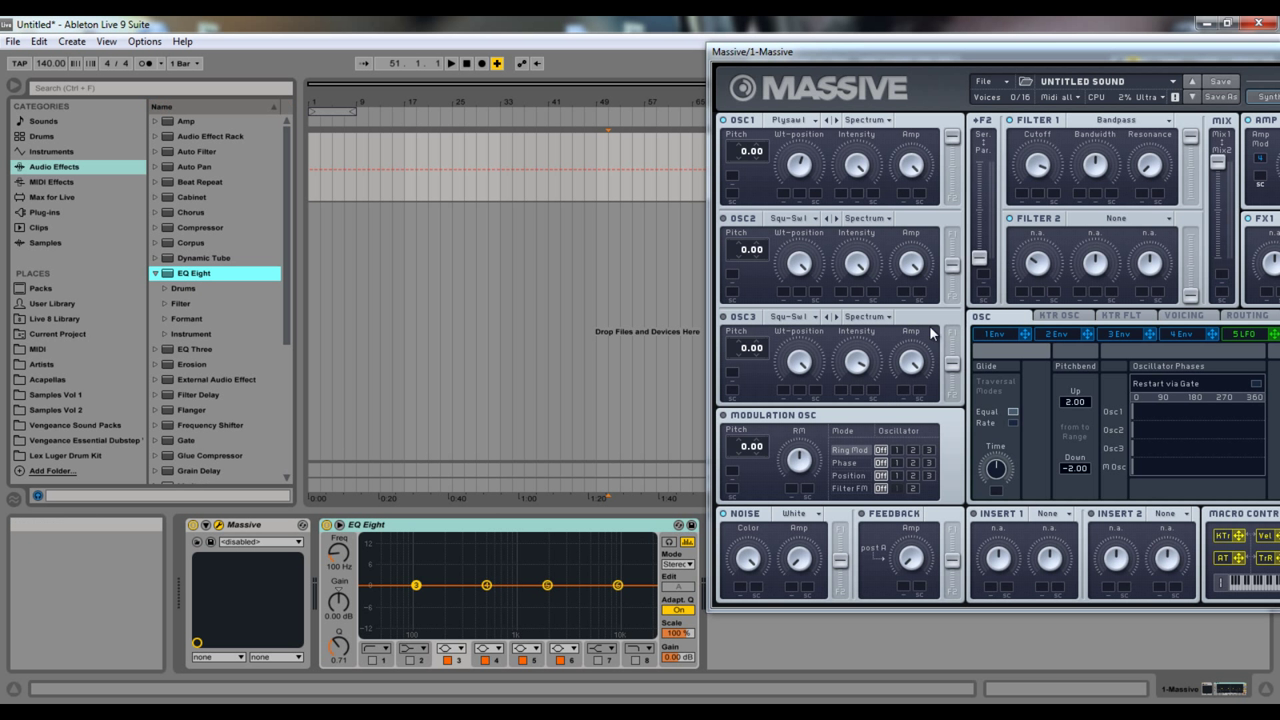
Sweep the Cutoff of Massive's Bandpass filter up and down while watching the EQ Eight spectrum
left_click_drag(1020, 58, 913, 56)
mouse_move(929, 160)
left_mouse_down()
mouse_move(936, 225)
mouse_move(925, 172)
left_mouse_up()
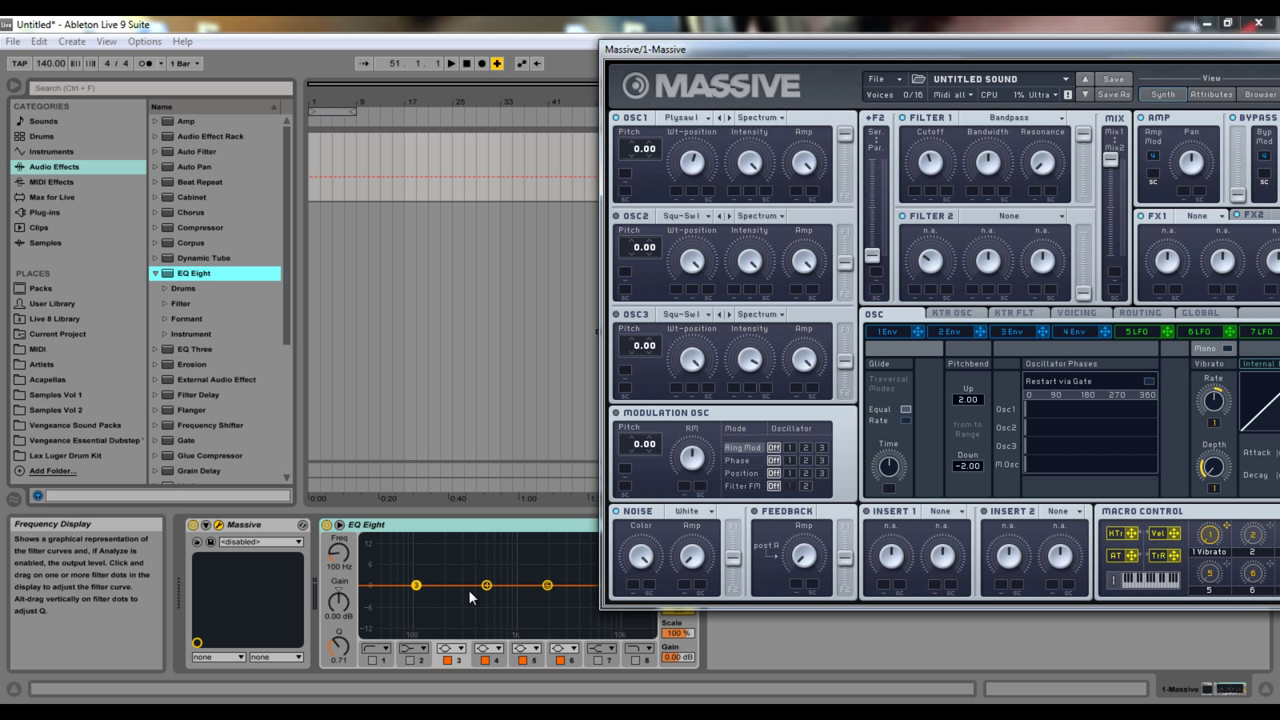
left_click_drag(929, 162, 925, 92)
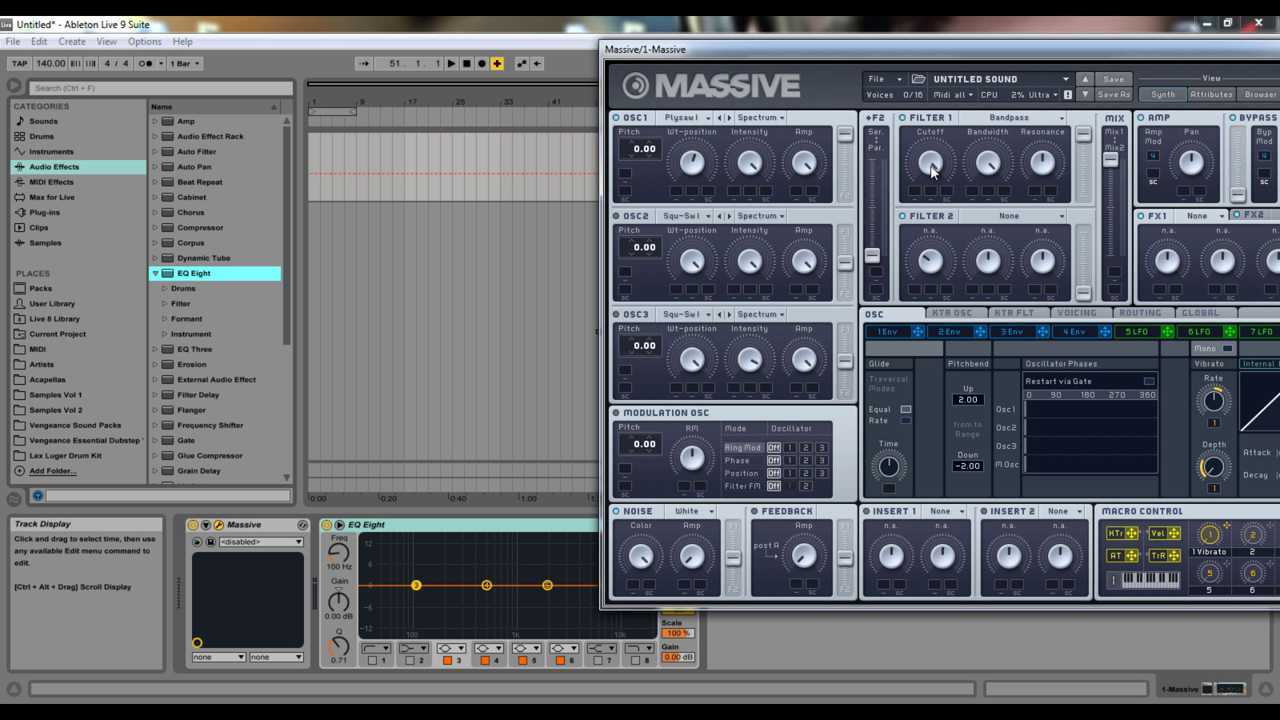
left_click_drag(923, 165, 937, 300)
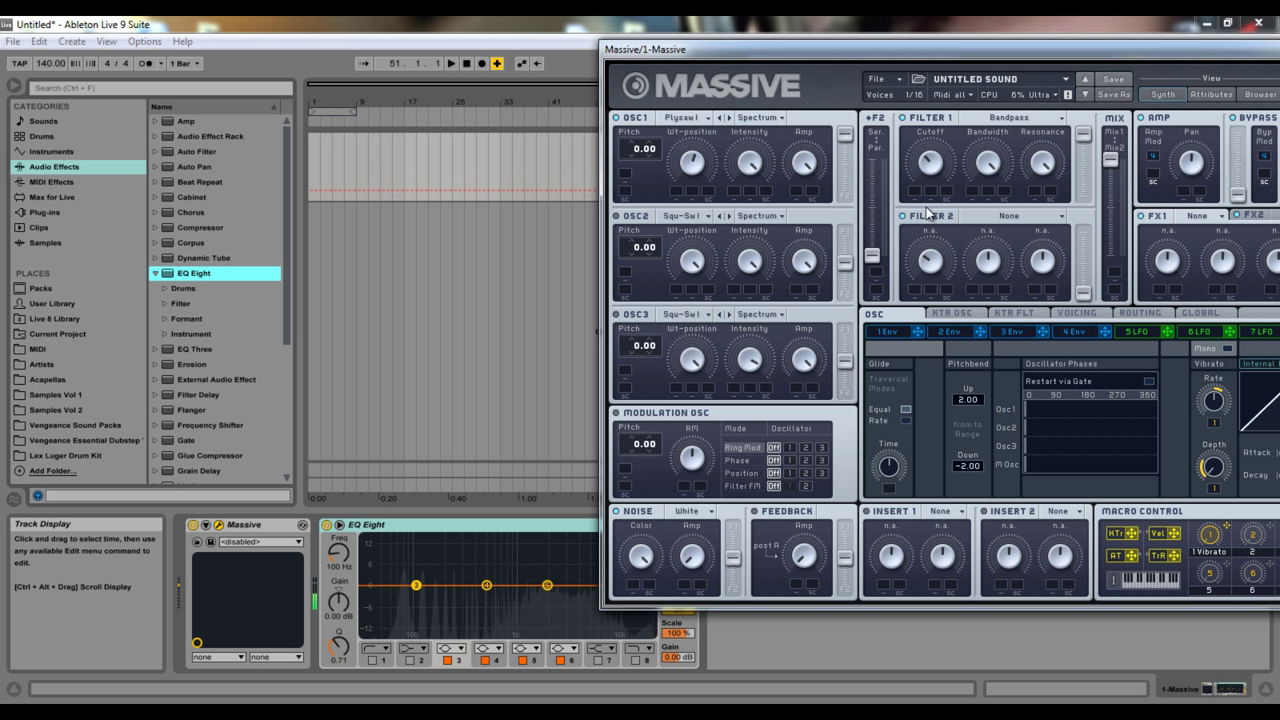
Set Filter 1 to Bandreject, and illustrate it with EQ Eight's band 4 as a notch at about 1.04 kHz, turning that band off again
left_click(1007, 122)
left_click(991, 195)
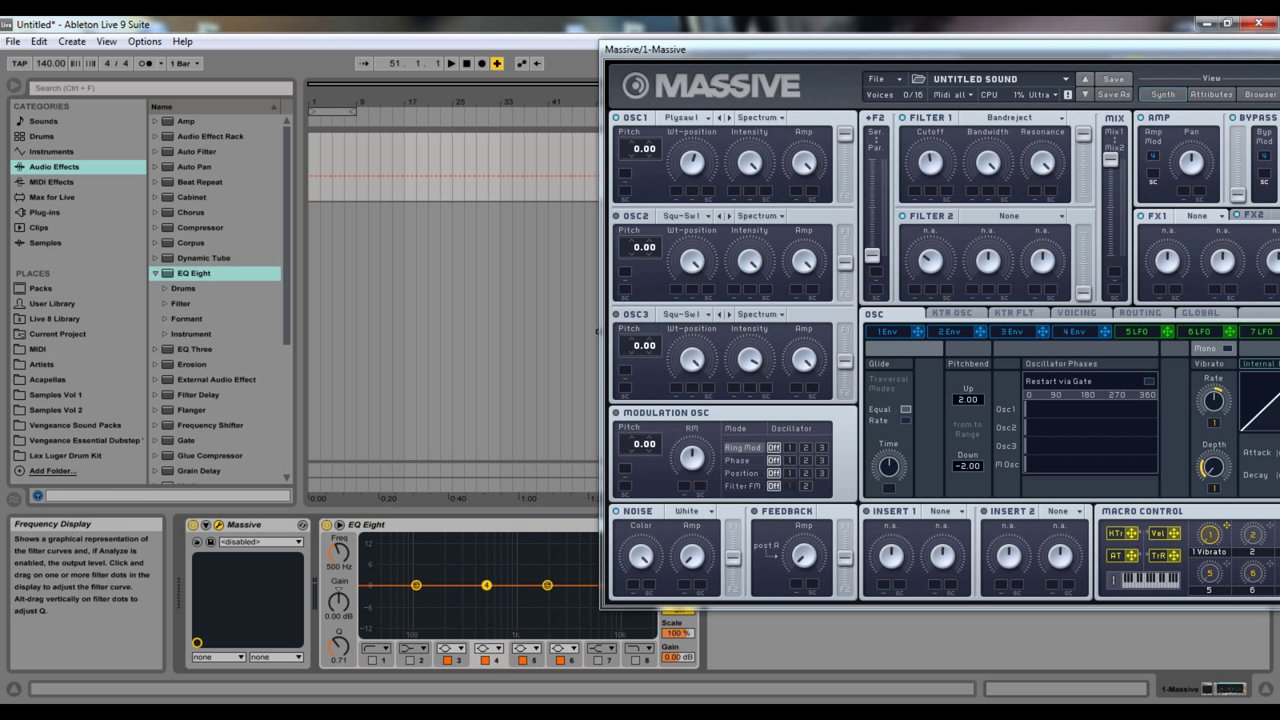
left_click(489, 649)
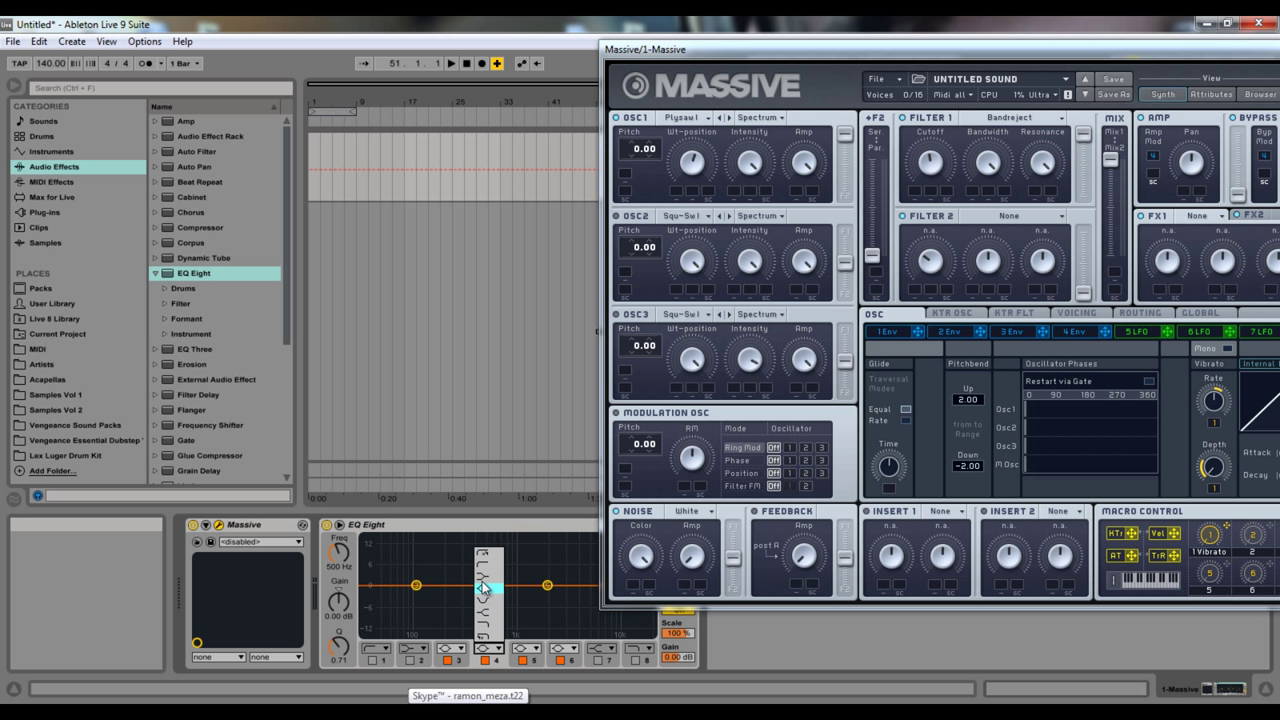
left_click(489, 603)
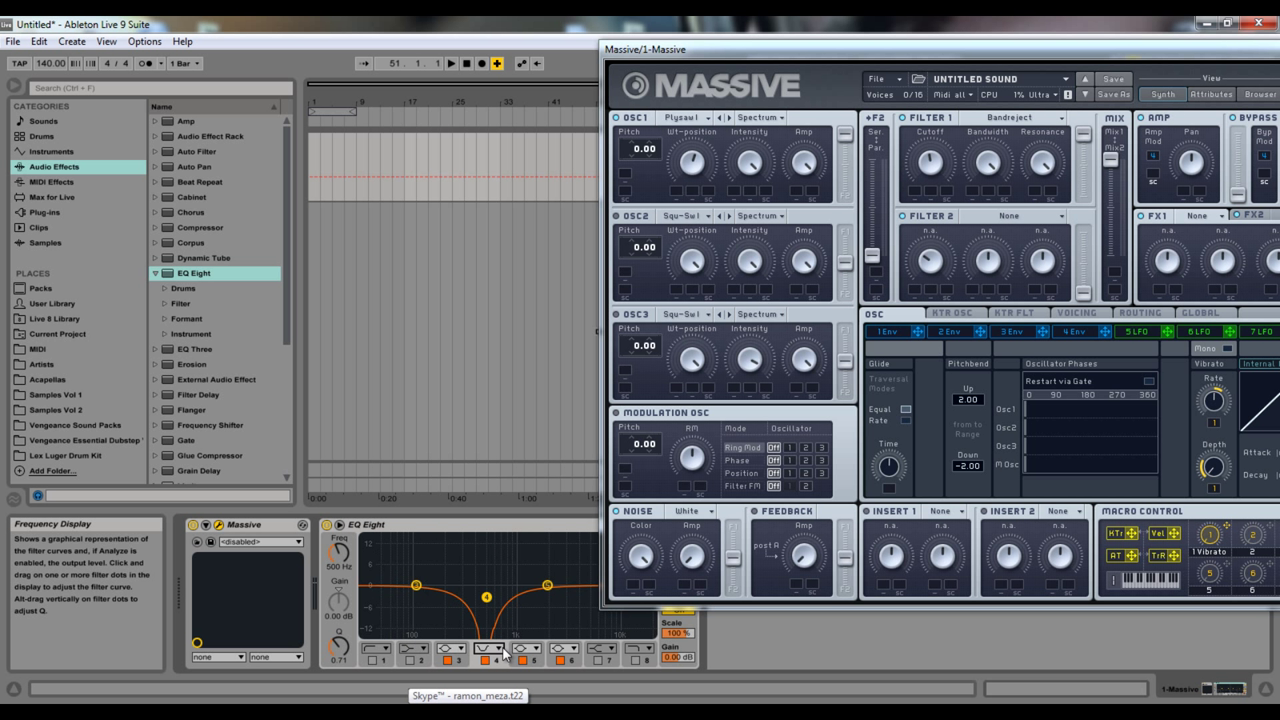
left_click_drag(482, 597, 518, 598)
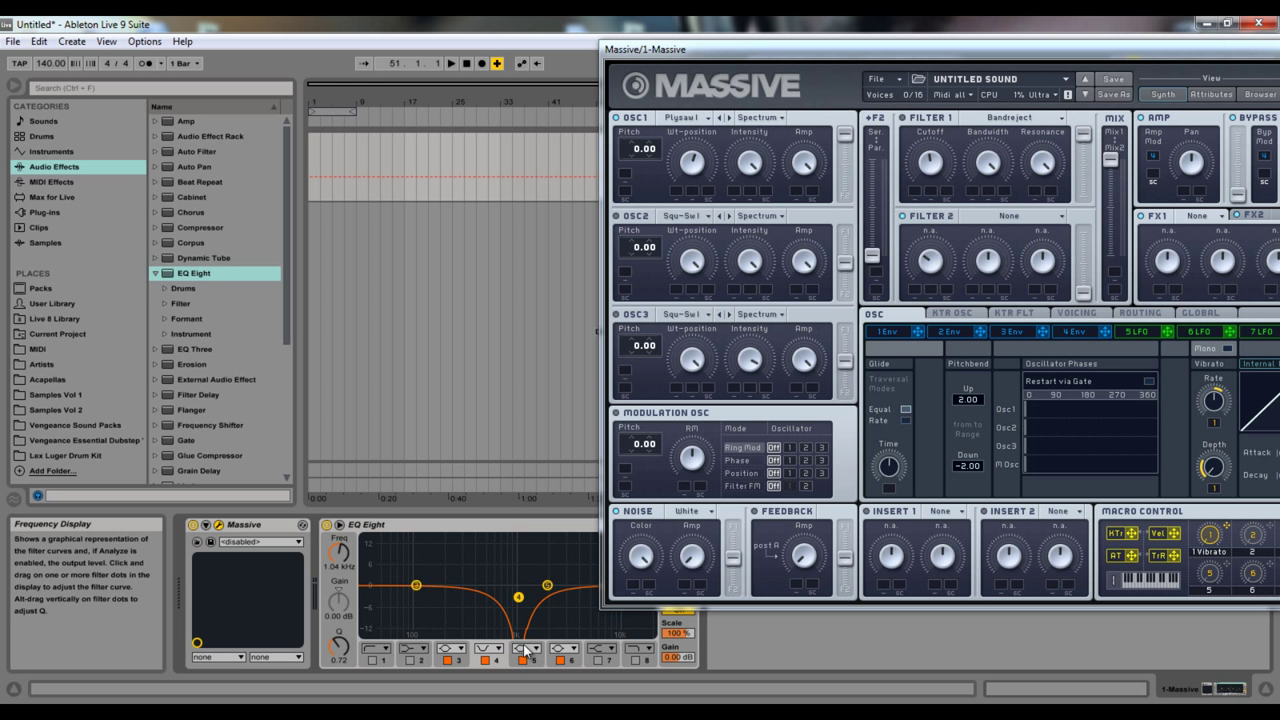
left_click(485, 660)
left_click_drag(935, 50, 790, 84)
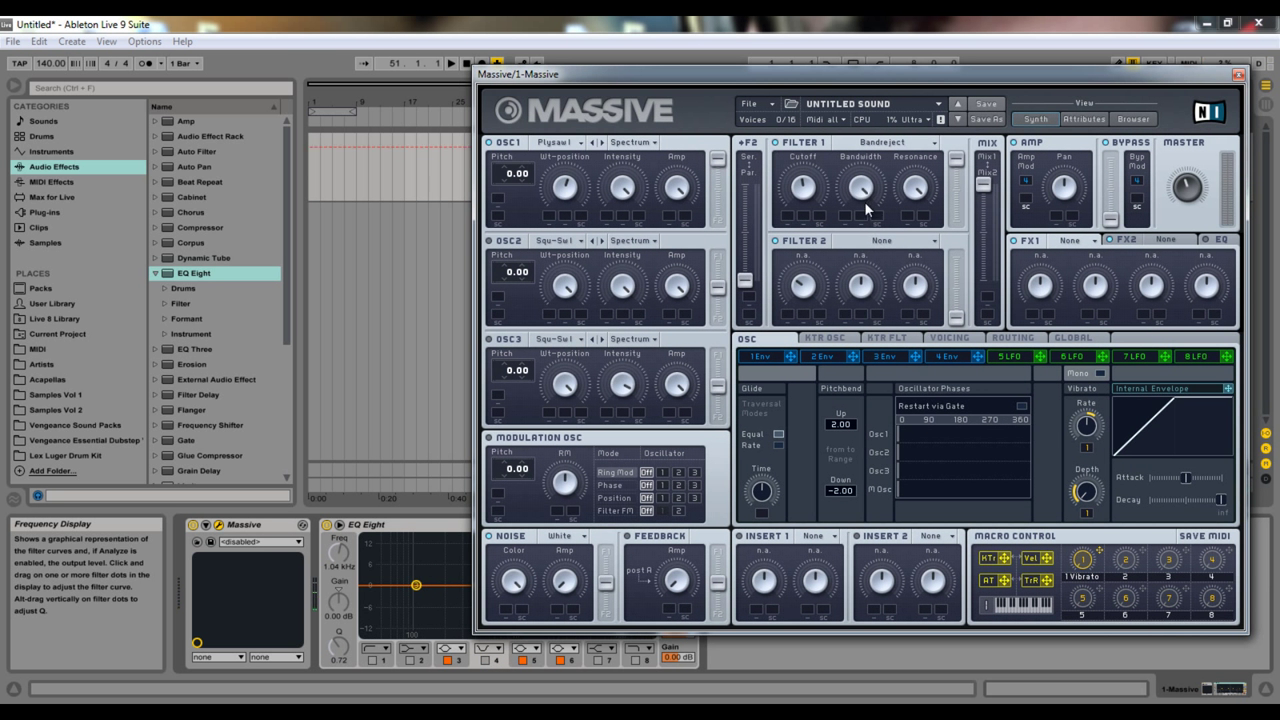
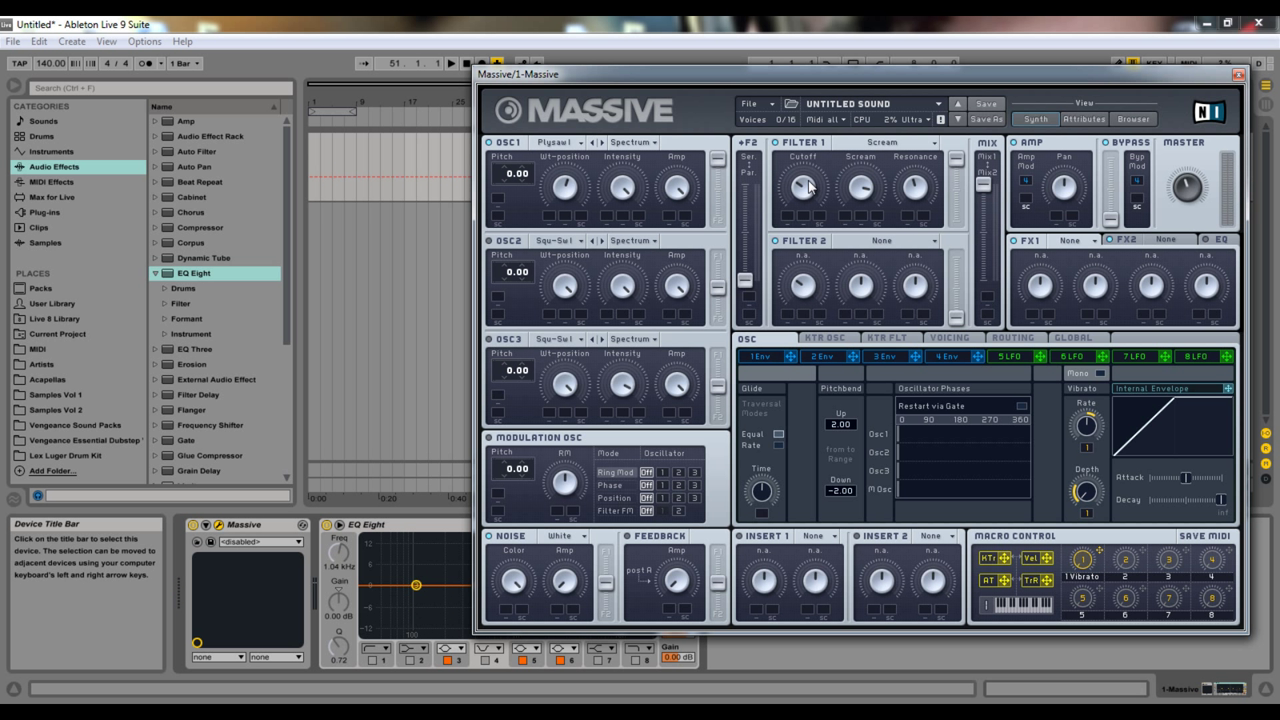
Set Filter 1 to Scream, and play notes while sweeping its Cutoff and Scream controls
left_click_drag(804, 190, 898, 84)
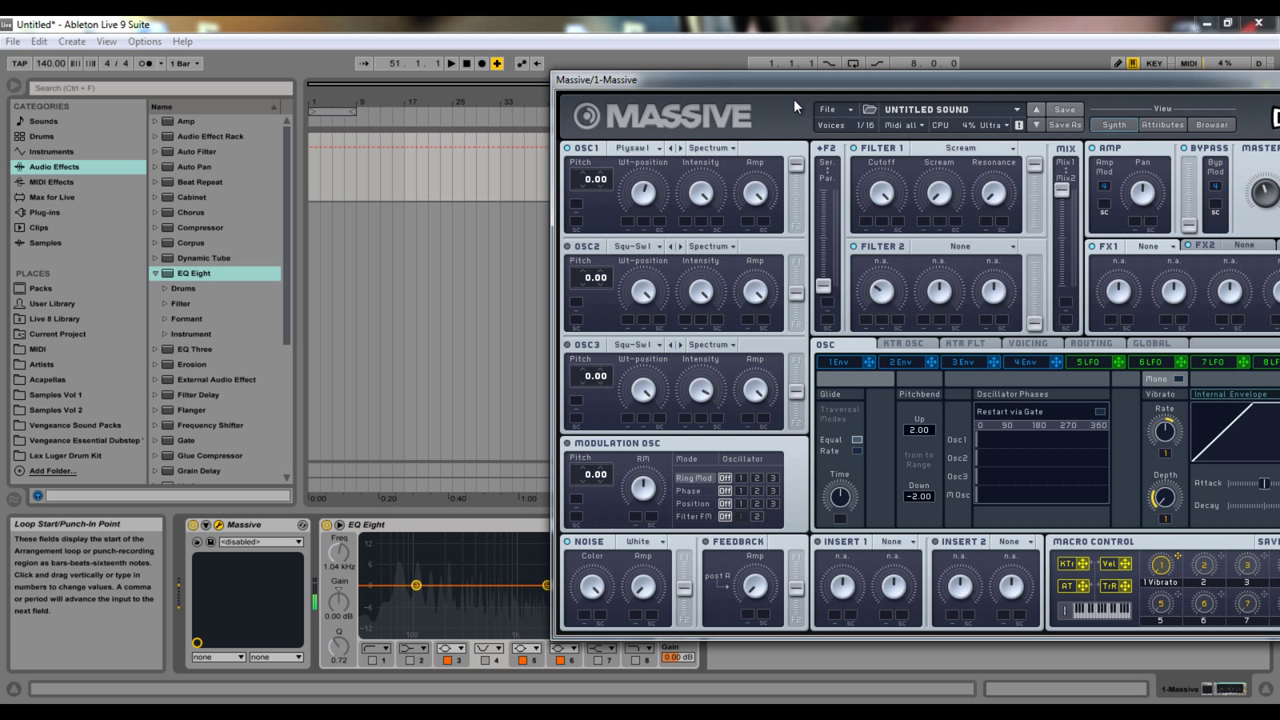
left_click_drag(946, 200, 921, 18)
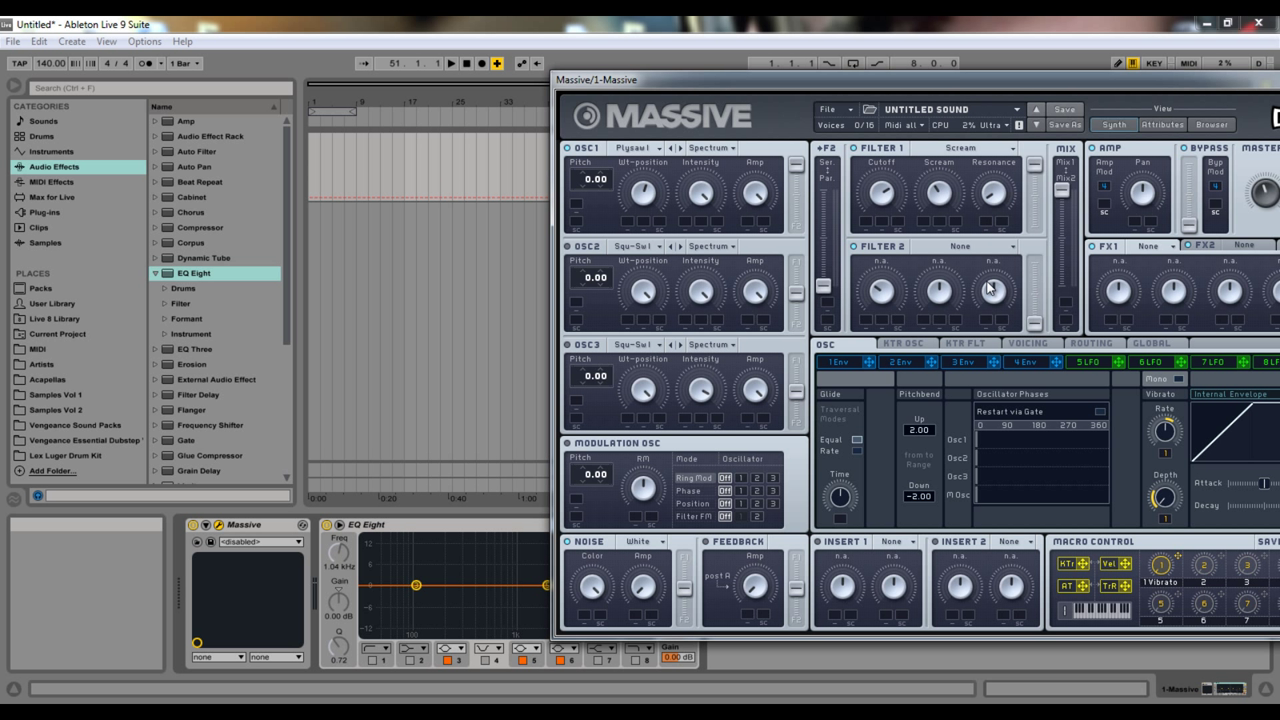
key("z")
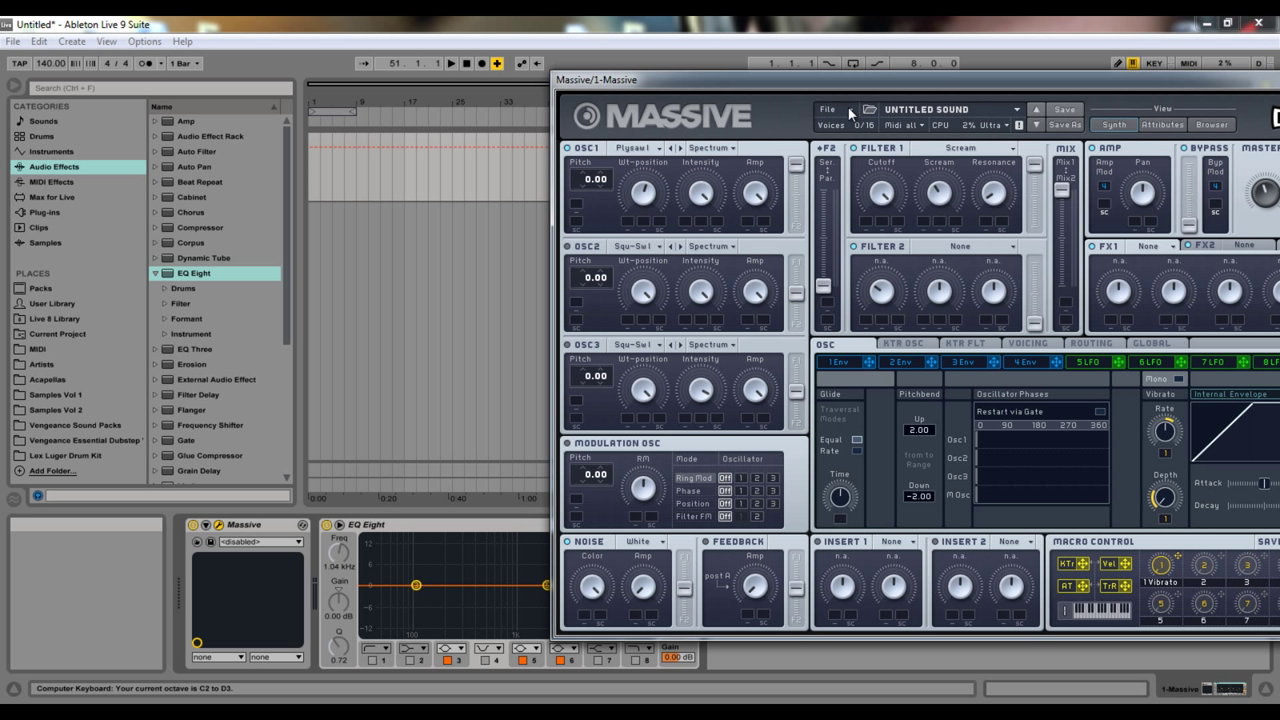
key("a")
left_click_drag(936, 197, 910, 108)
key("z")
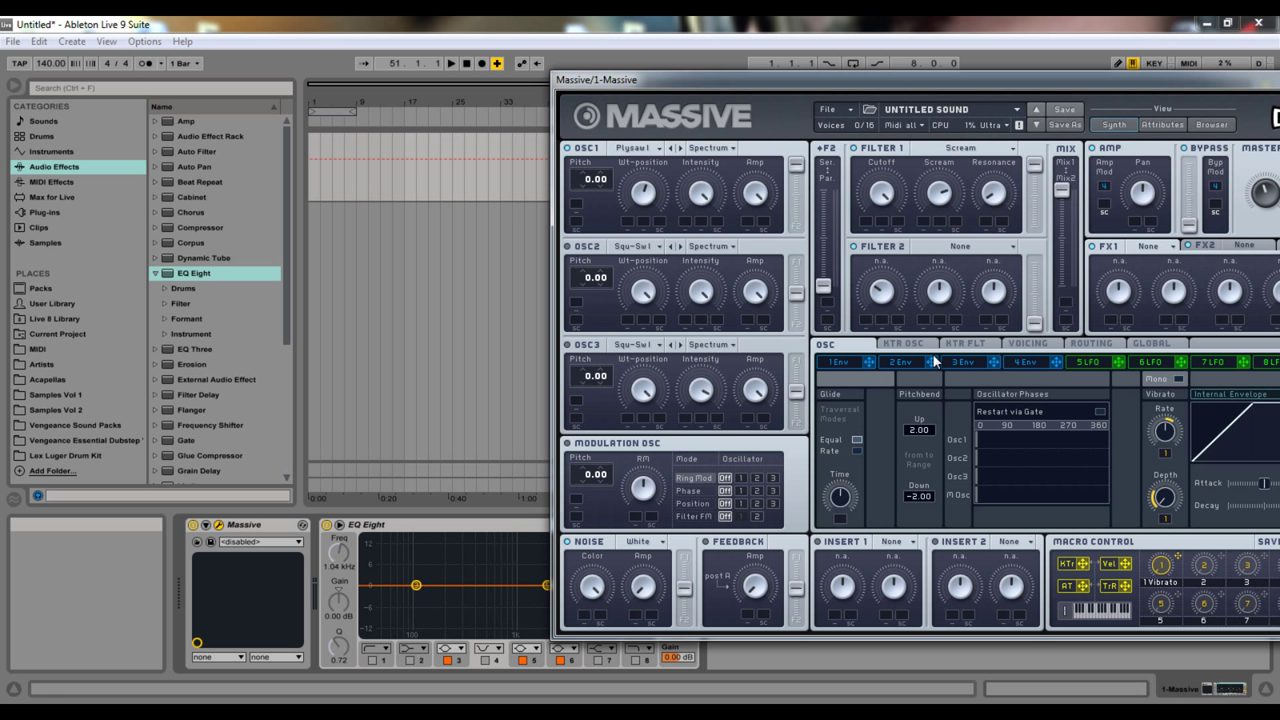
Play notes while turning Filter 1's Scream amount down to minimum and raising its Resonance
key("a")
left_click_drag(932, 353, 940, 281)
key("a")
left_click_drag(1007, 206, 941, 112)
key("a")
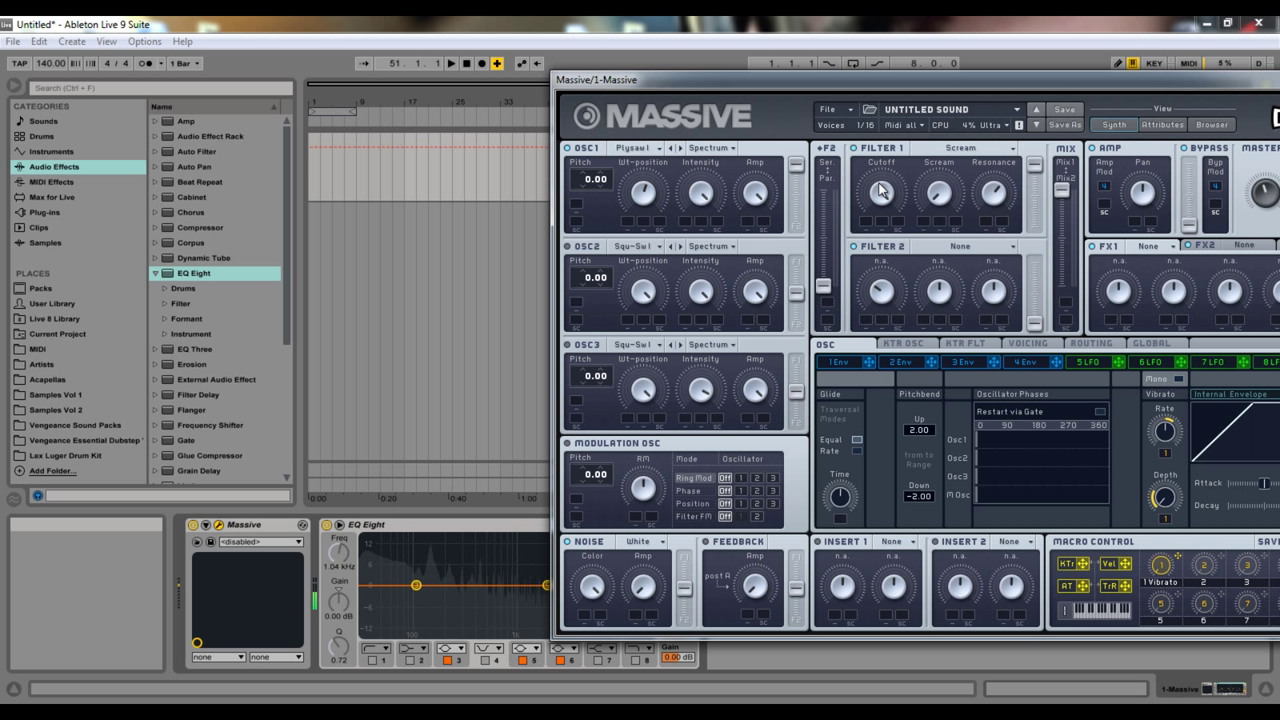
Raise the Scream amount again, and sweep the Cutoff while playing notes with OSC1's wavetable switched to Squ-Sw I
key("a")
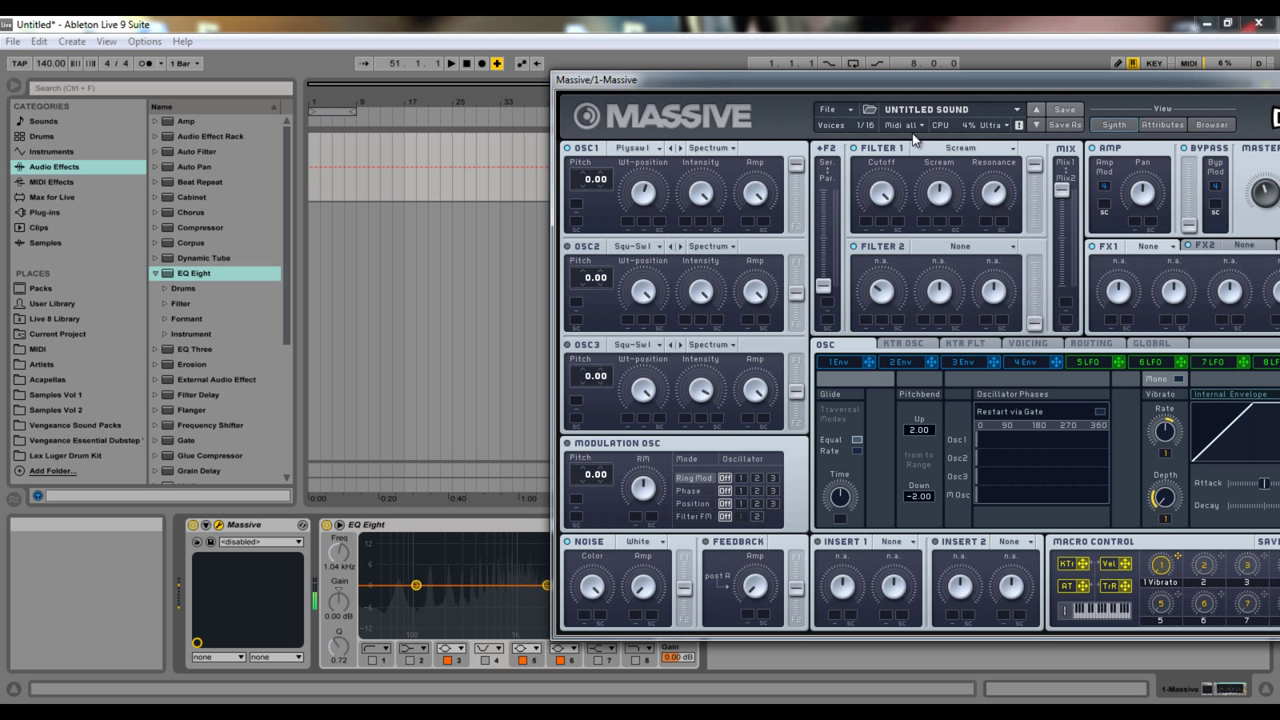
left_click_drag(937, 191, 932, 176)
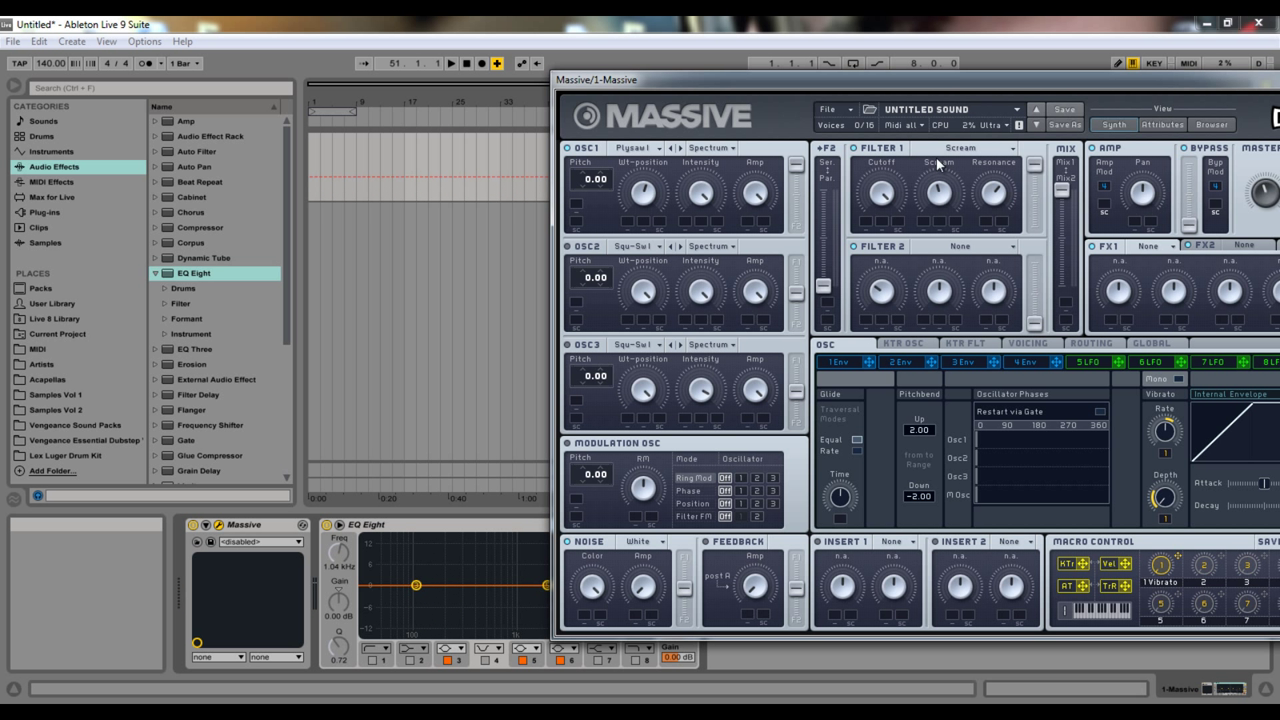
key("a")
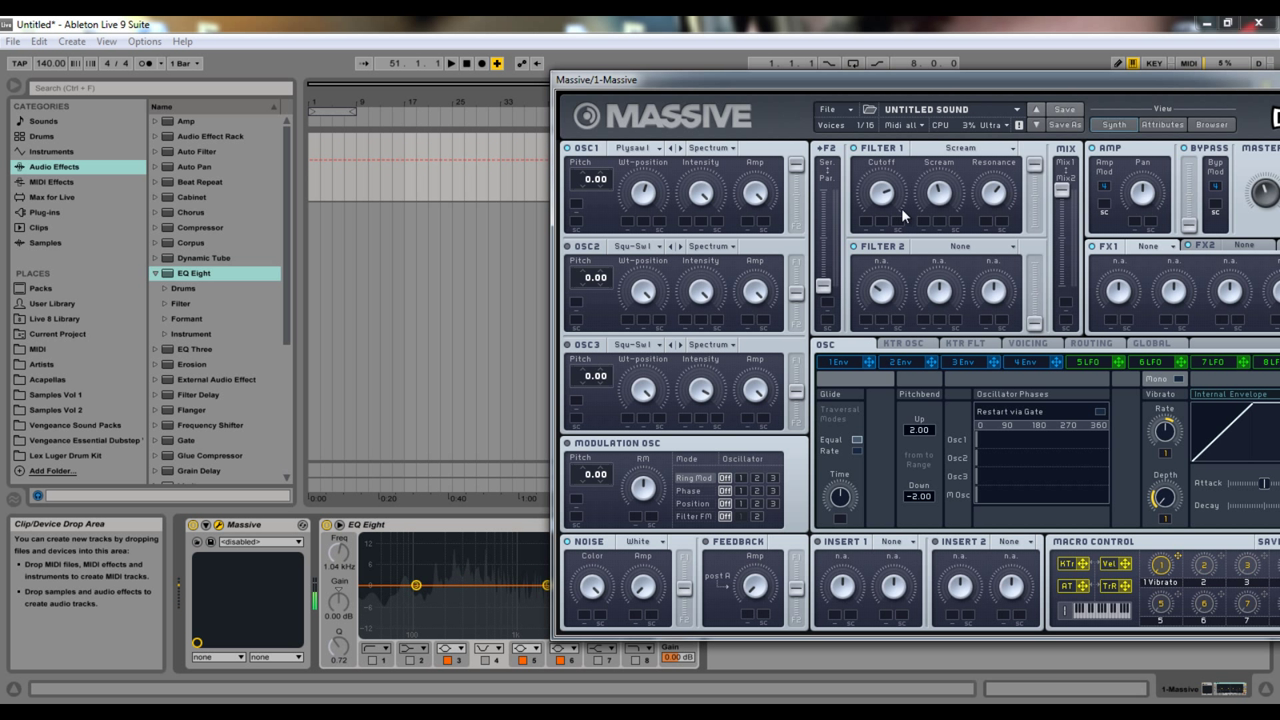
key("a")
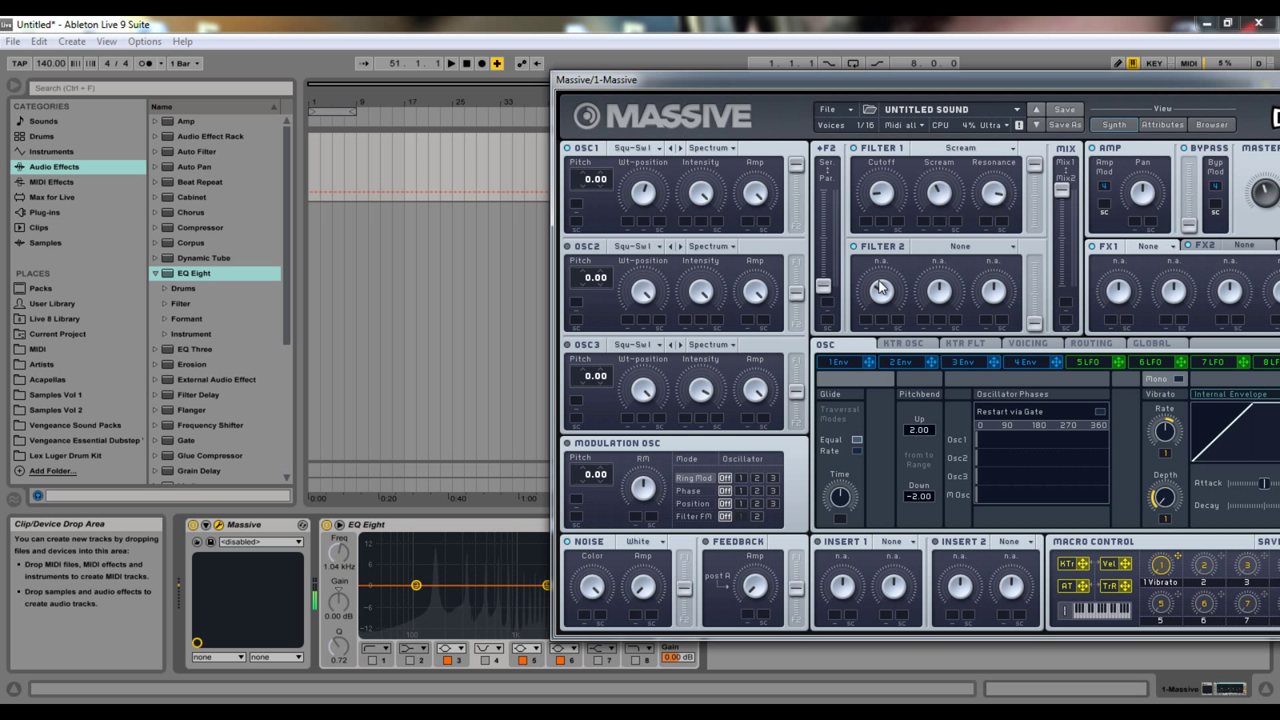
key("z")
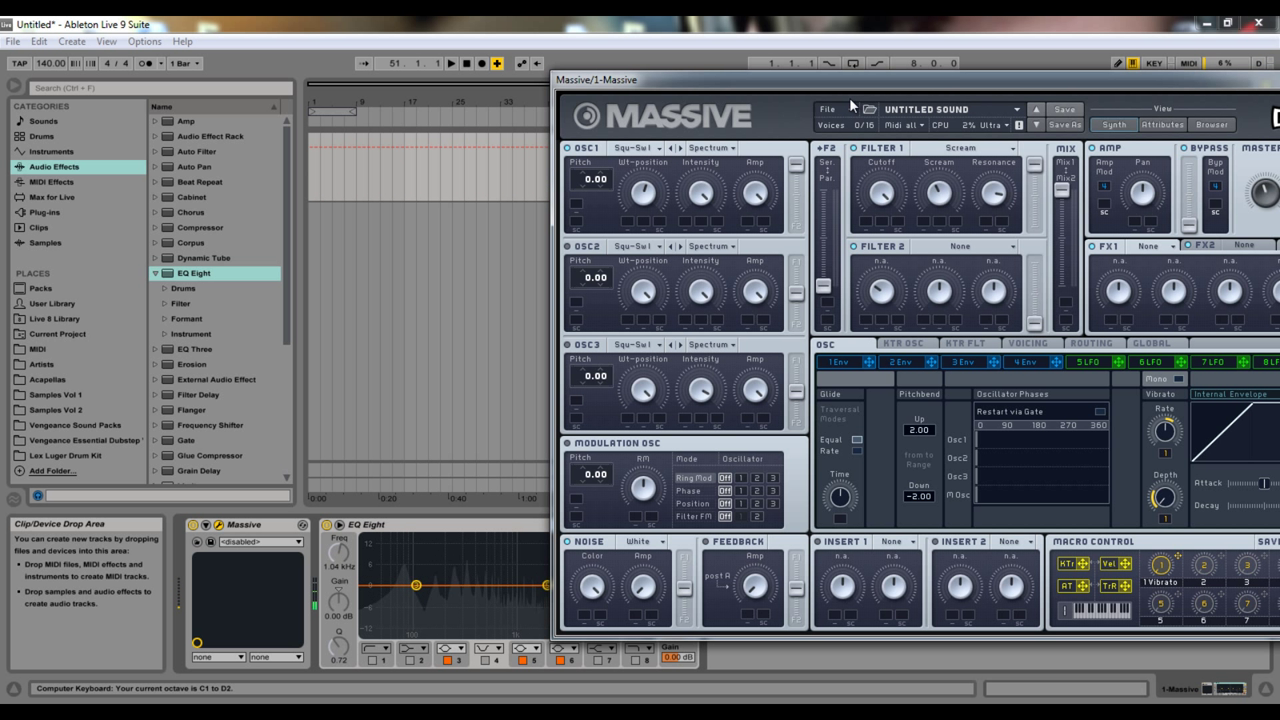
Return OSC1's wavetable to Plysaw I and set Filter 1 to Daft
left_click(950, 150)
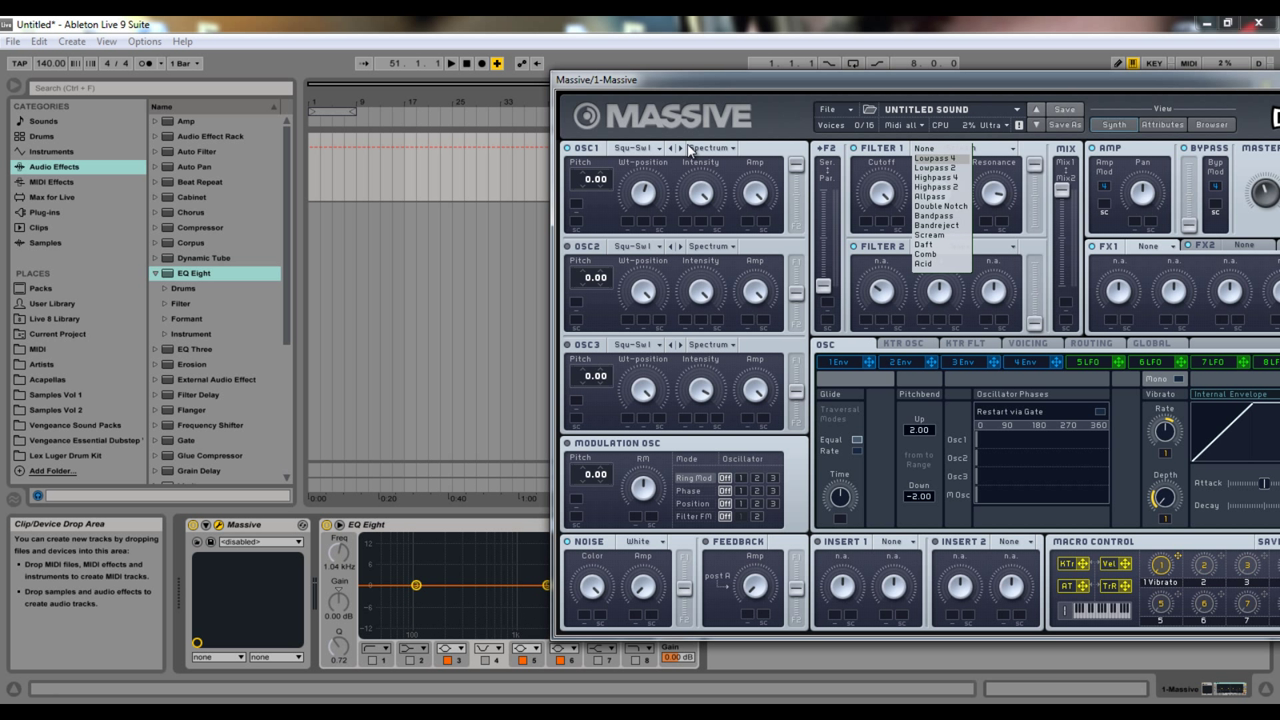
left_click(680, 152)
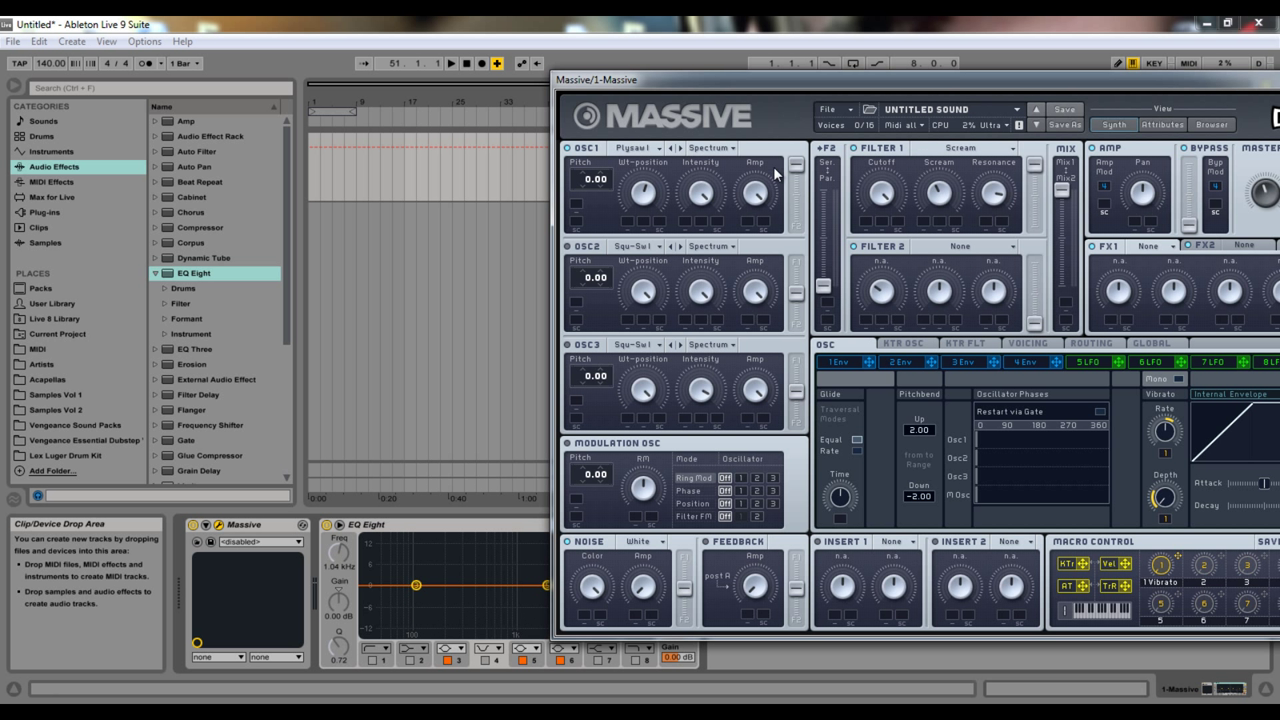
left_click(953, 152)
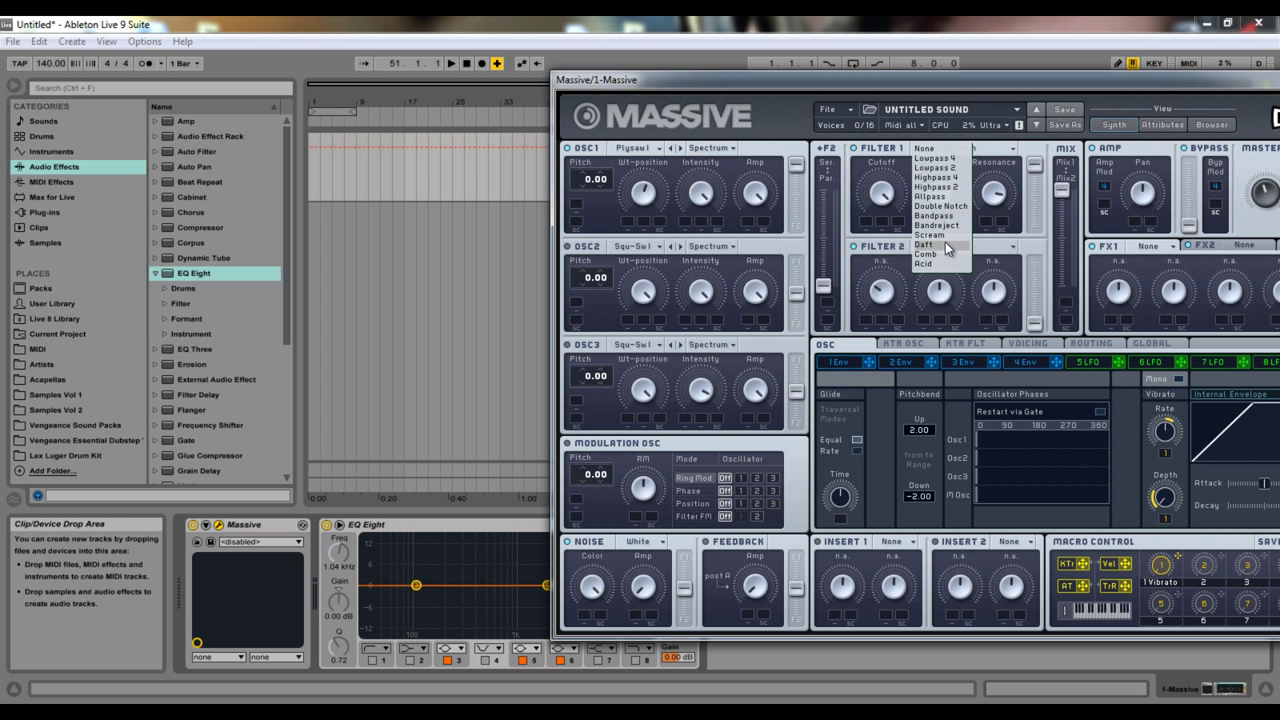
left_click(944, 243)
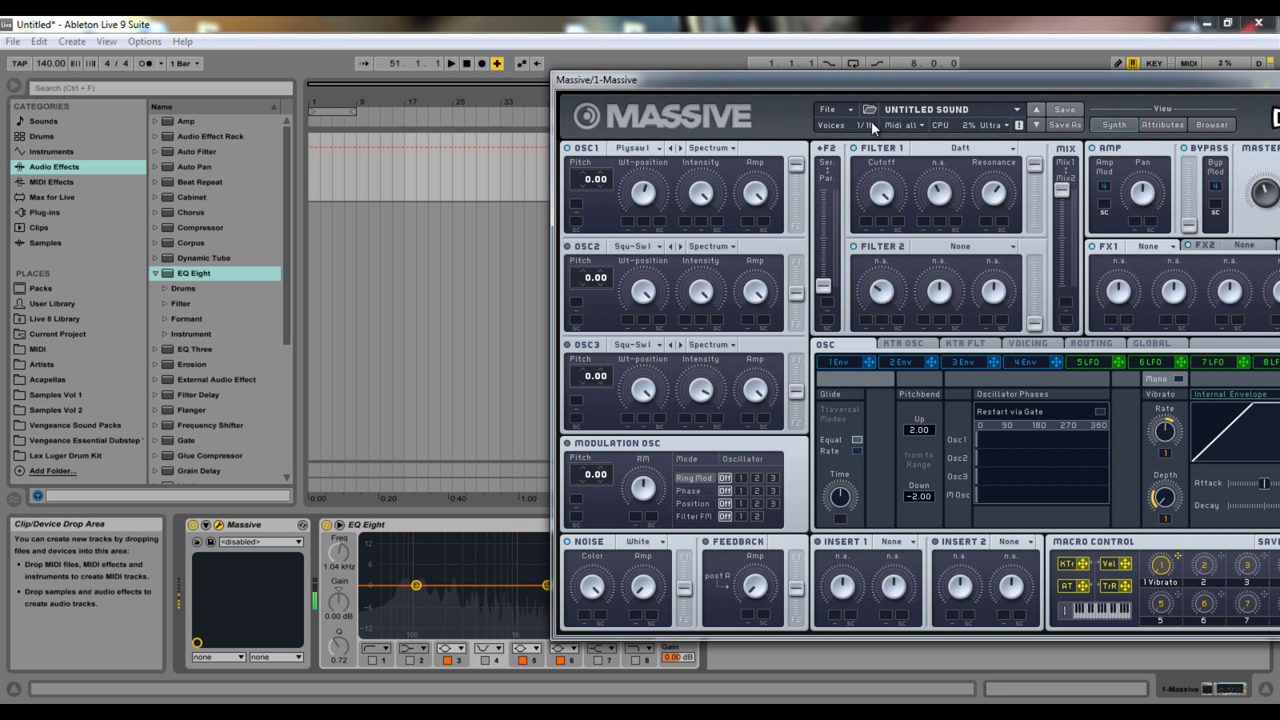
Set Filter 1 to Comb, and play notes while varying its Pitch, with OSC1's wavetable switched to Squ-Sw I
left_click_drag(870, 79, 898, 66)
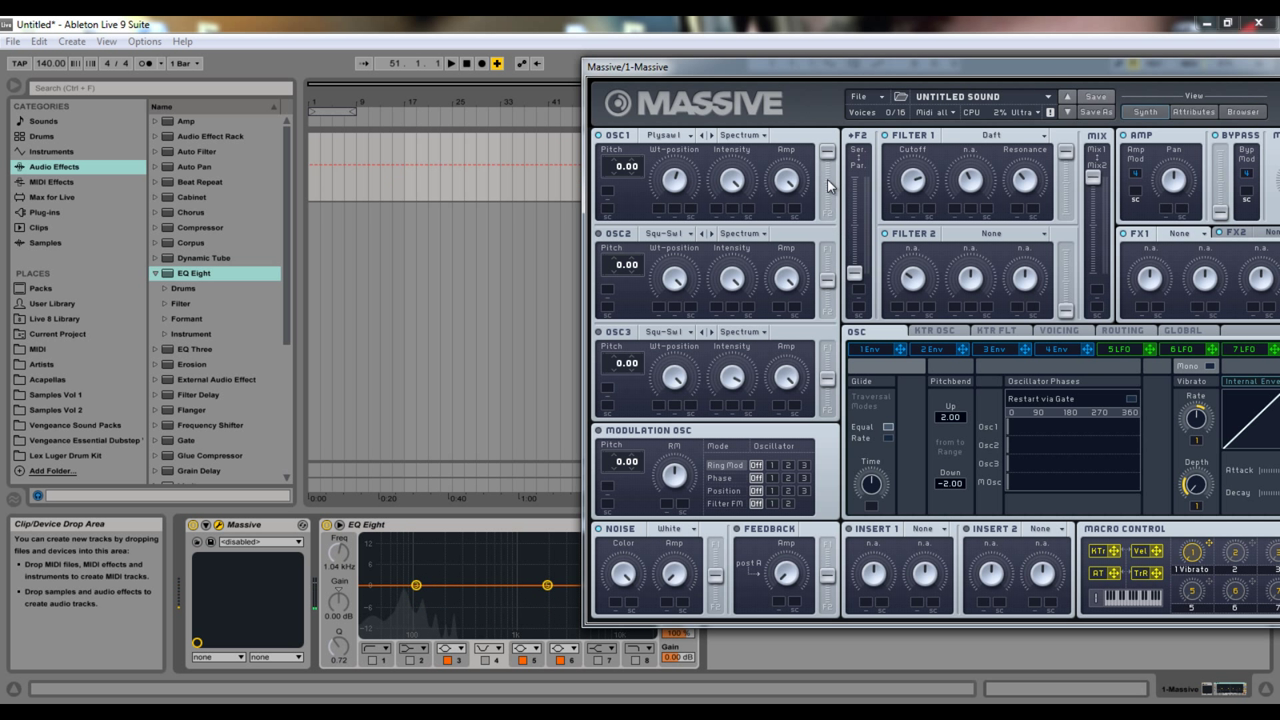
left_click(981, 138)
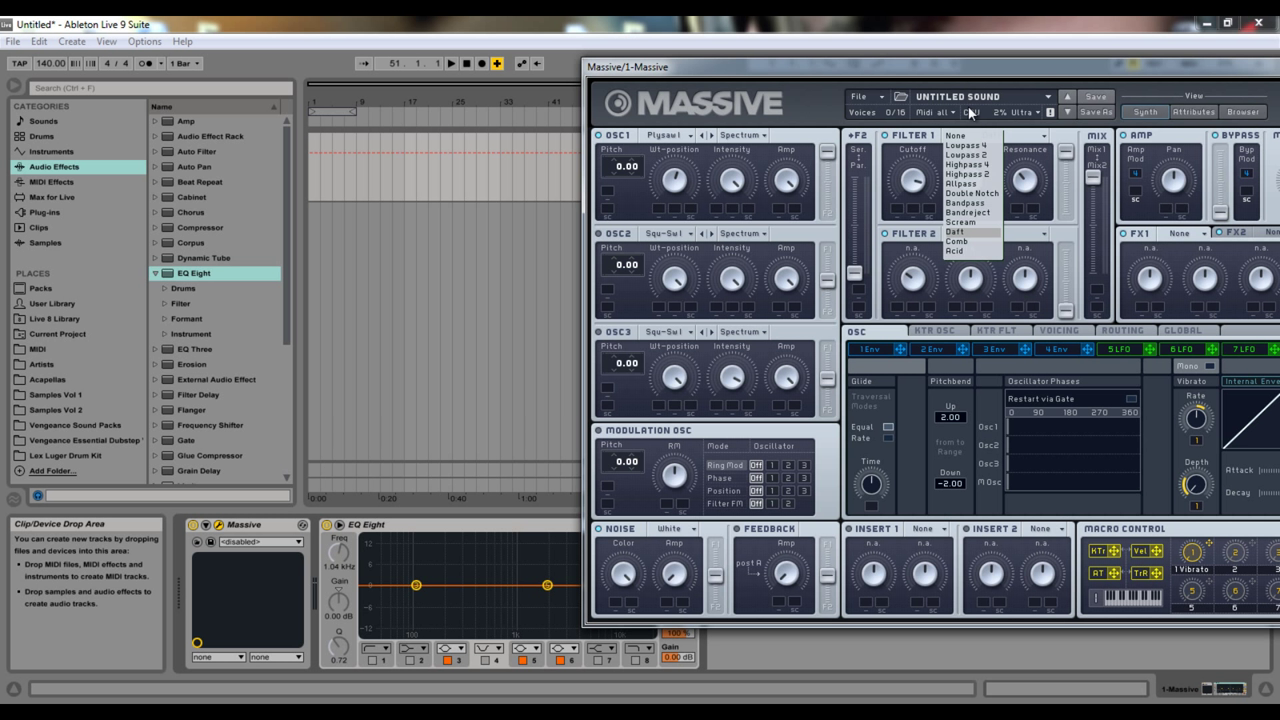
left_click(957, 241)
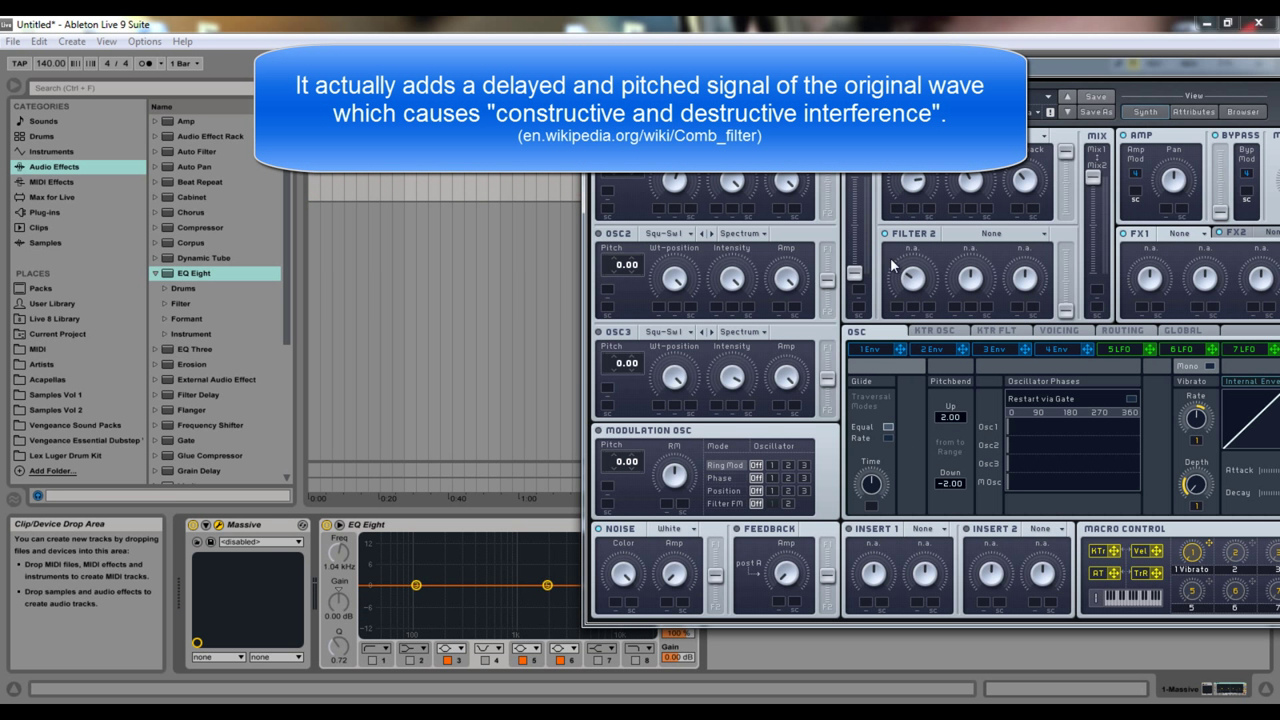
left_click_drag(884, 227, 886, 338)
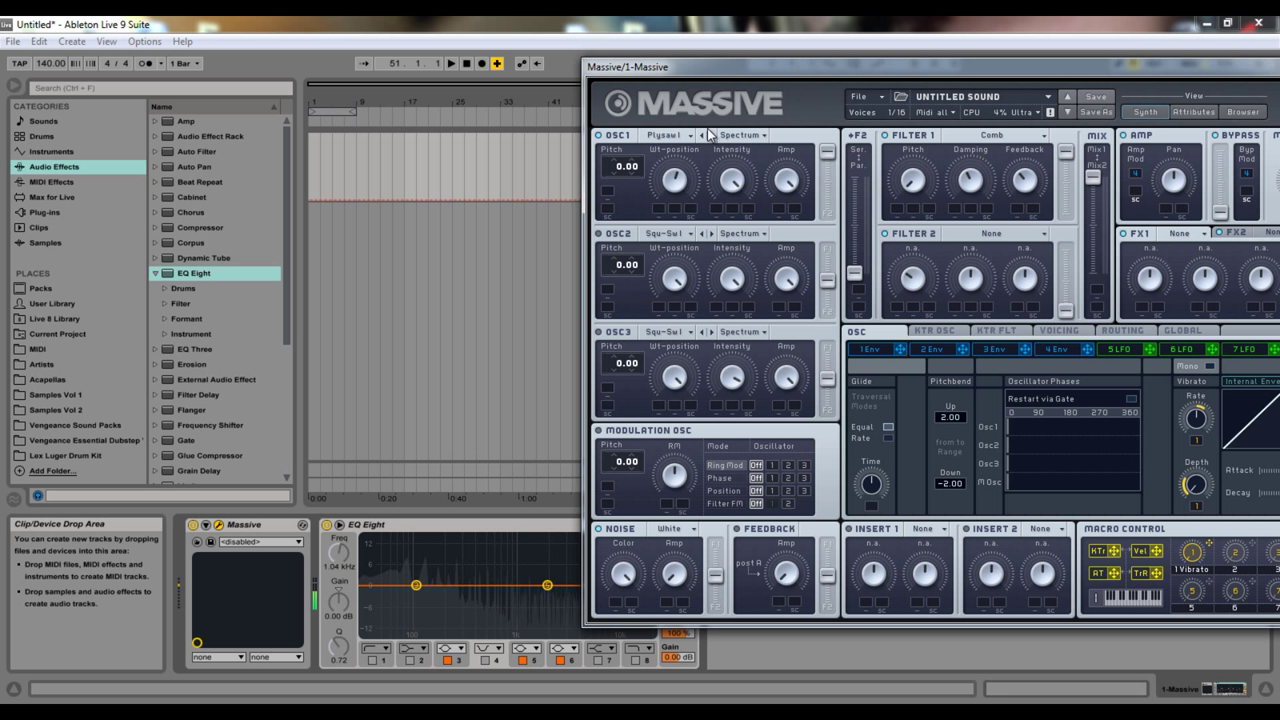
left_click(689, 140)
left_click(770, 160)
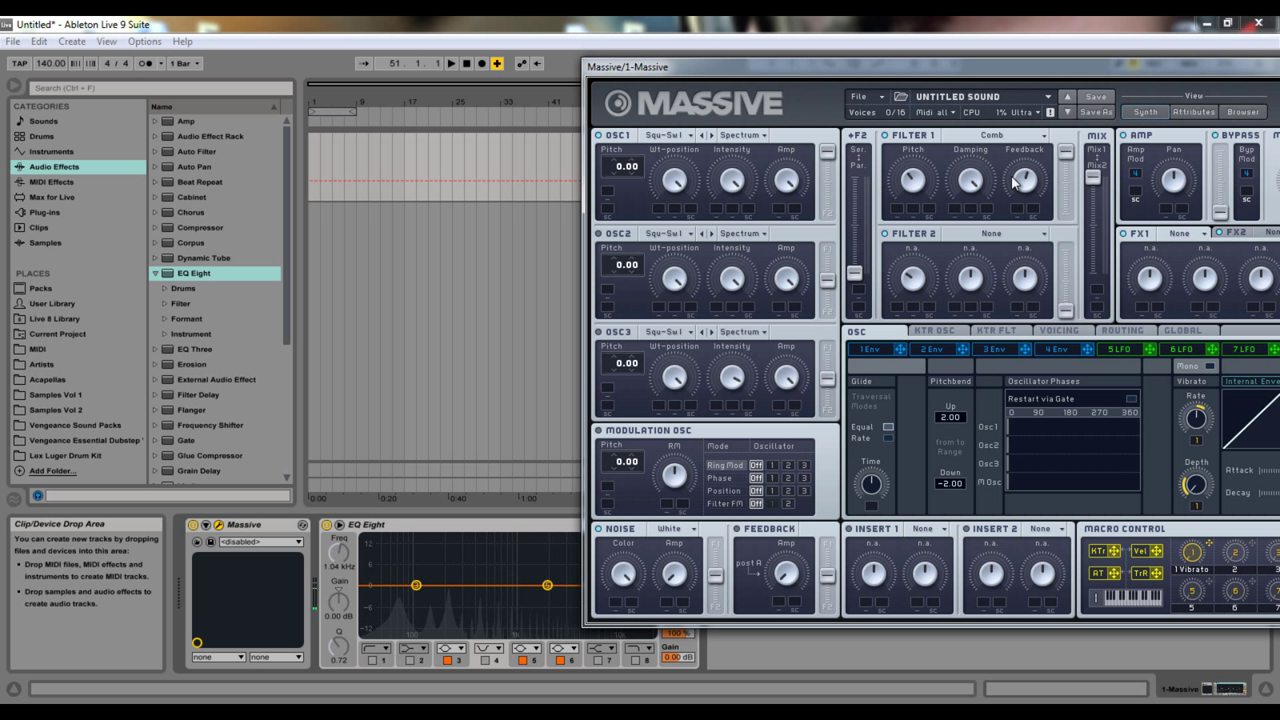
Set Filter 1 to Acid and adjust its Cutoff and Resonance
left_click(977, 142)
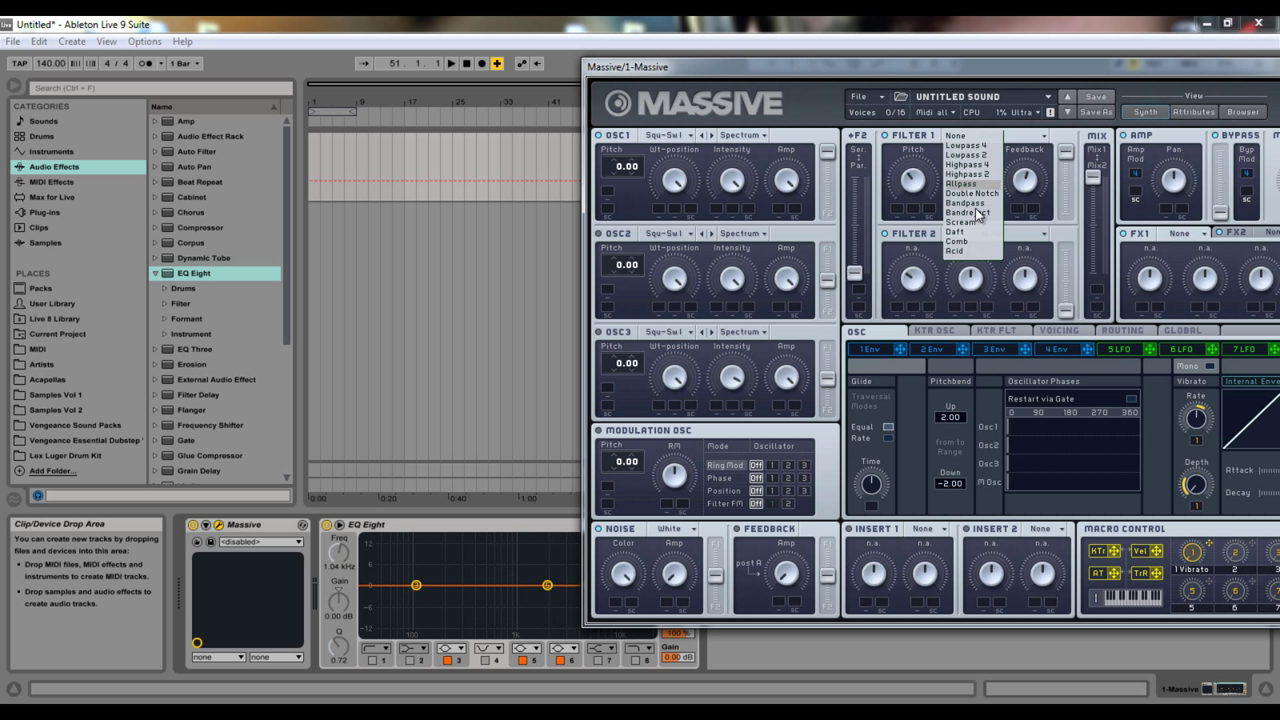
left_click(803, 90)
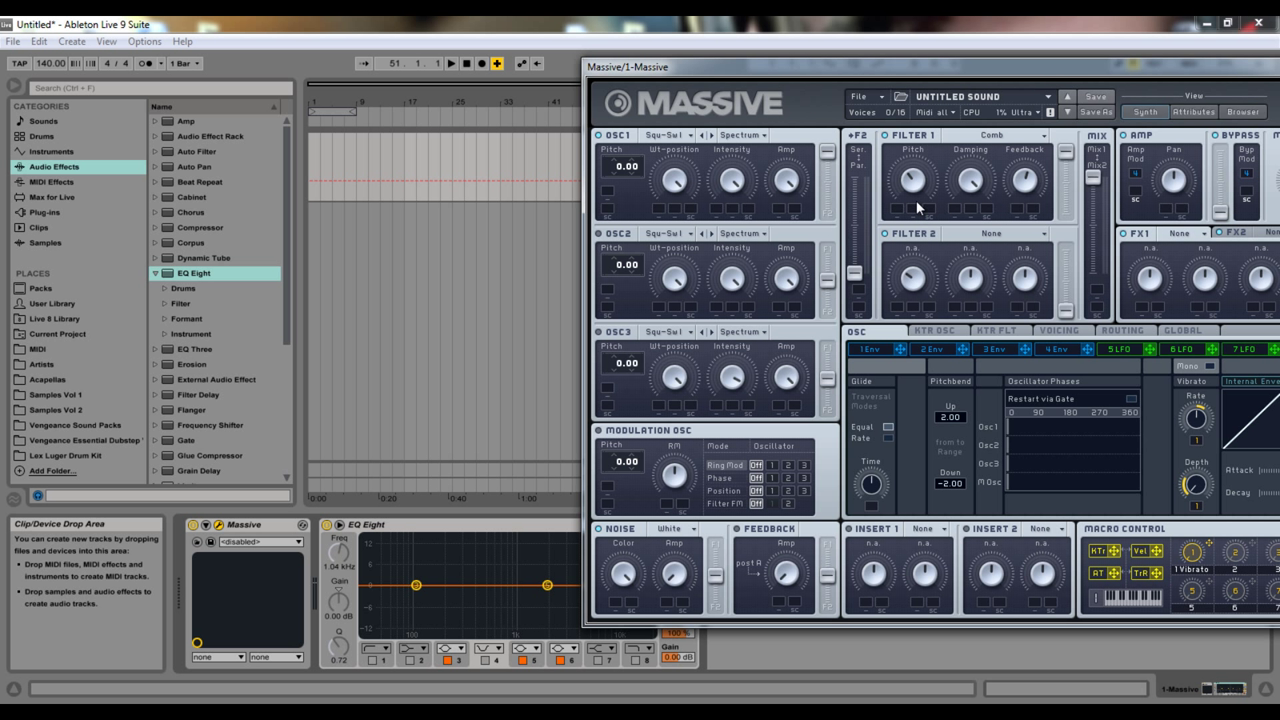
left_click(974, 140)
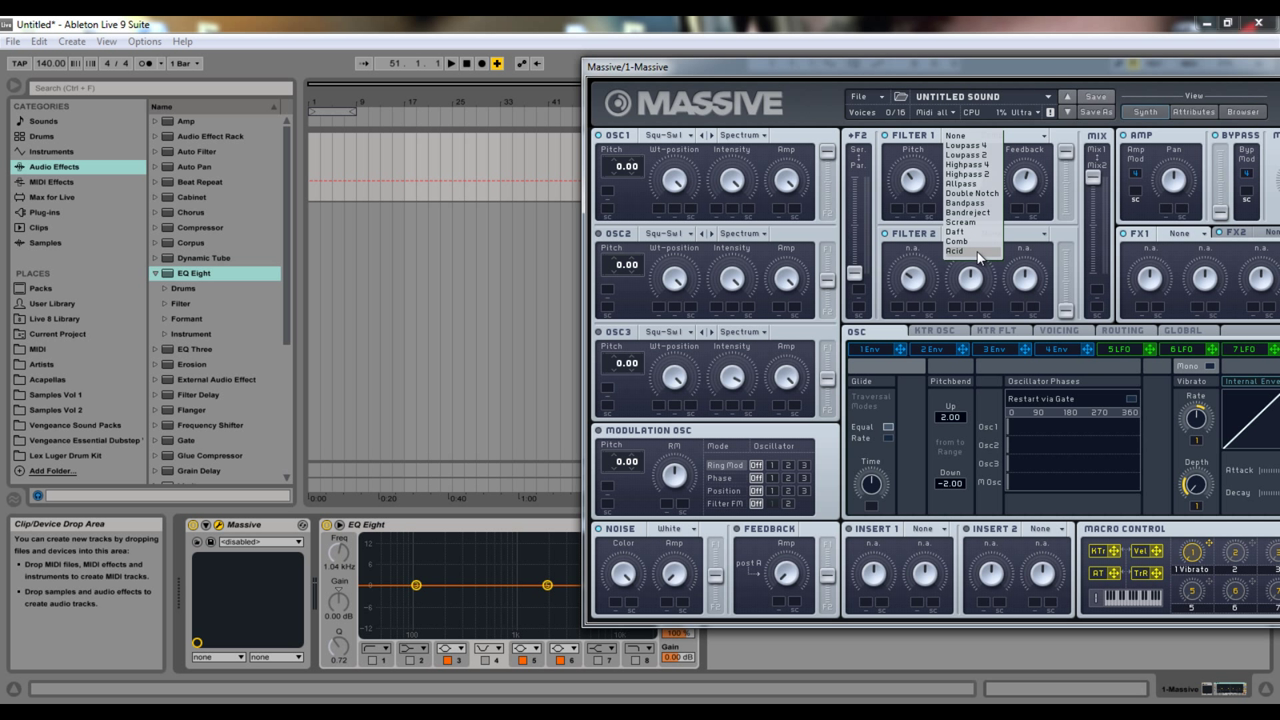
left_click(972, 252)
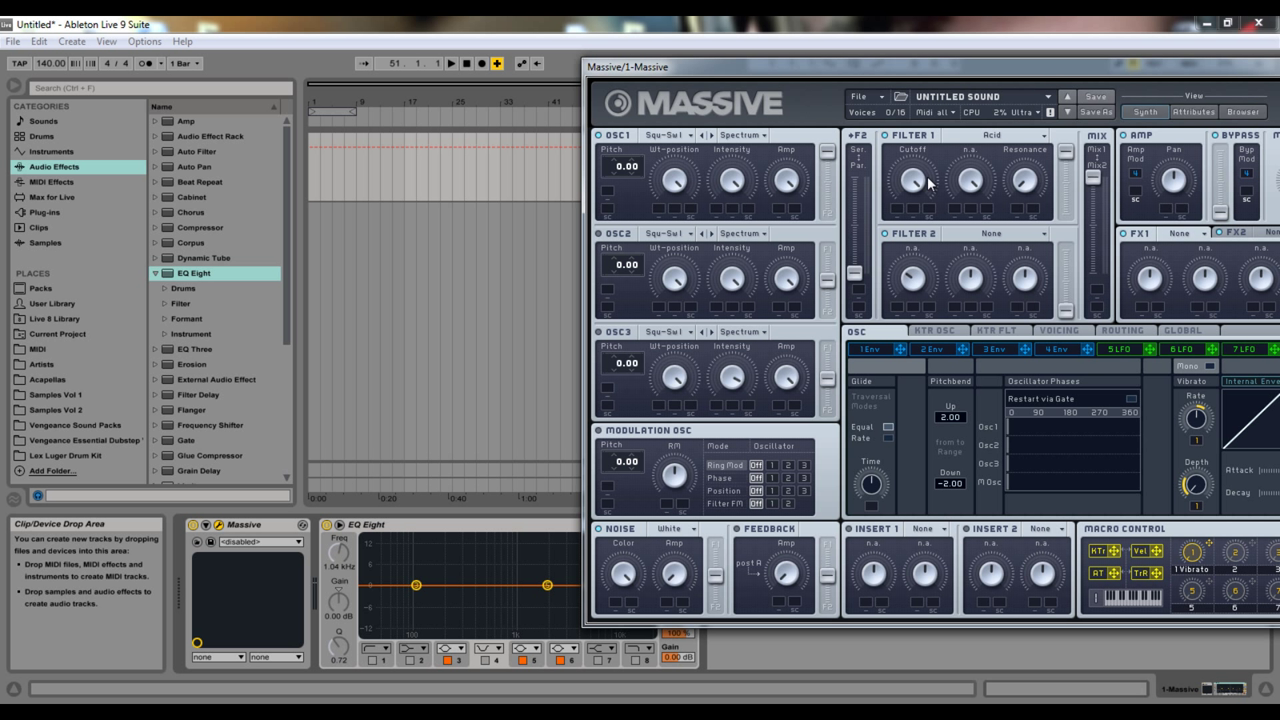
Set Filter 1 to Lowpass 4 and adjust its Cutoff
left_click(965, 140)
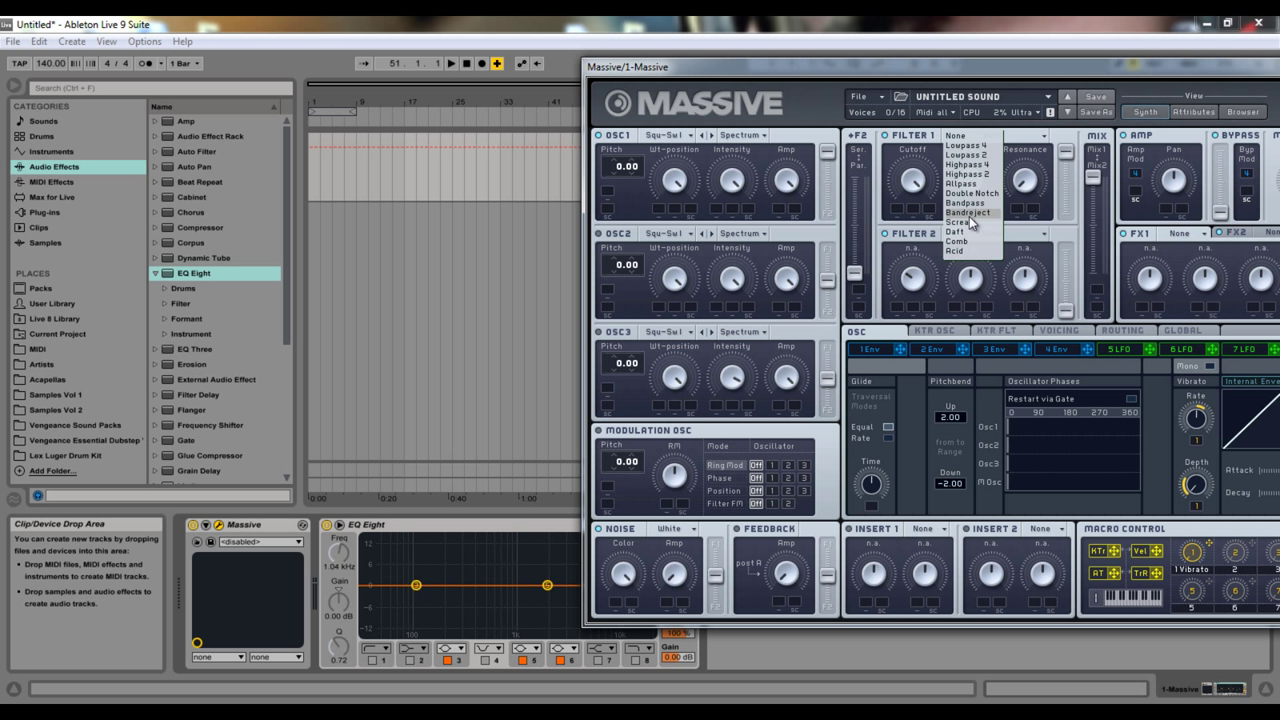
left_click(966, 146)
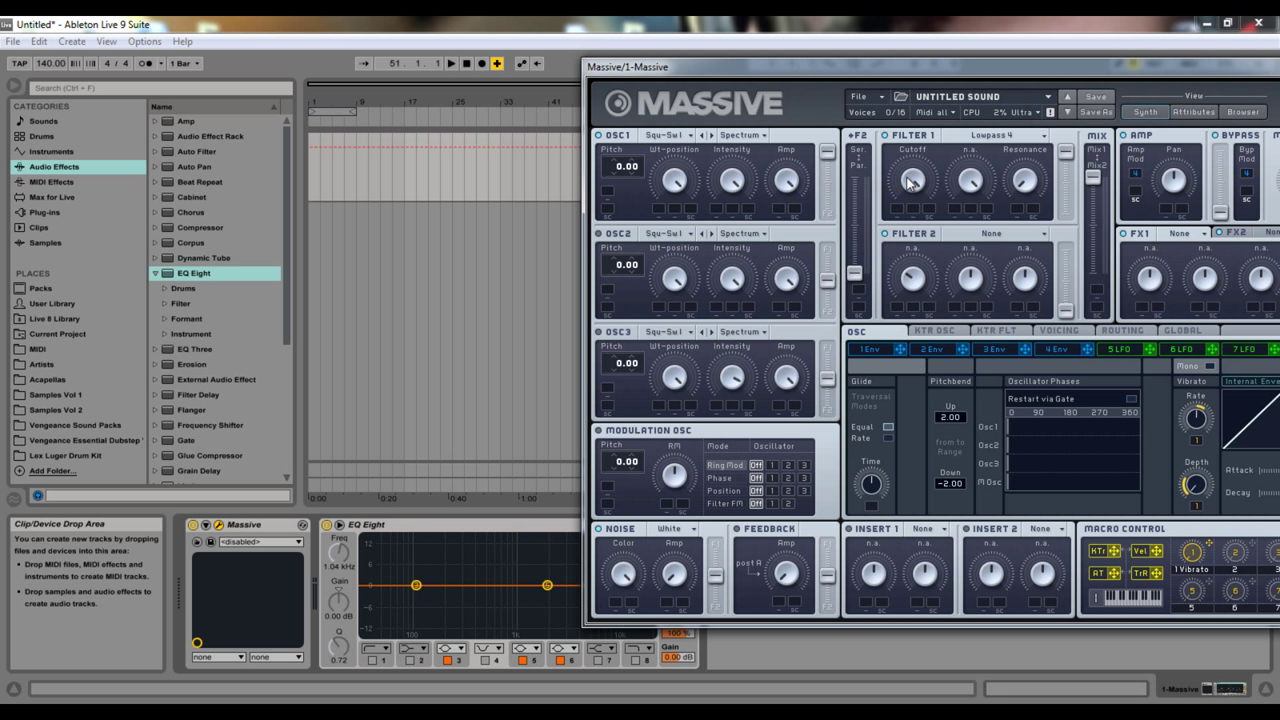
mouse_move(909, 182)
left_mouse_down()
mouse_move(886, 243)
mouse_move(908, 182)
left_mouse_up()
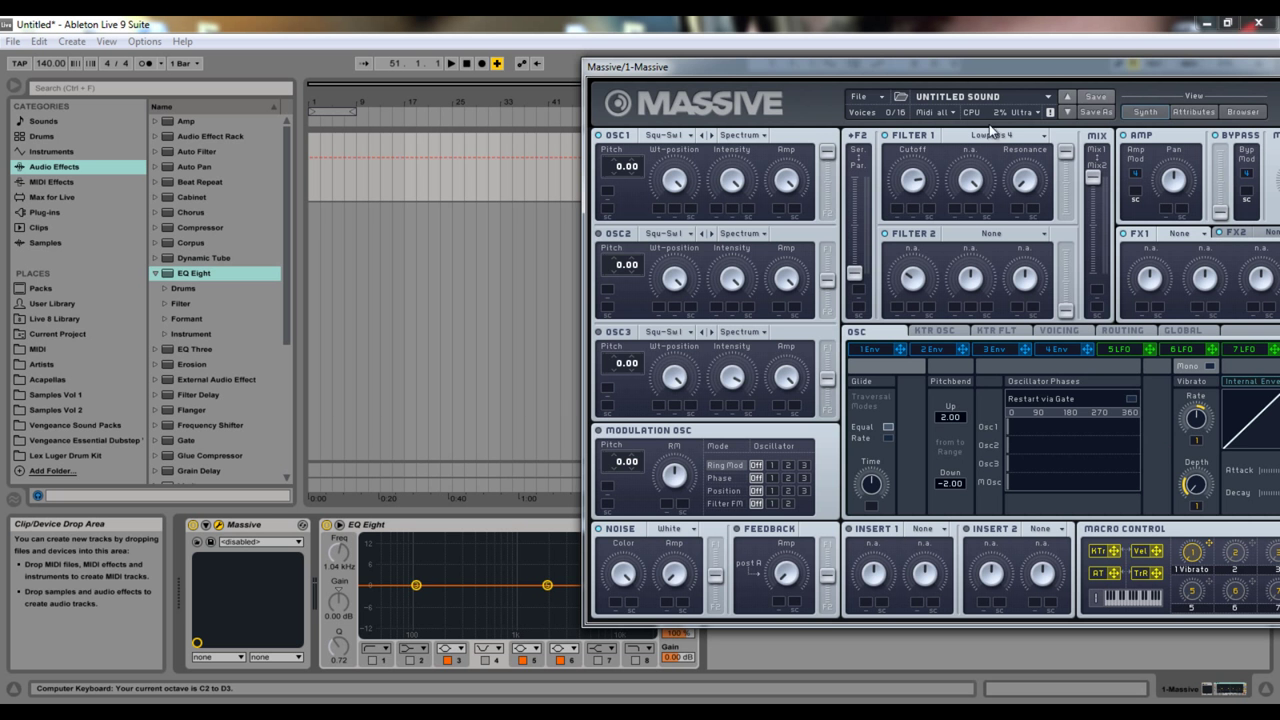
Assign 5 LFO to modulate Filter 1's Cutoff, set the modulation range, and show the LFO's settings
left_click_drag(975, 68, 747, 70)
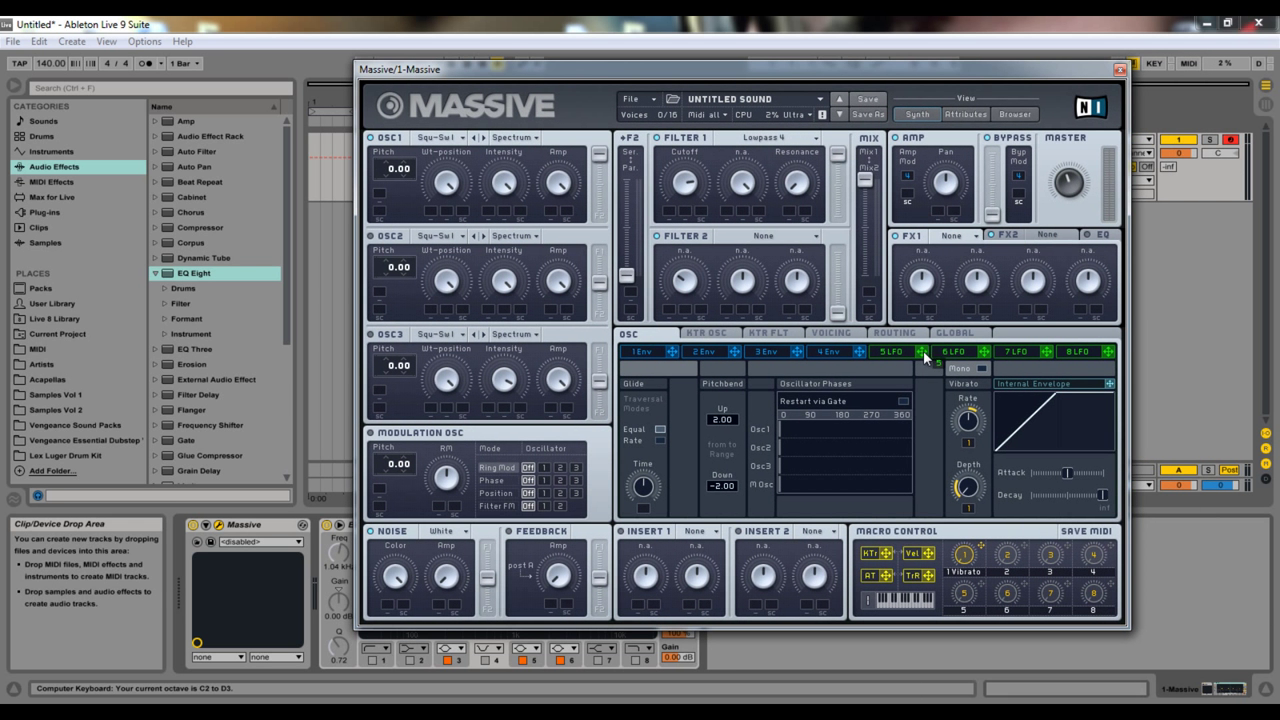
left_click_drag(922, 353, 670, 213)
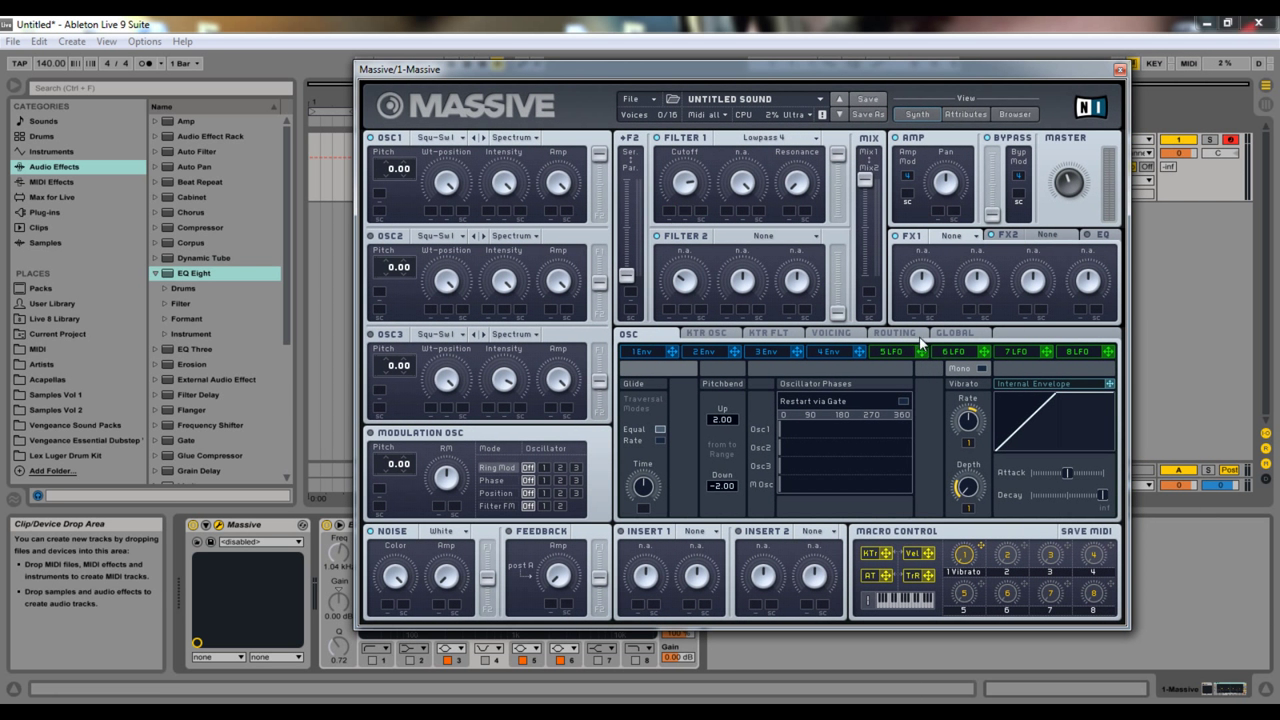
left_click_drag(921, 351, 673, 234)
left_click(882, 349)
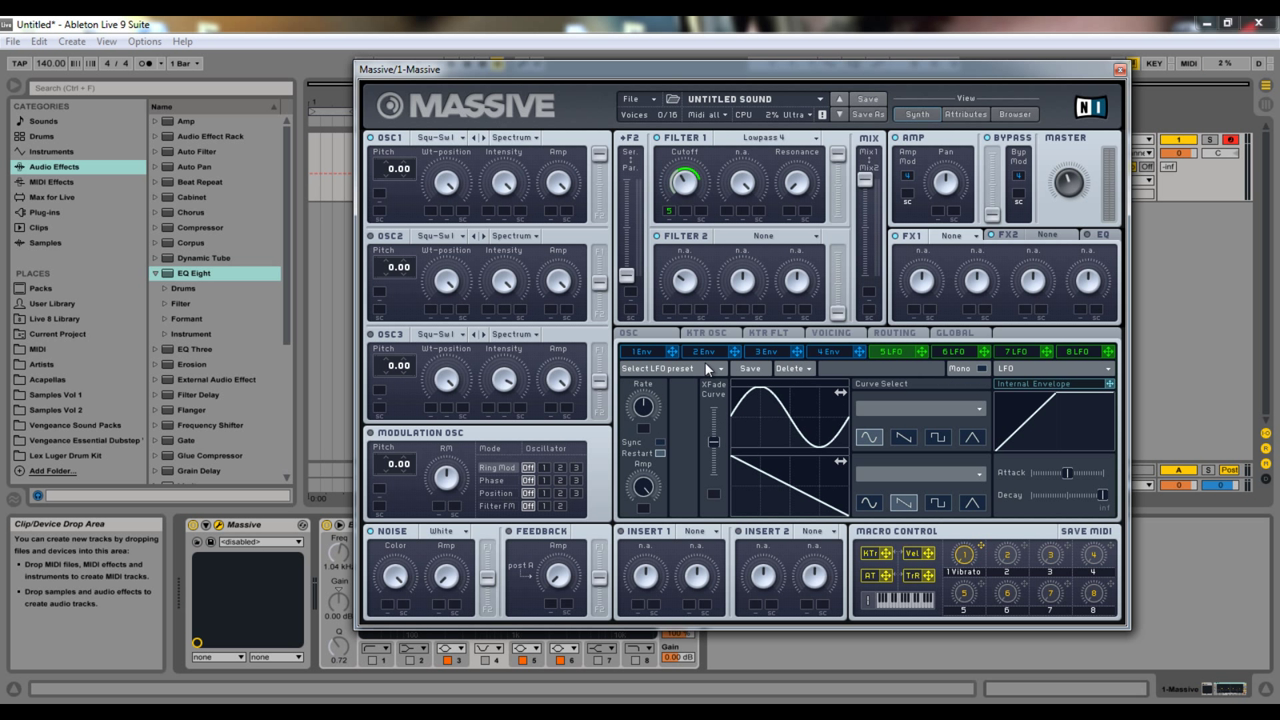
Play notes in the C1 to D2 octave while adjusting 5 LFO's Rate and curve crossfade and Filter 1's Cutoff and Resonance
key("z")
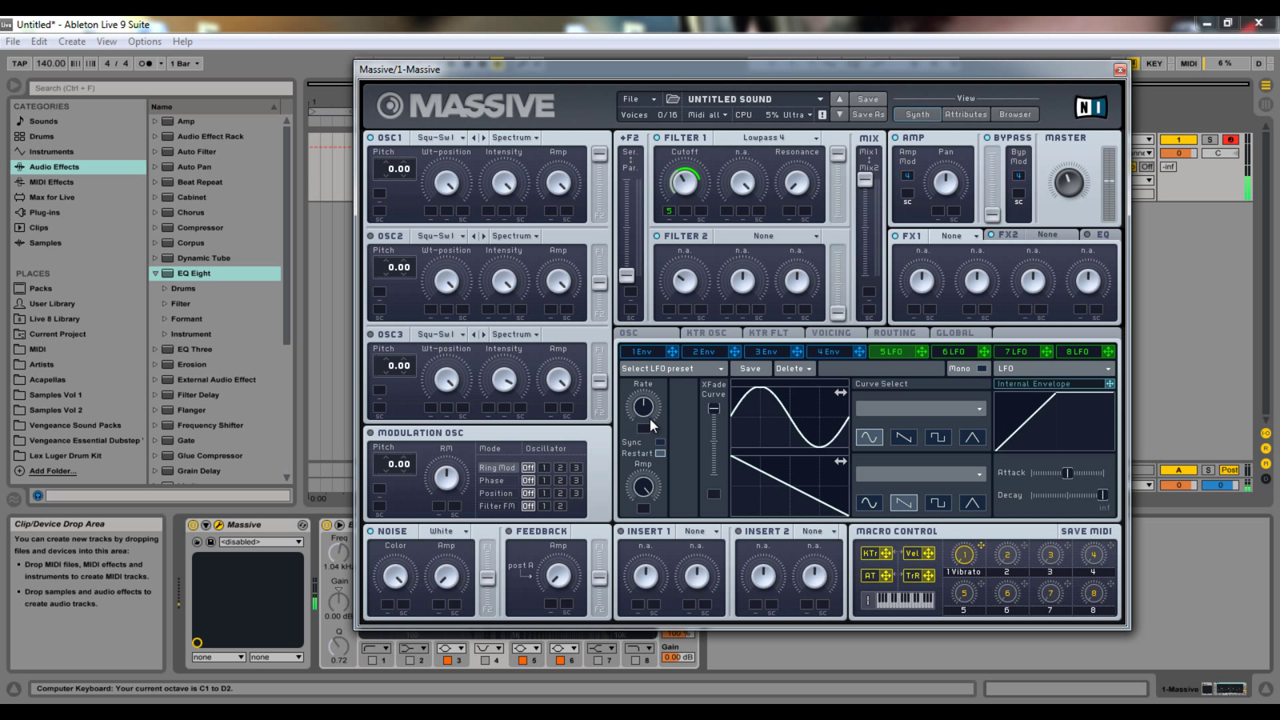
key("z")
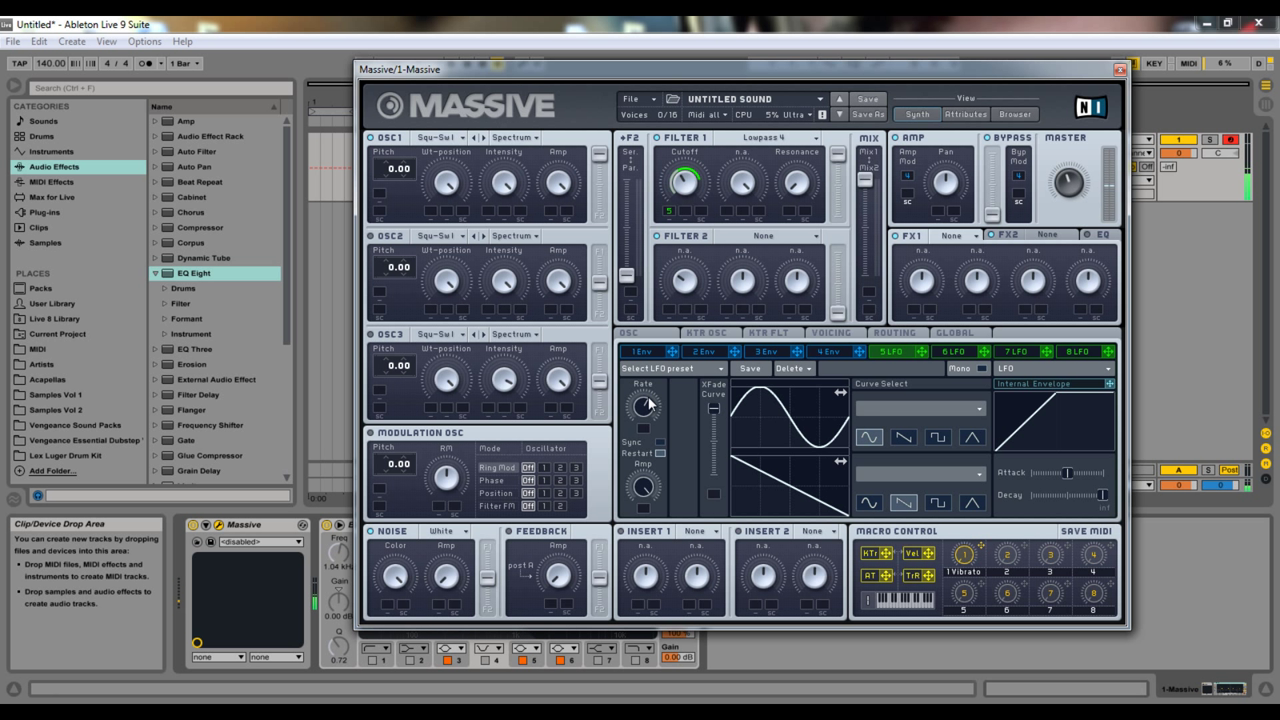
key("a")
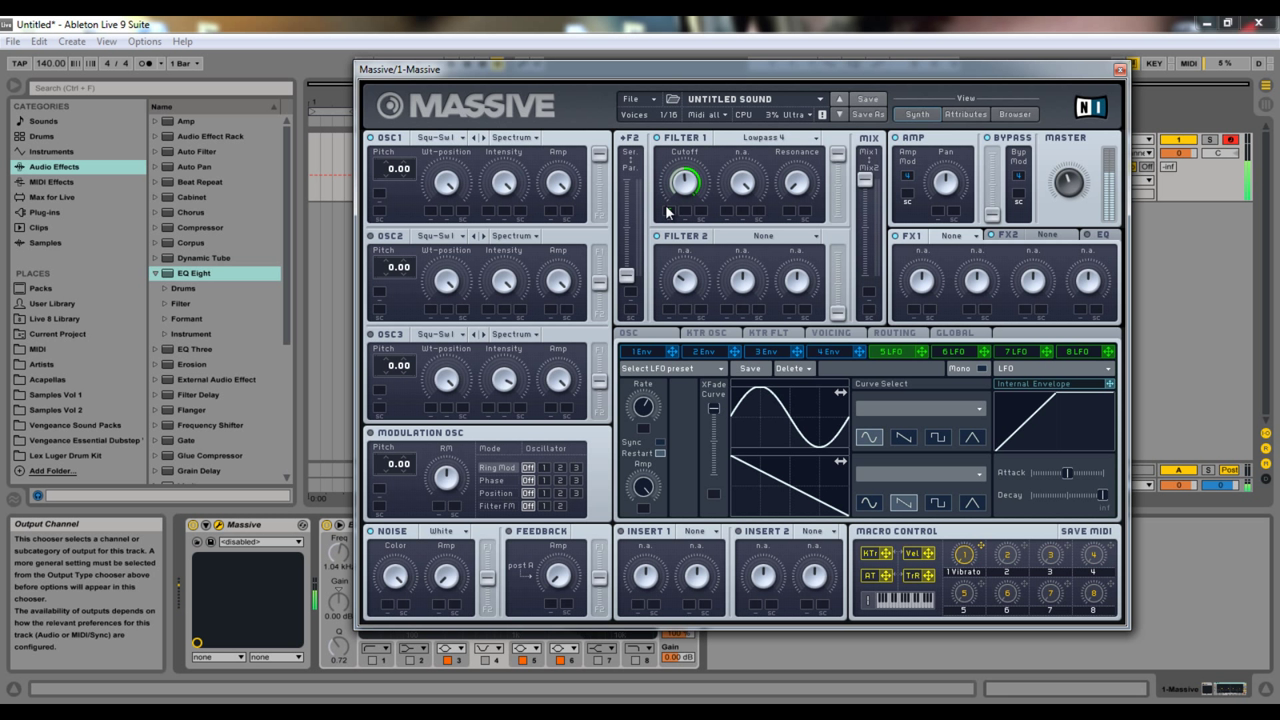
key("z")
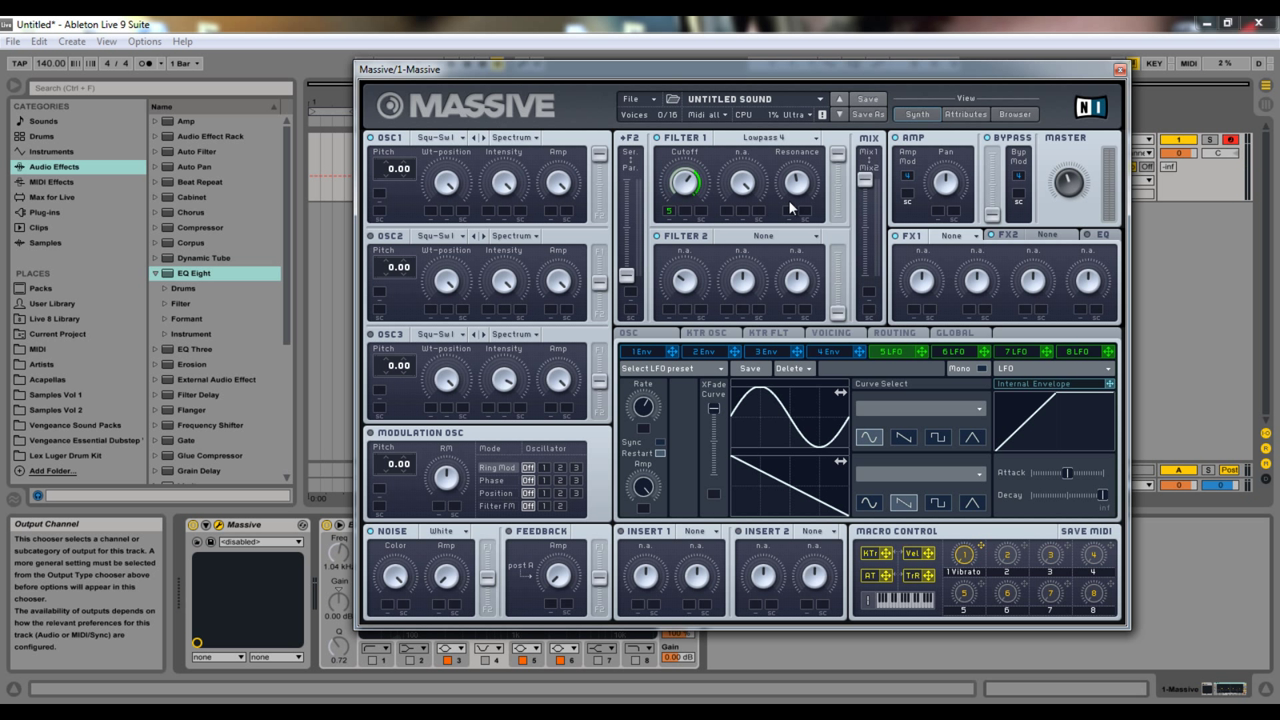
Remove the 5 LFO modulation from Filter 1's Cutoff, and sweep the Cutoff with the filter set to Highpass 4
right_click(668, 211)
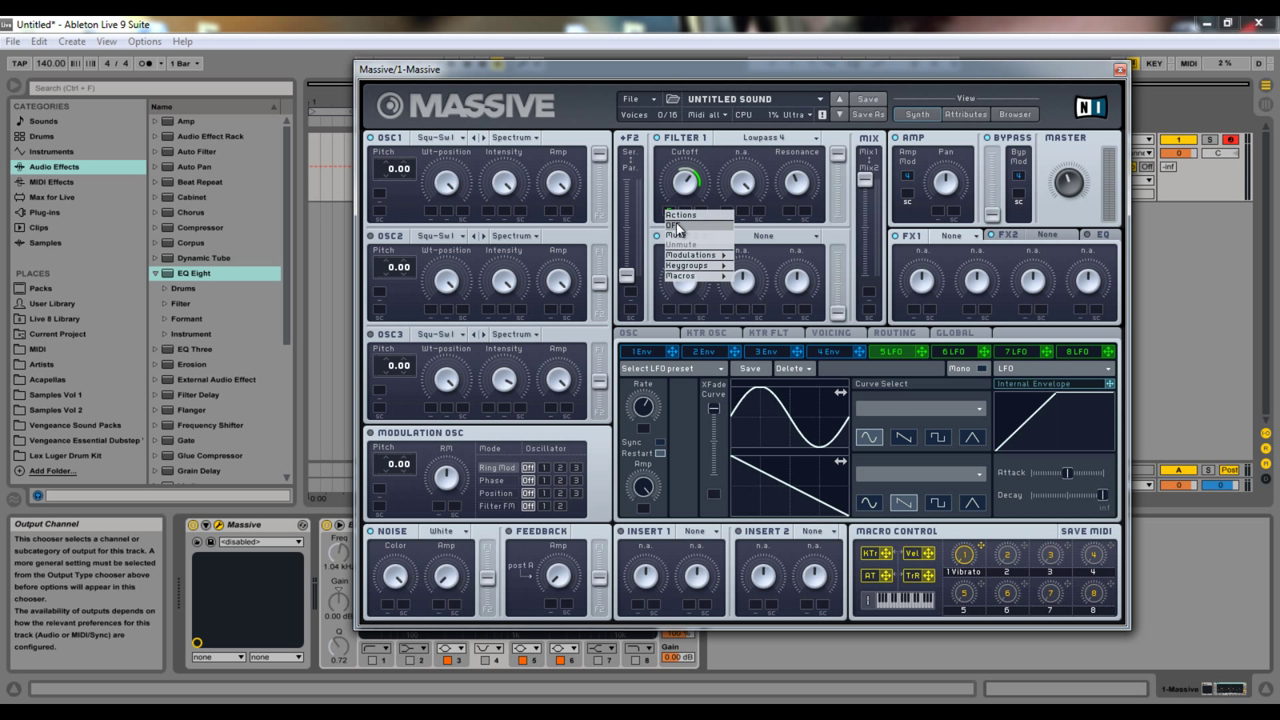
left_click(677, 225)
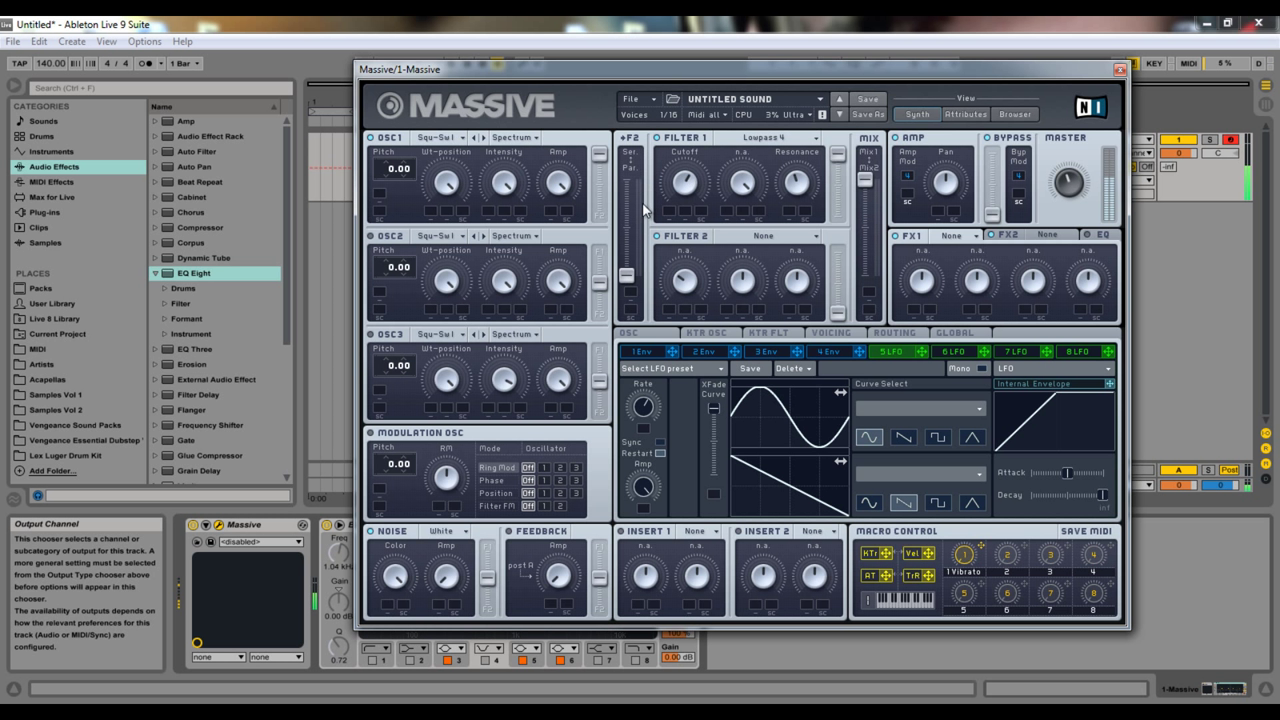
left_click(757, 136)
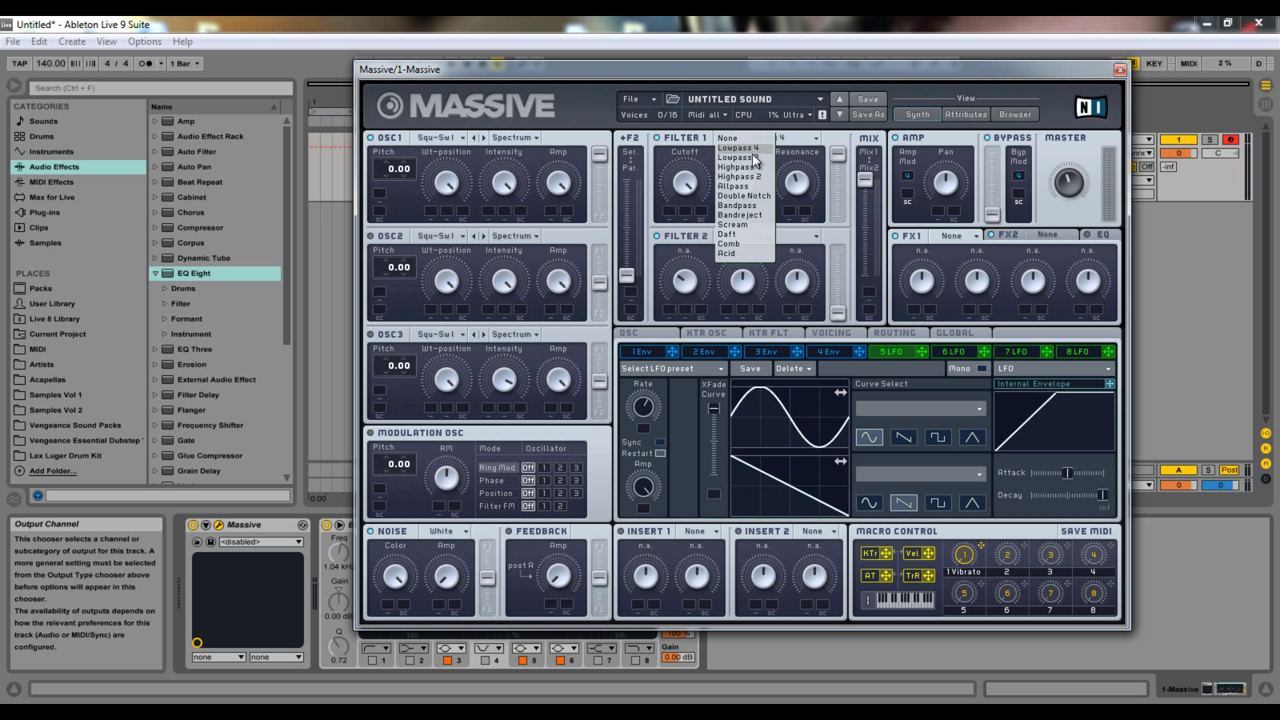
left_click(752, 166)
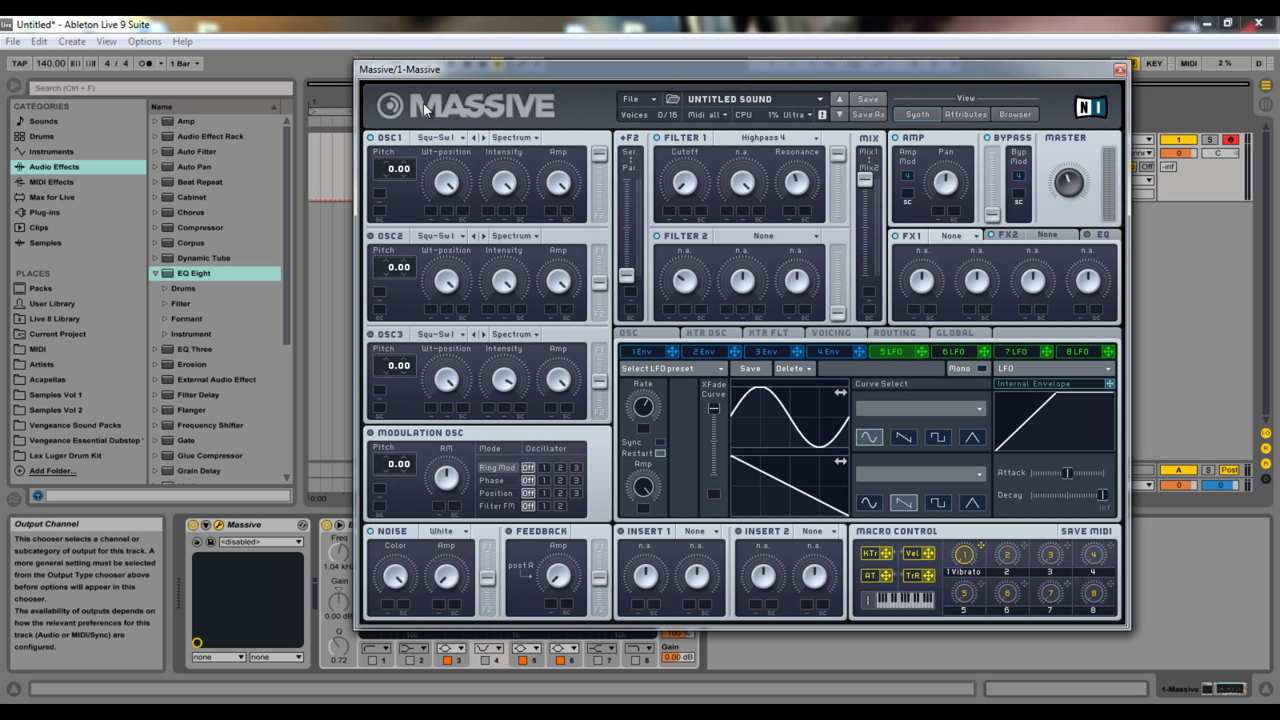
left_click_drag(682, 185, 679, 154)
Set Filter 1 to Double Notch with a low Resonance, and sweep the Cutoff while playing notes
left_click(786, 139)
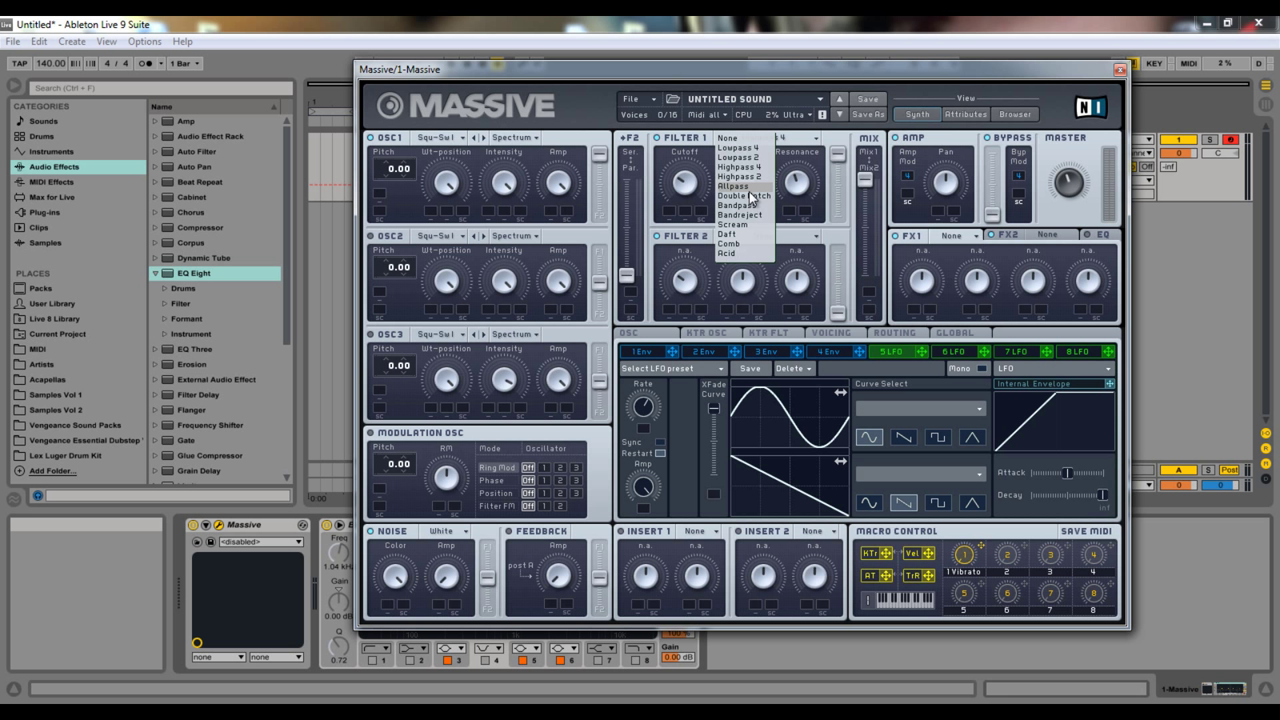
left_click(750, 197)
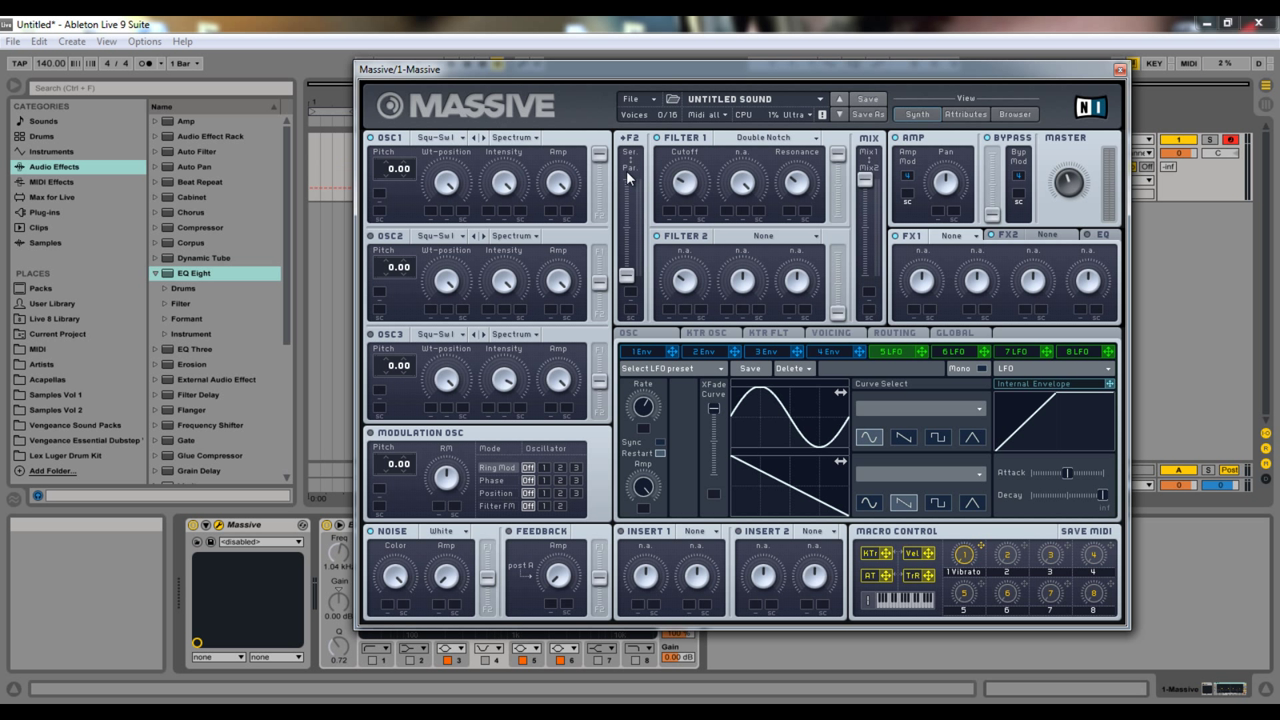
left_click(757, 141)
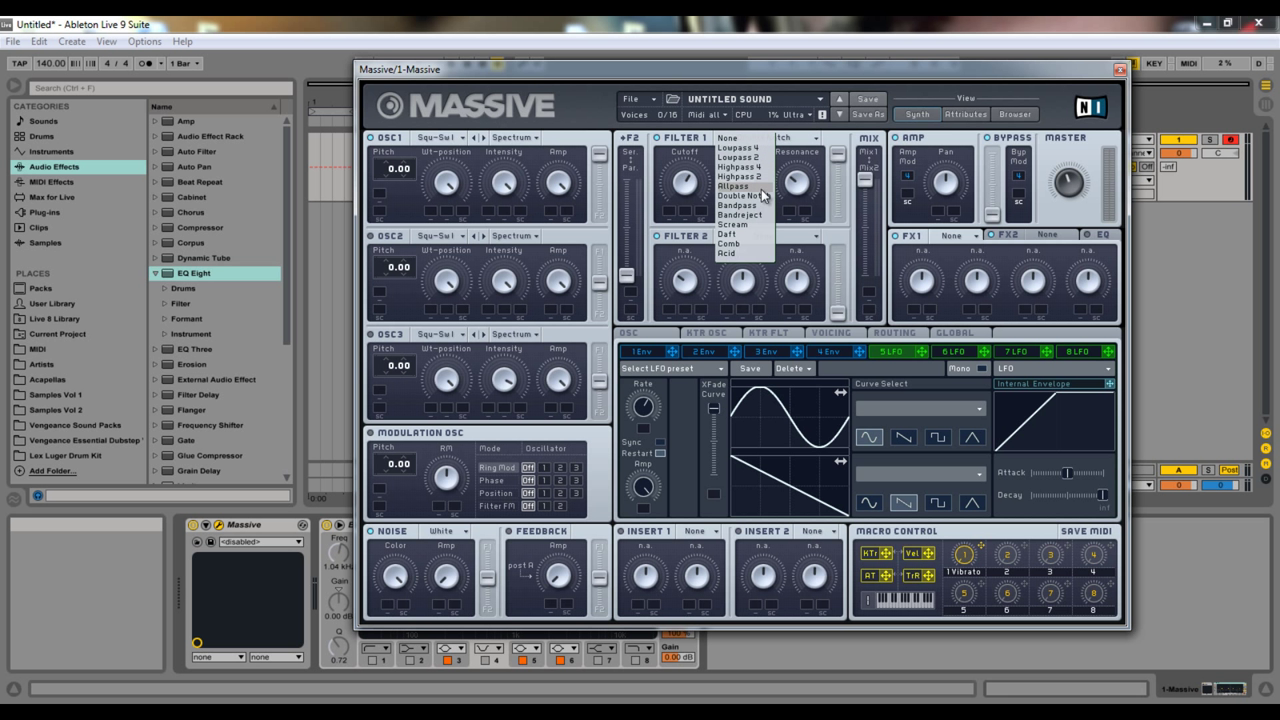
left_click(688, 185)
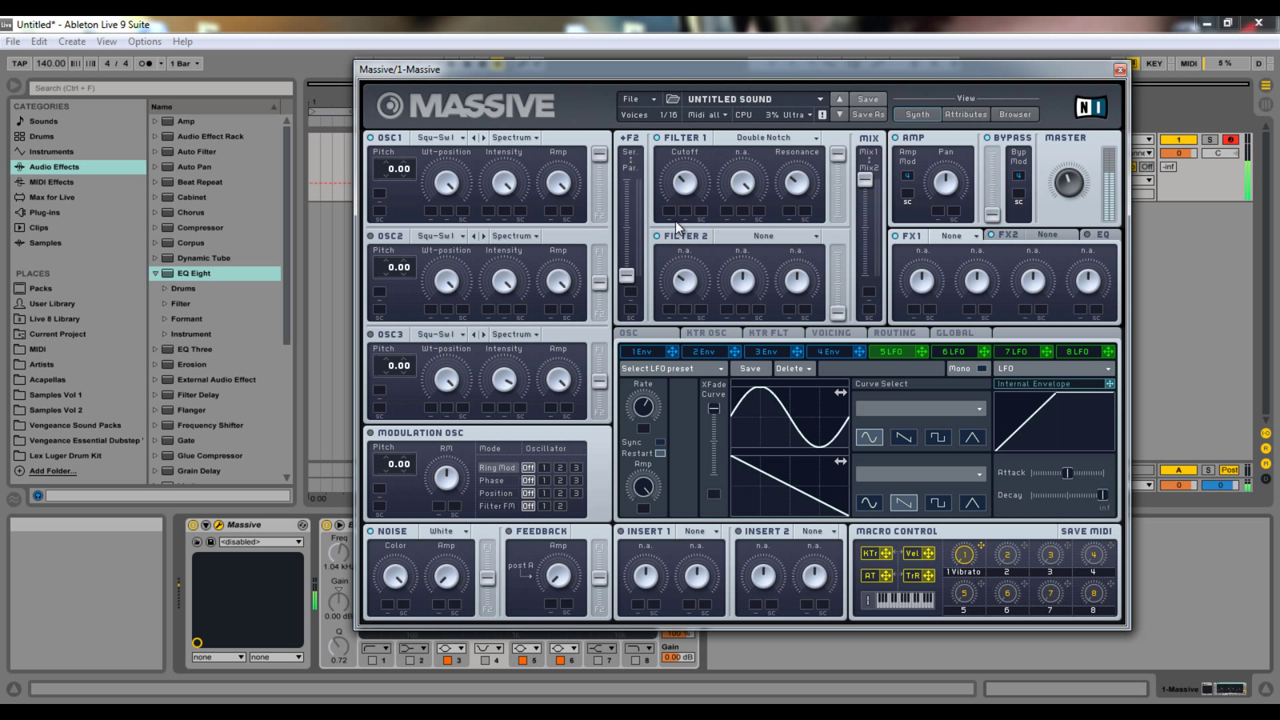
Play notes while sweeping the Cutoff with Filter 1 set to Bandpass, and repeat with Bandreject and a reduced Bandwidth
left_click(762, 137)
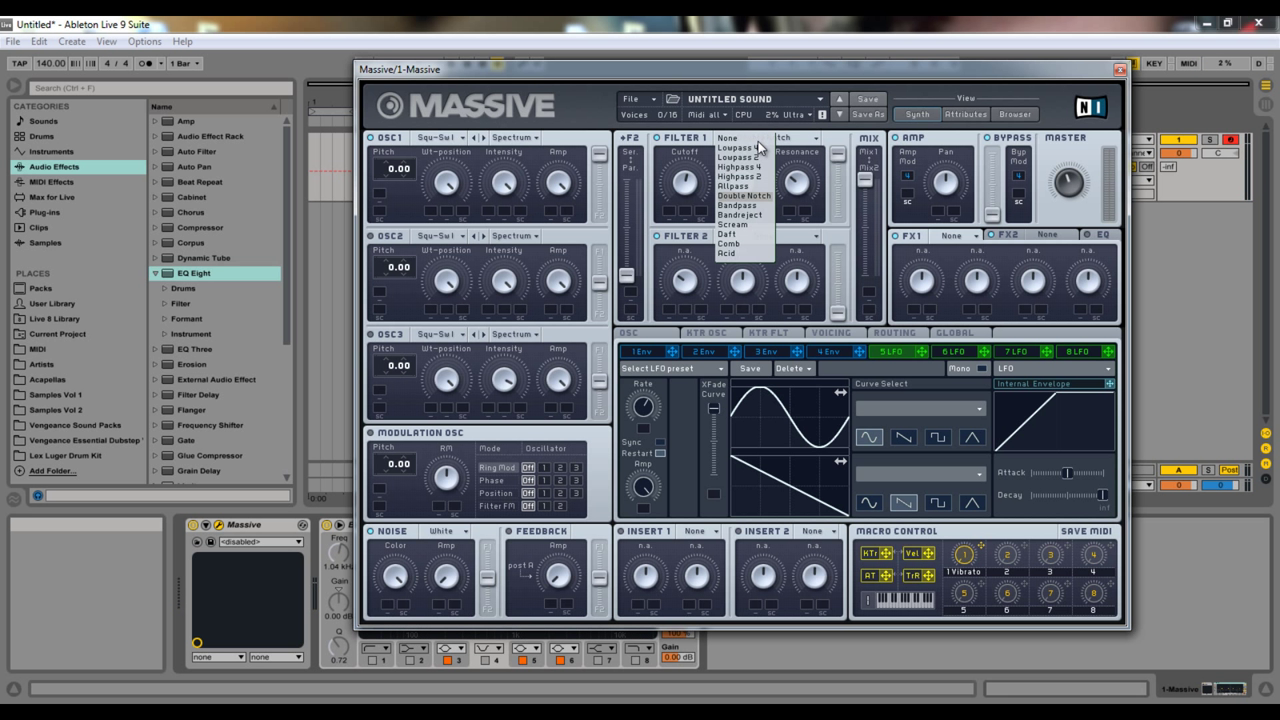
left_click(737, 206)
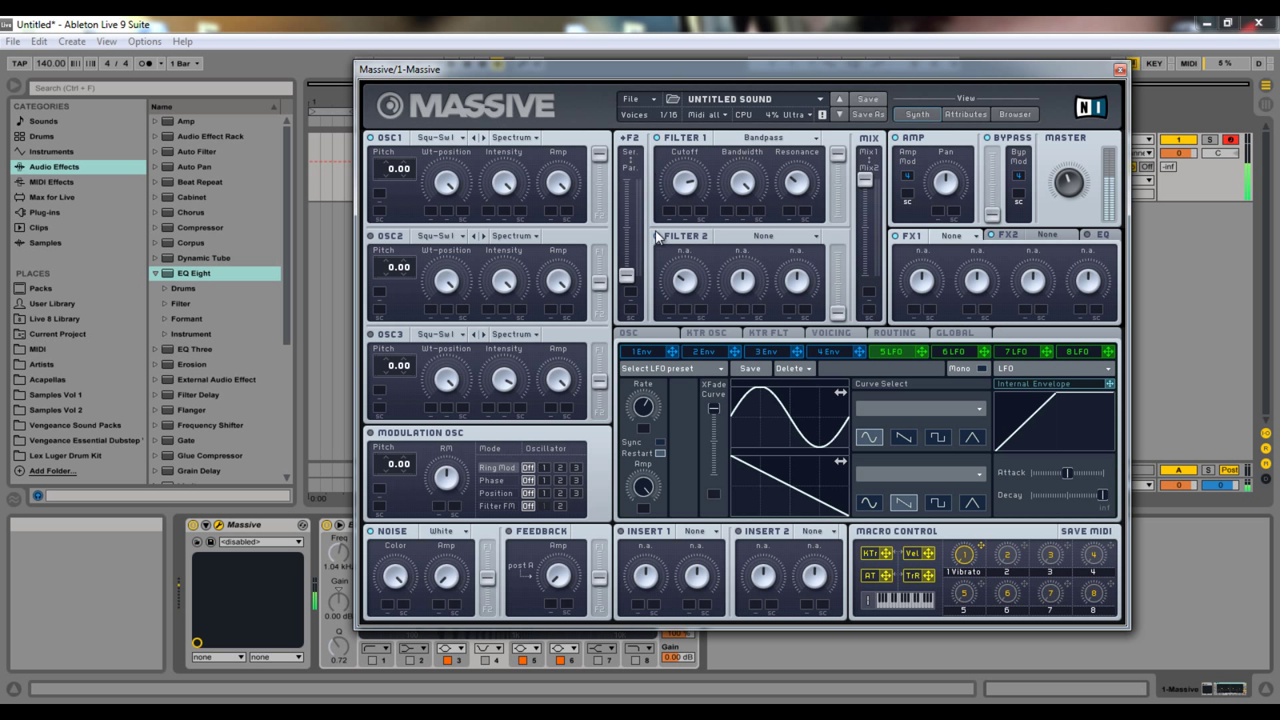
left_click(760, 138)
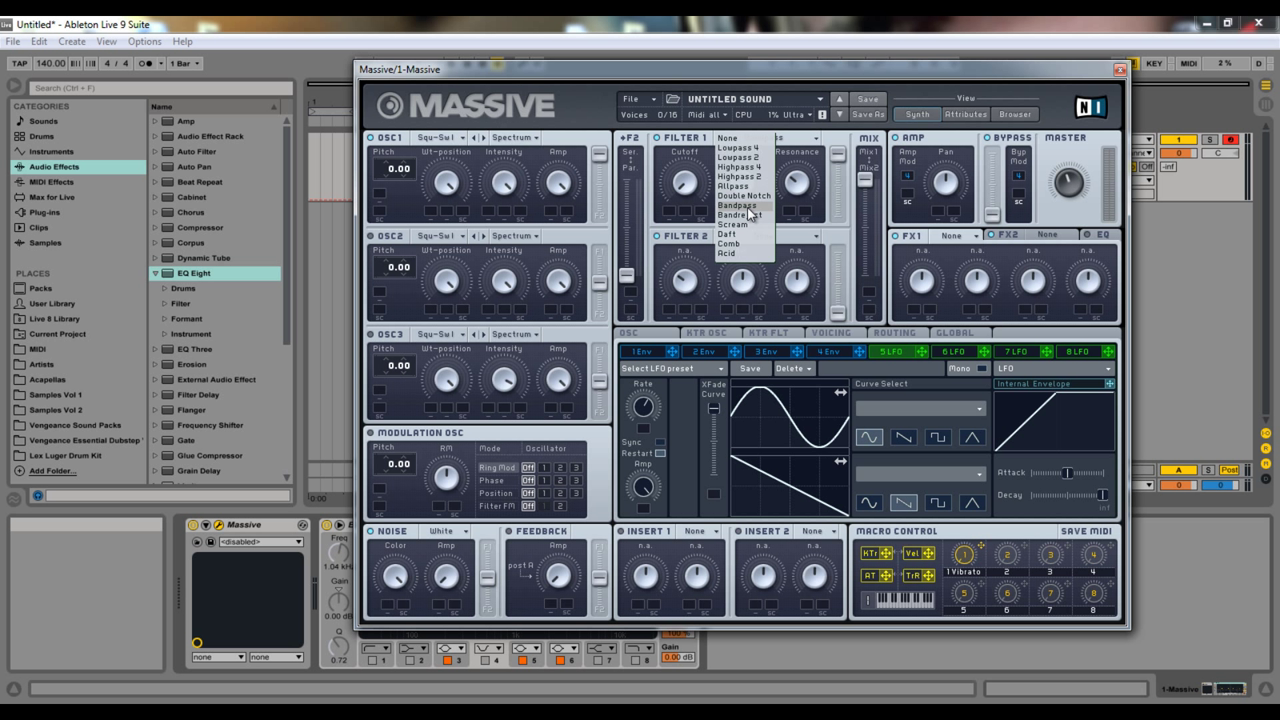
left_click(751, 219)
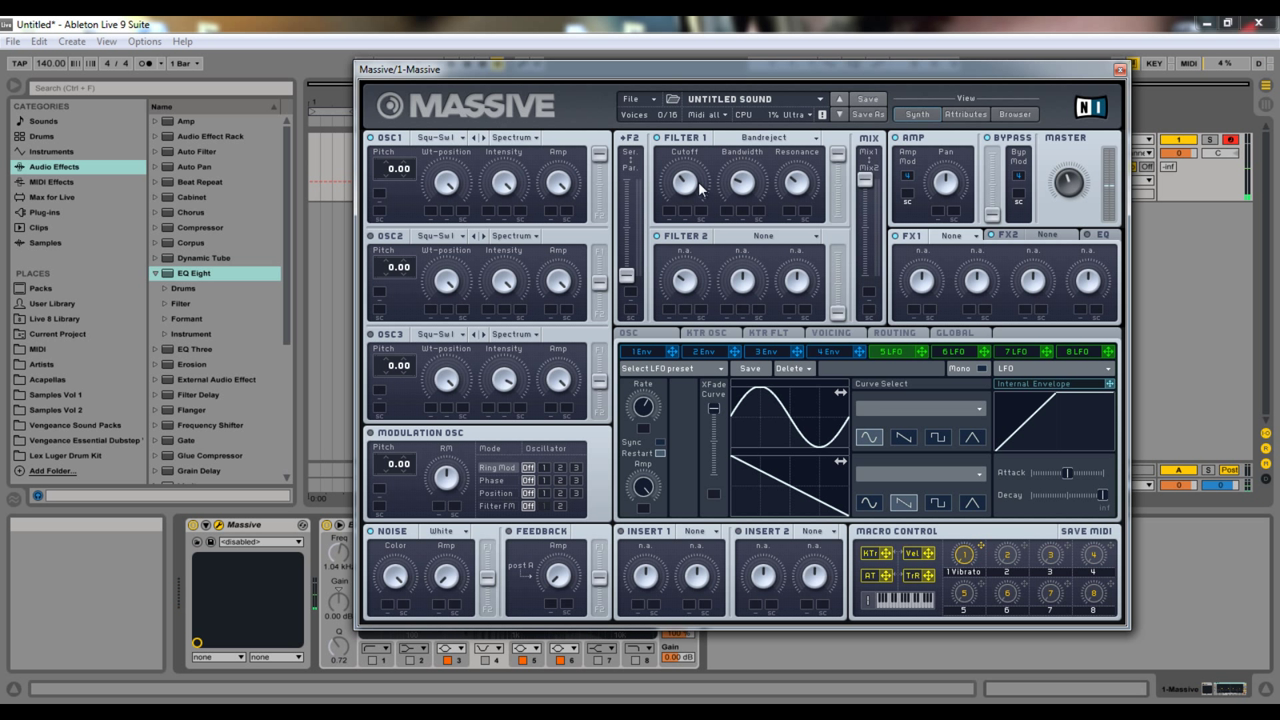
Set Filter 1 to Scream, with the Scream control at its midpoint and a raised Resonance
left_click(769, 139)
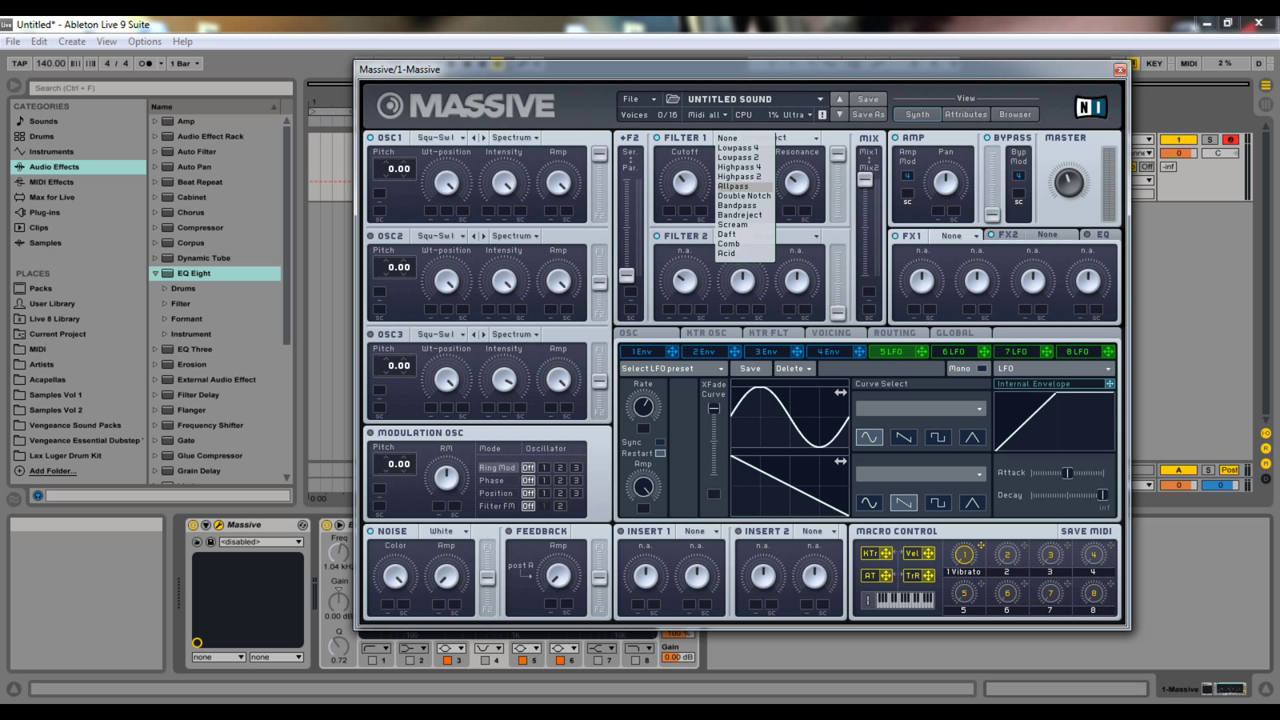
left_click(1136, 228)
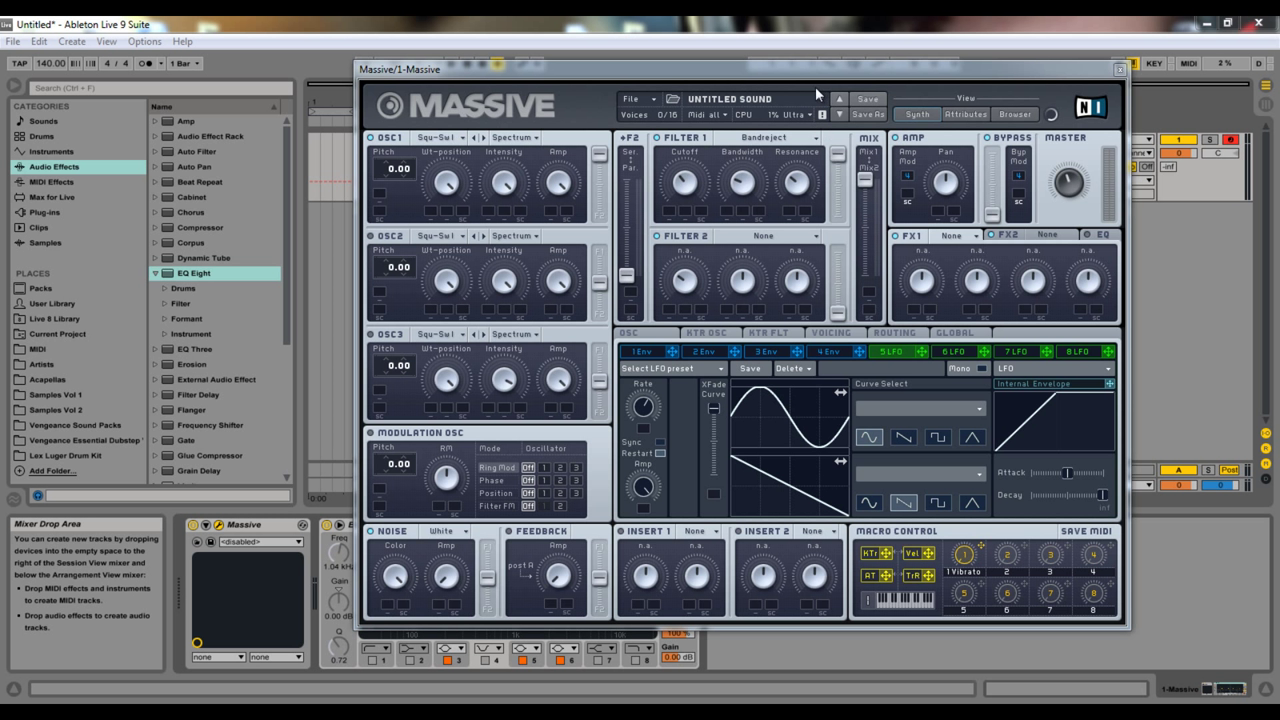
left_click(770, 139)
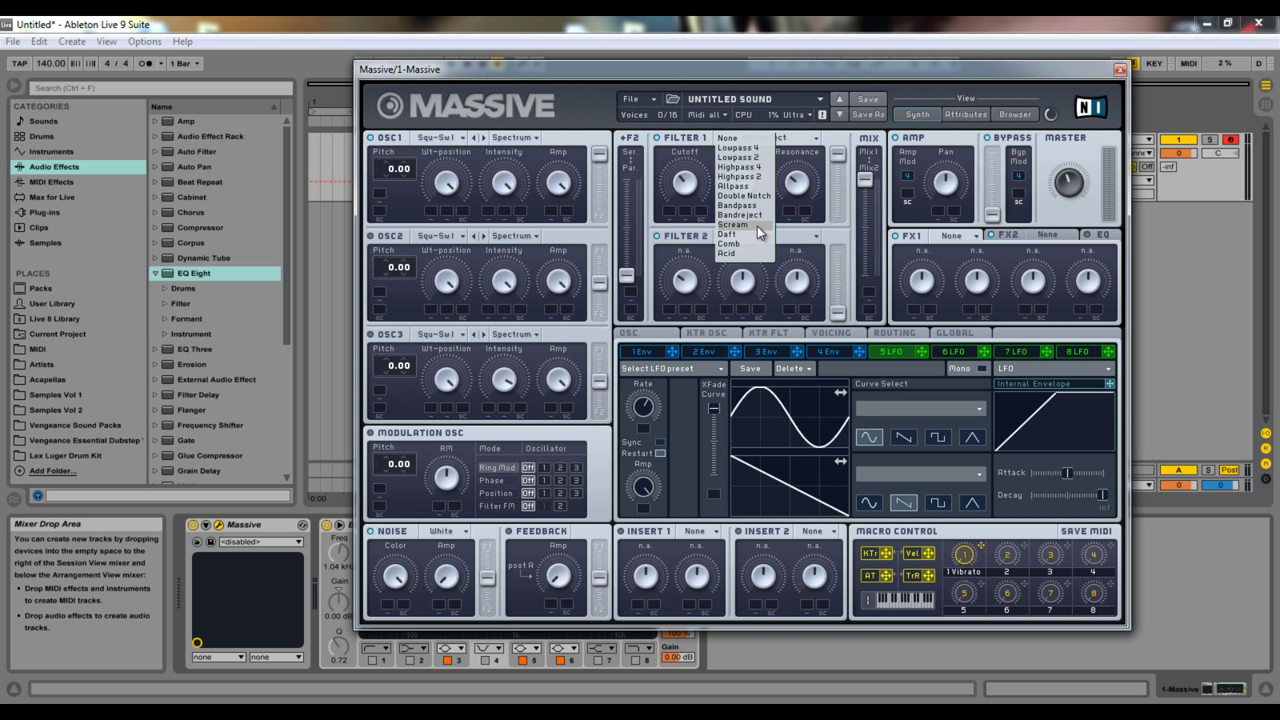
left_click(757, 226)
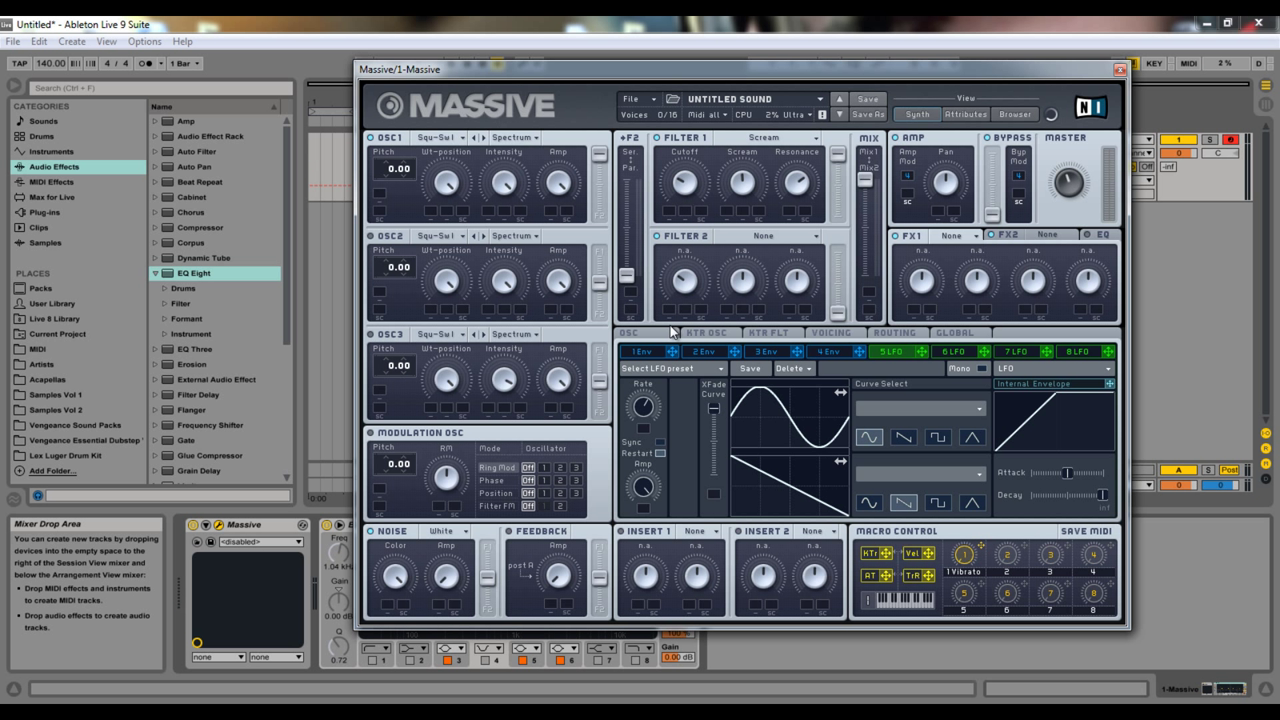
Modulate Filter 1's Cutoff upward with 1 Env, and show that envelope's settings
left_click_drag(672, 353, 671, 212)
left_click_drag(671, 212, 674, 142)
left_click(640, 352)
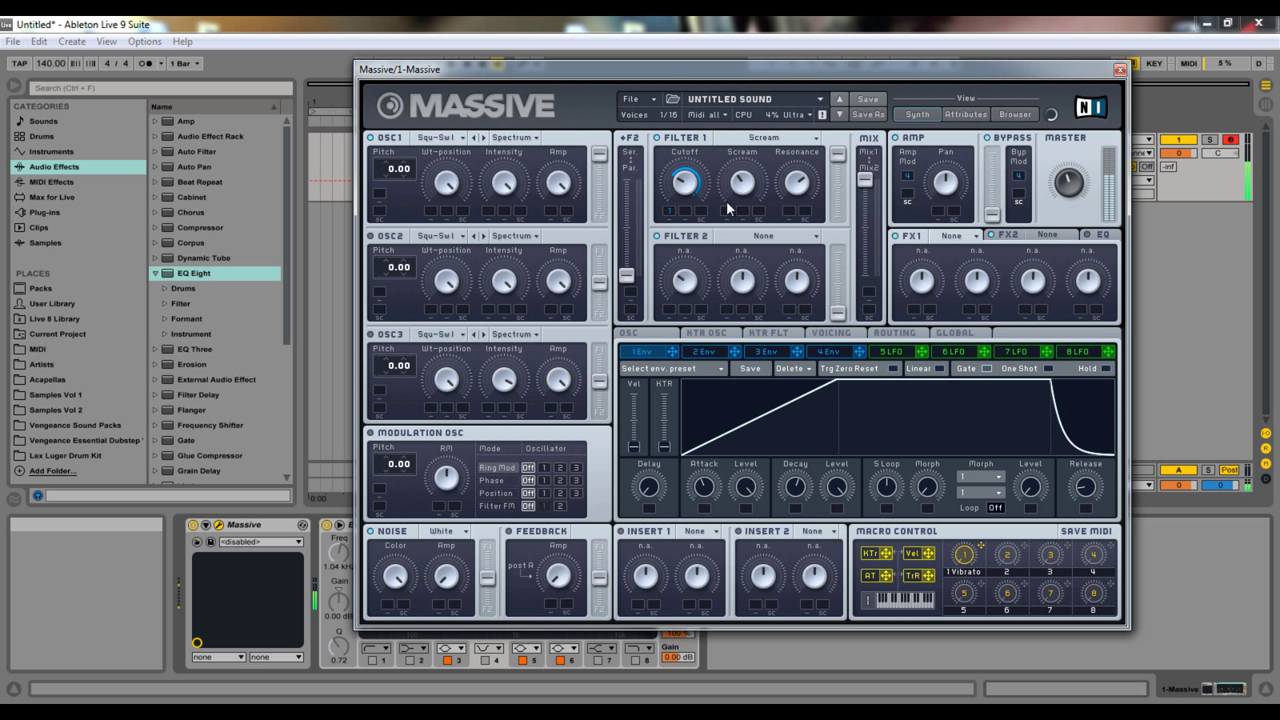
Set Filter 1 to Comb and remove the 1 Env modulation from its Pitch
left_click(734, 138)
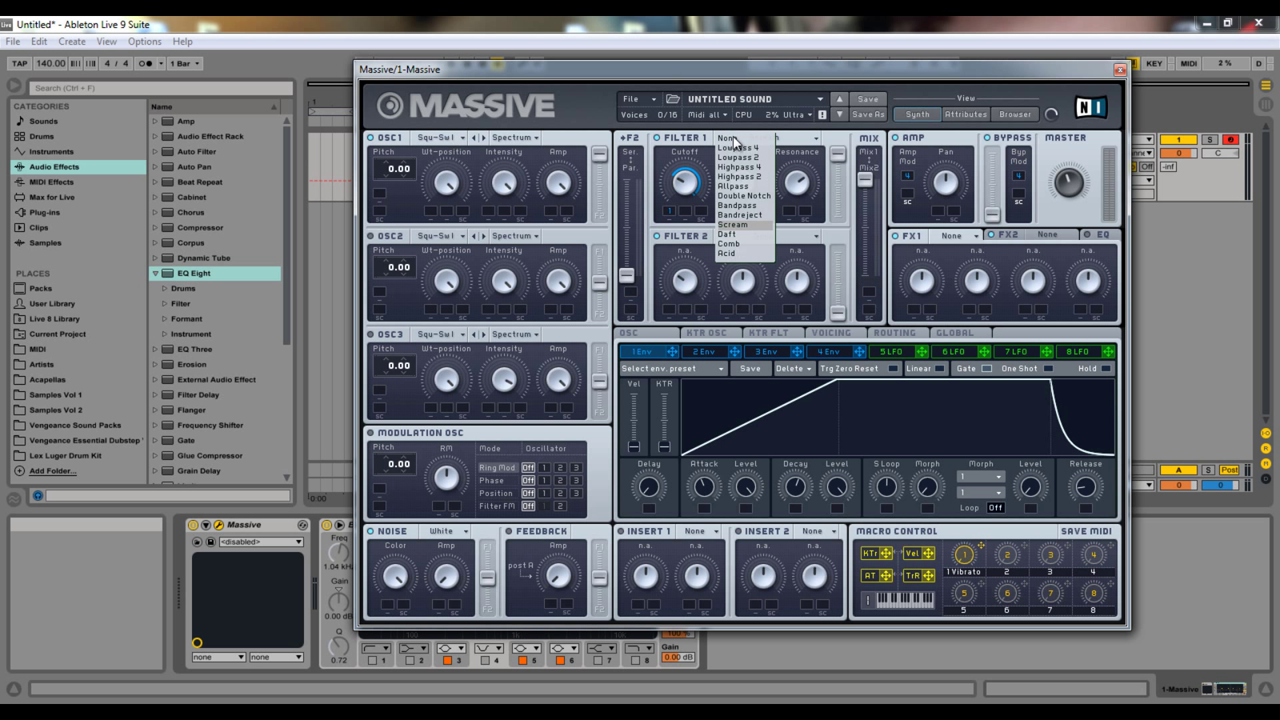
left_click(738, 243)
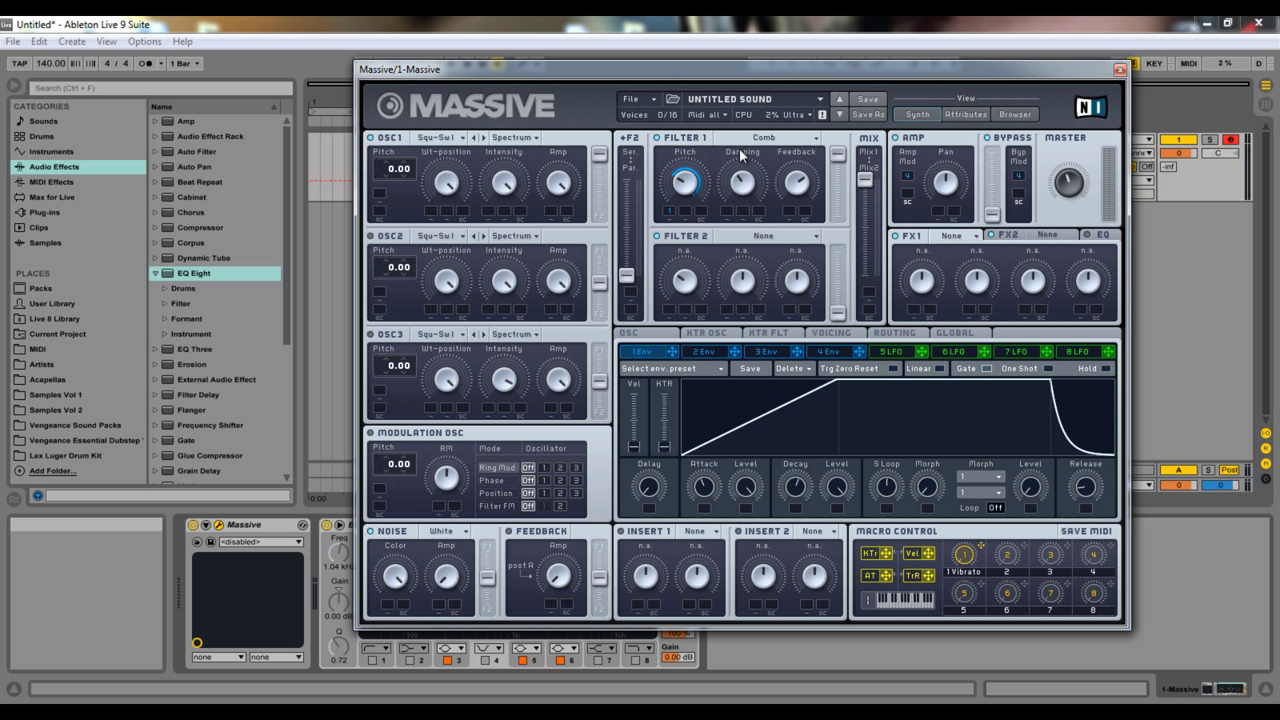
right_click(667, 212)
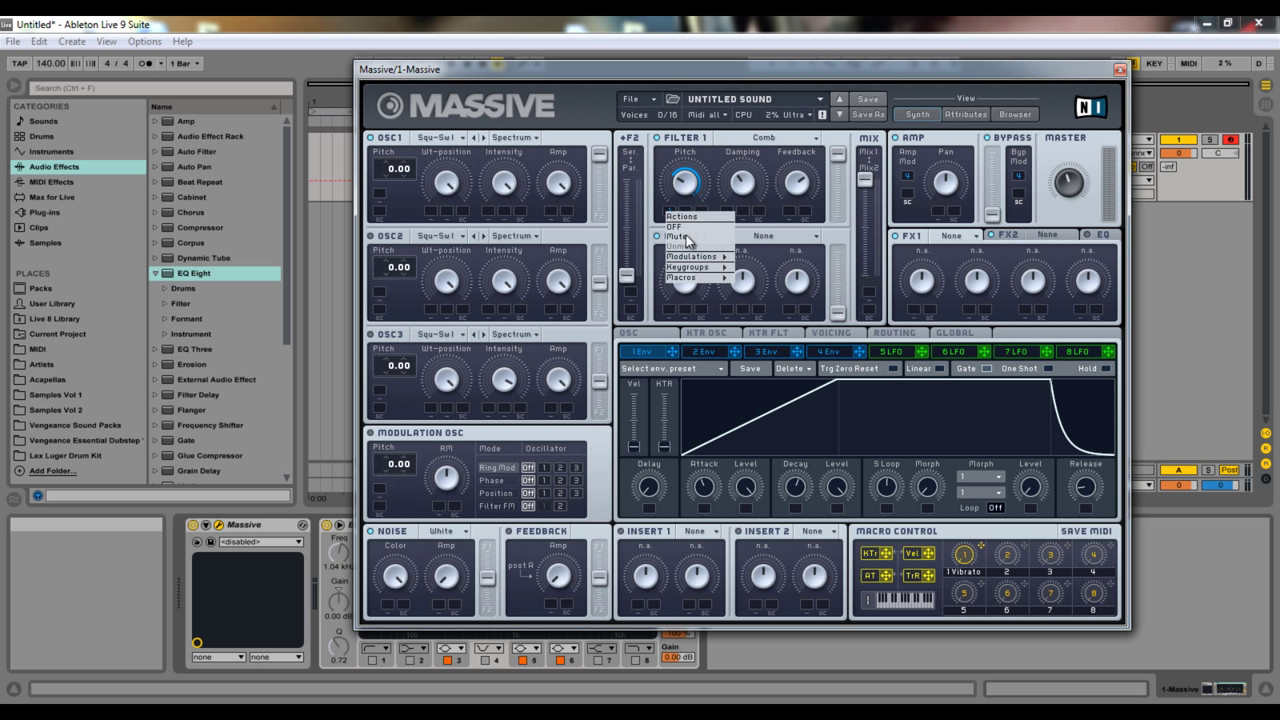
left_click(688, 237)
right_click(671, 215)
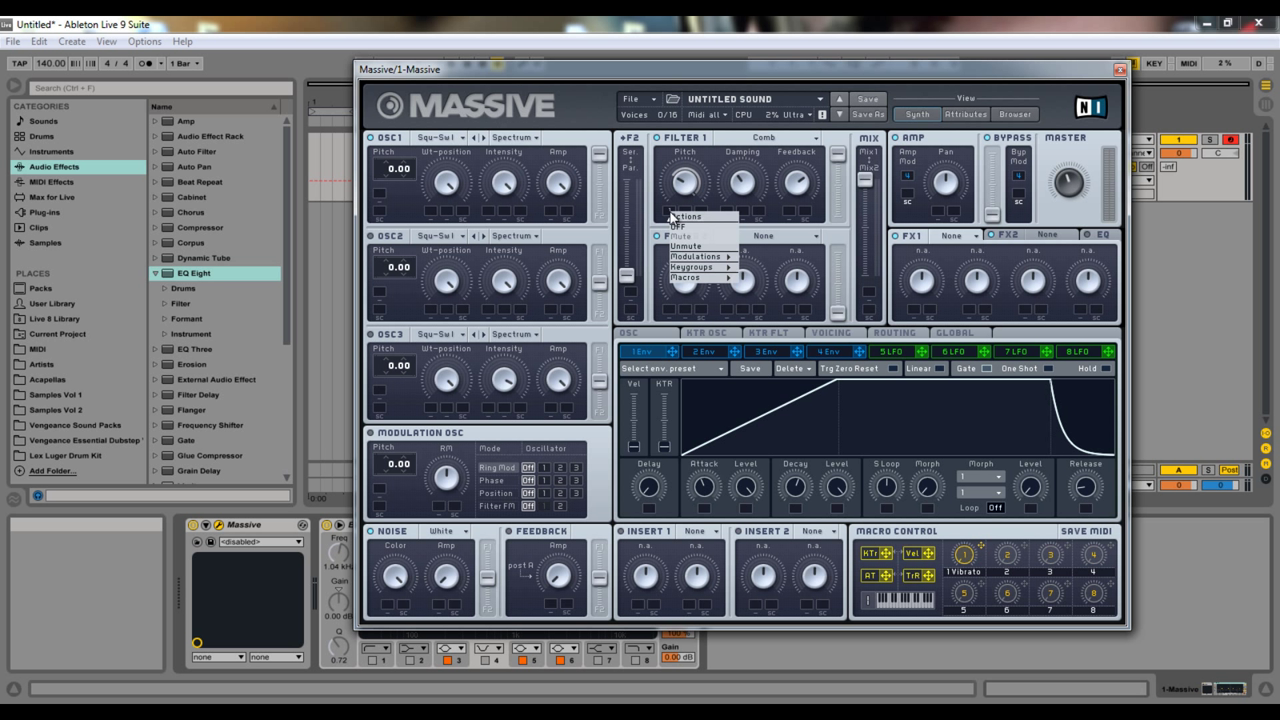
left_click(684, 226)
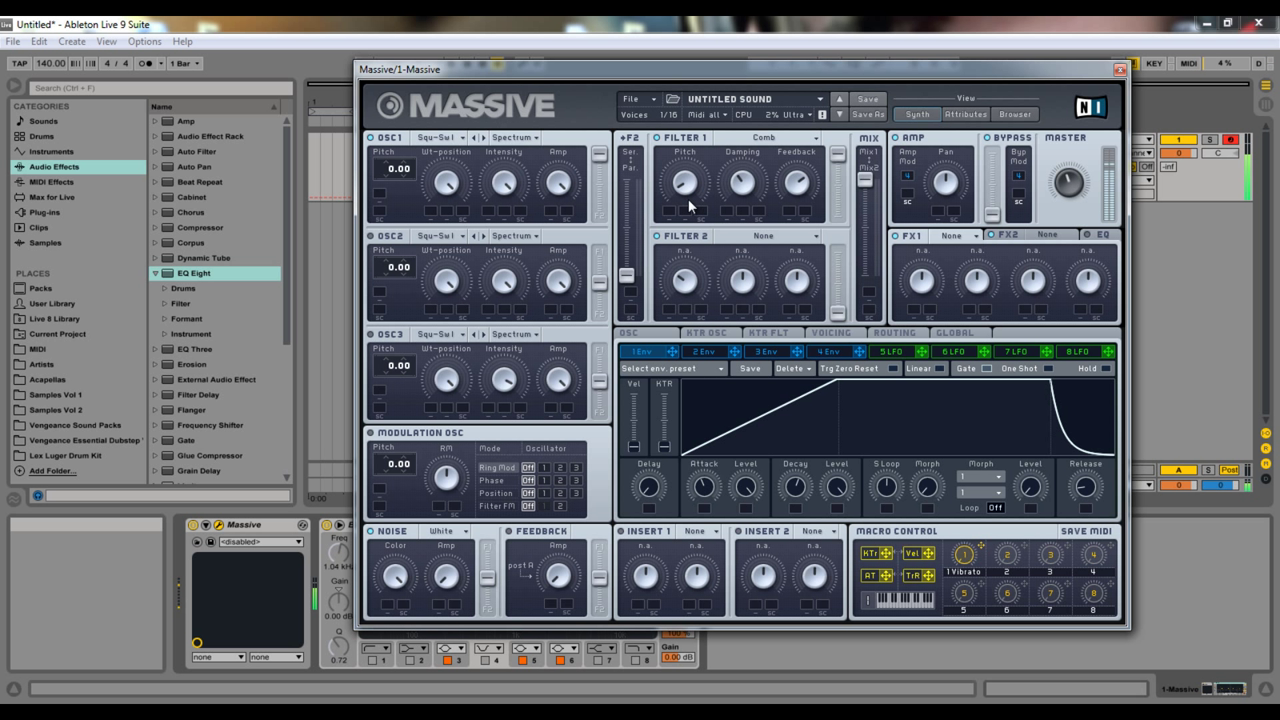
Switch OSC1 to the Plysaw I wavetable, and sweep the Comb filter's Pitch and Feedback while playing notes in the C0 to D1 octave
left_click(484, 138)
left_click(484, 141)
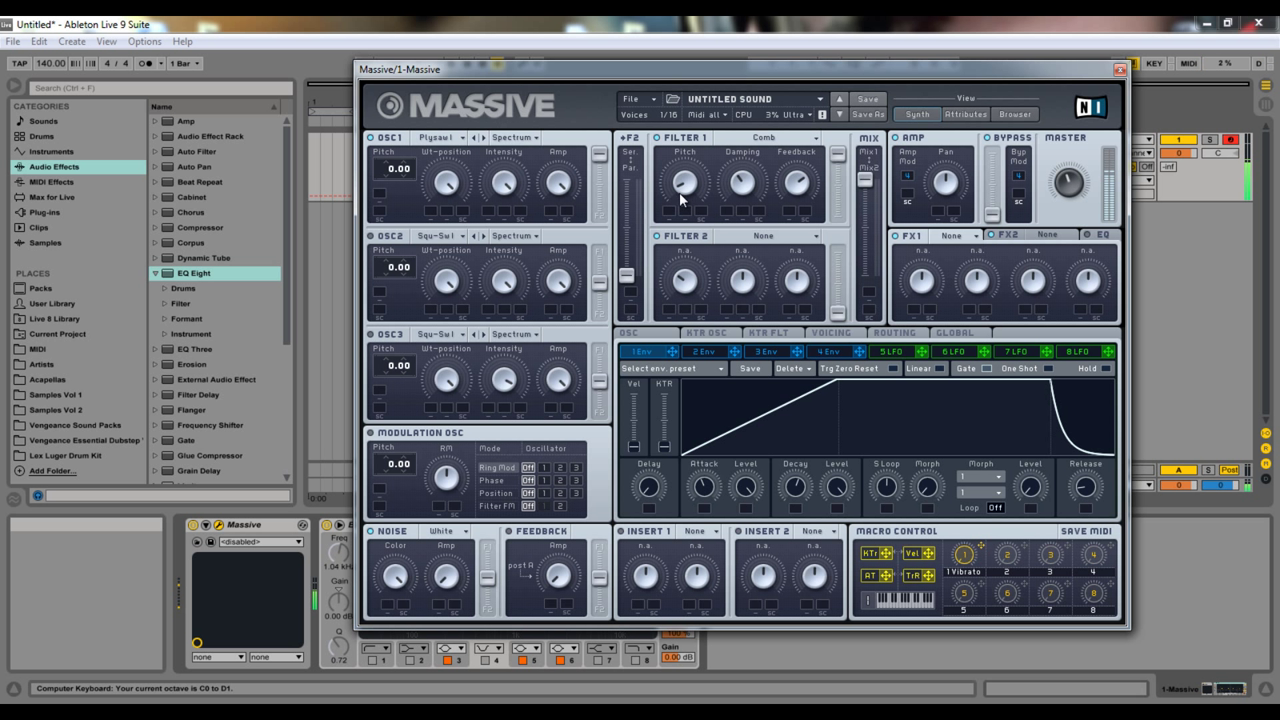
left_click_drag(680, 191, 679, 170)
left_click_drag(797, 182, 786, 129)
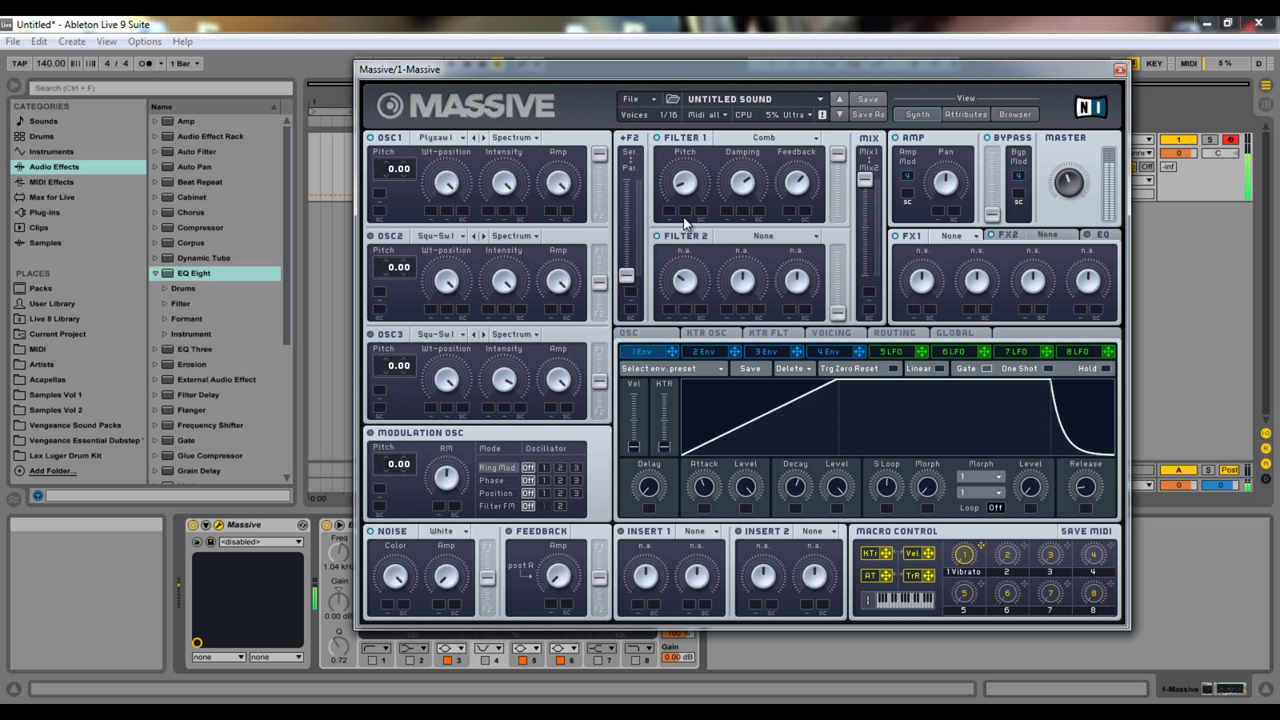
key("z")
key("z")
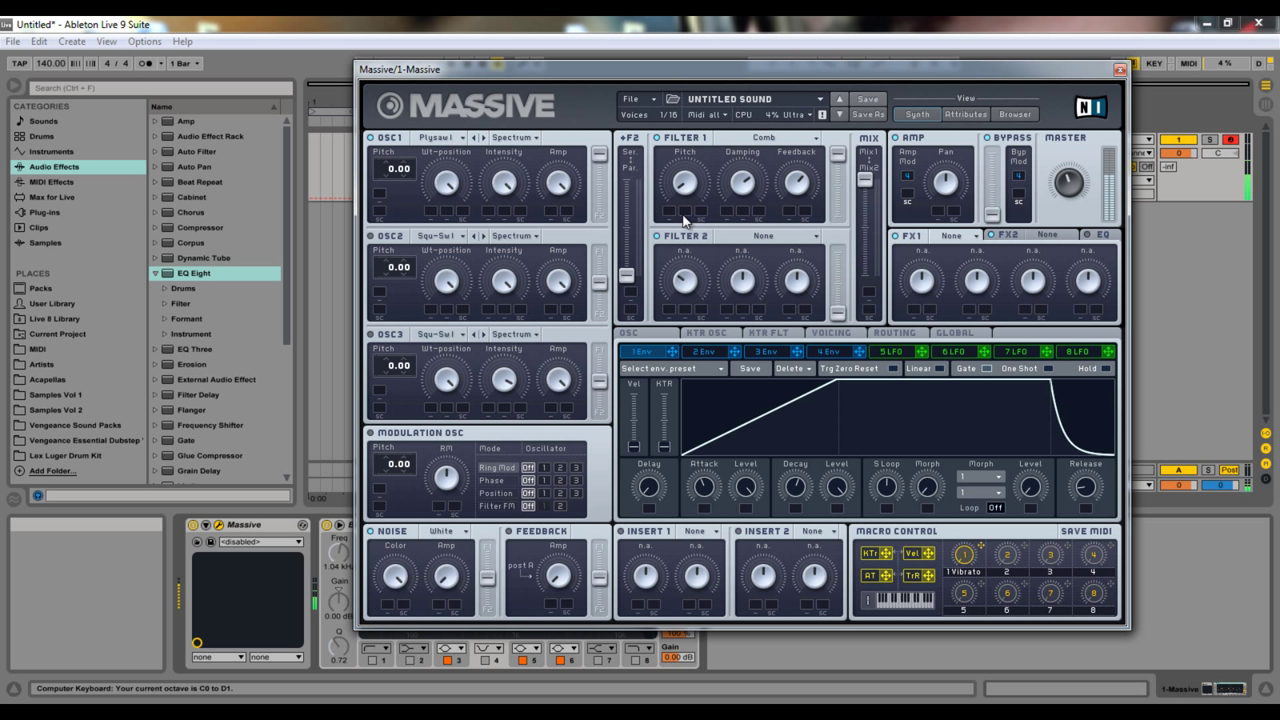
left_click_drag(684, 195, 682, 200)
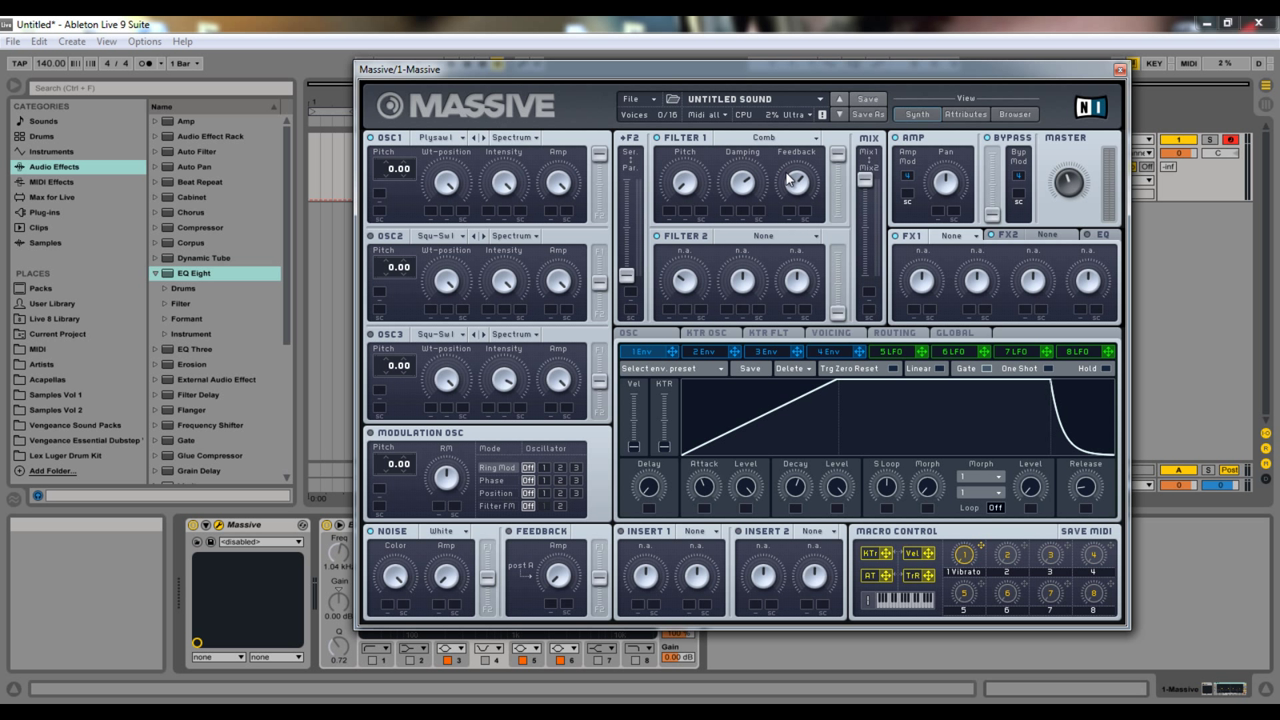
Reset Massive to a new sound
left_click(781, 142)
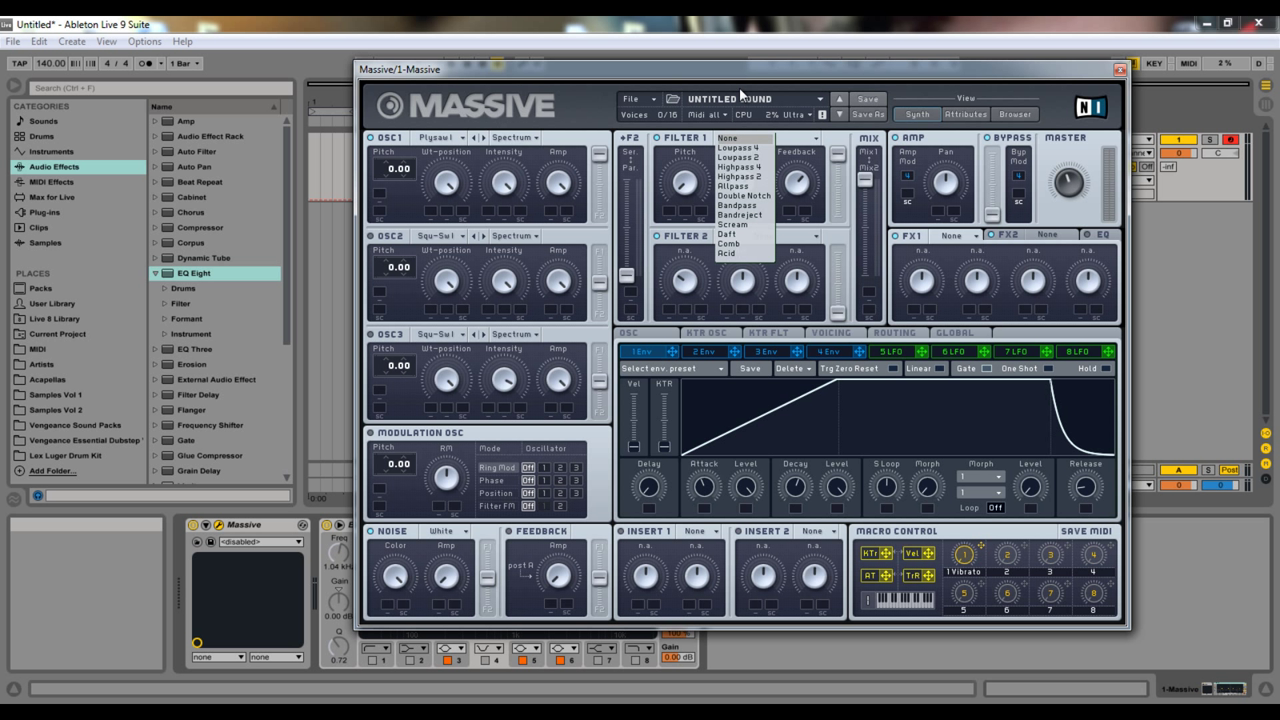
left_click(729, 243)
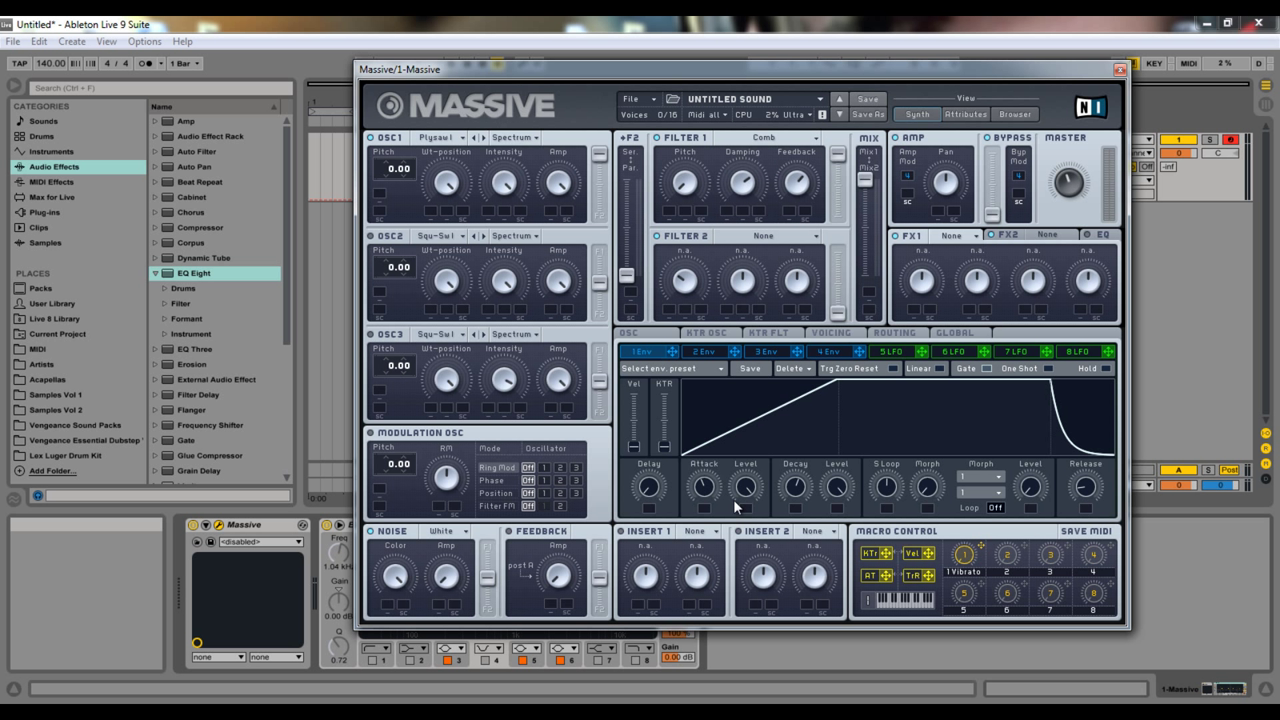
left_click(654, 101)
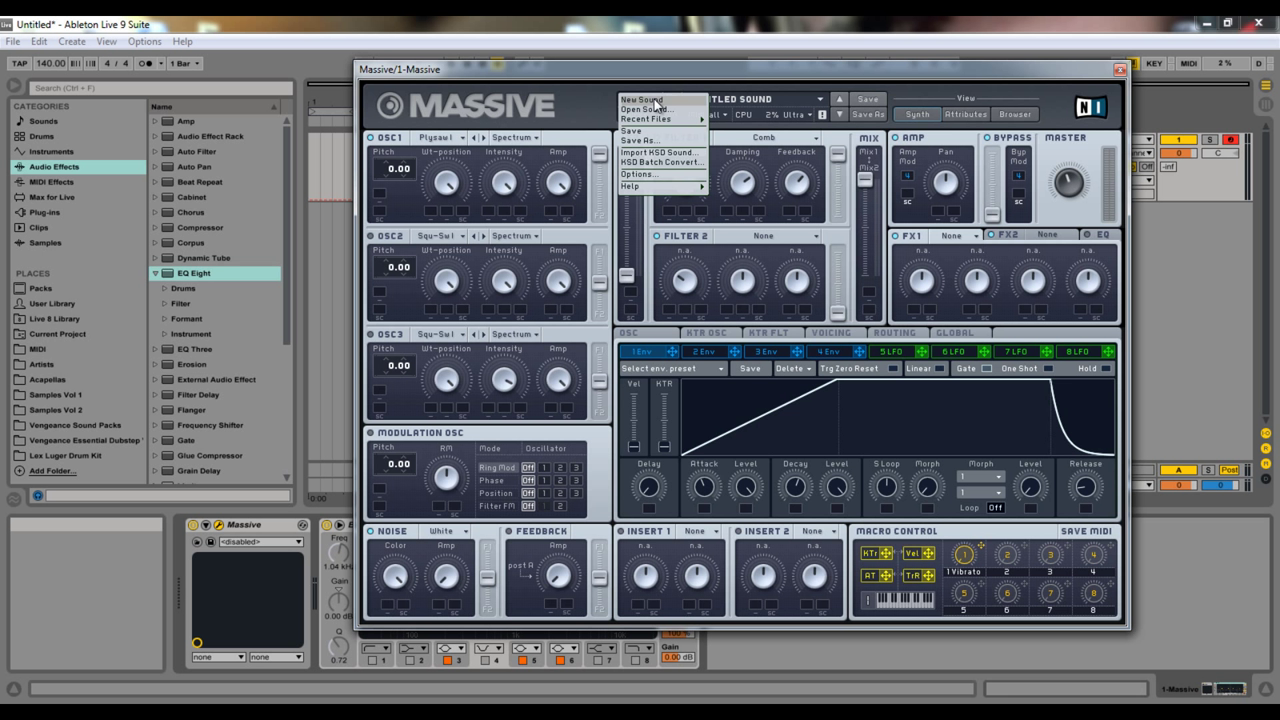
left_click(657, 101)
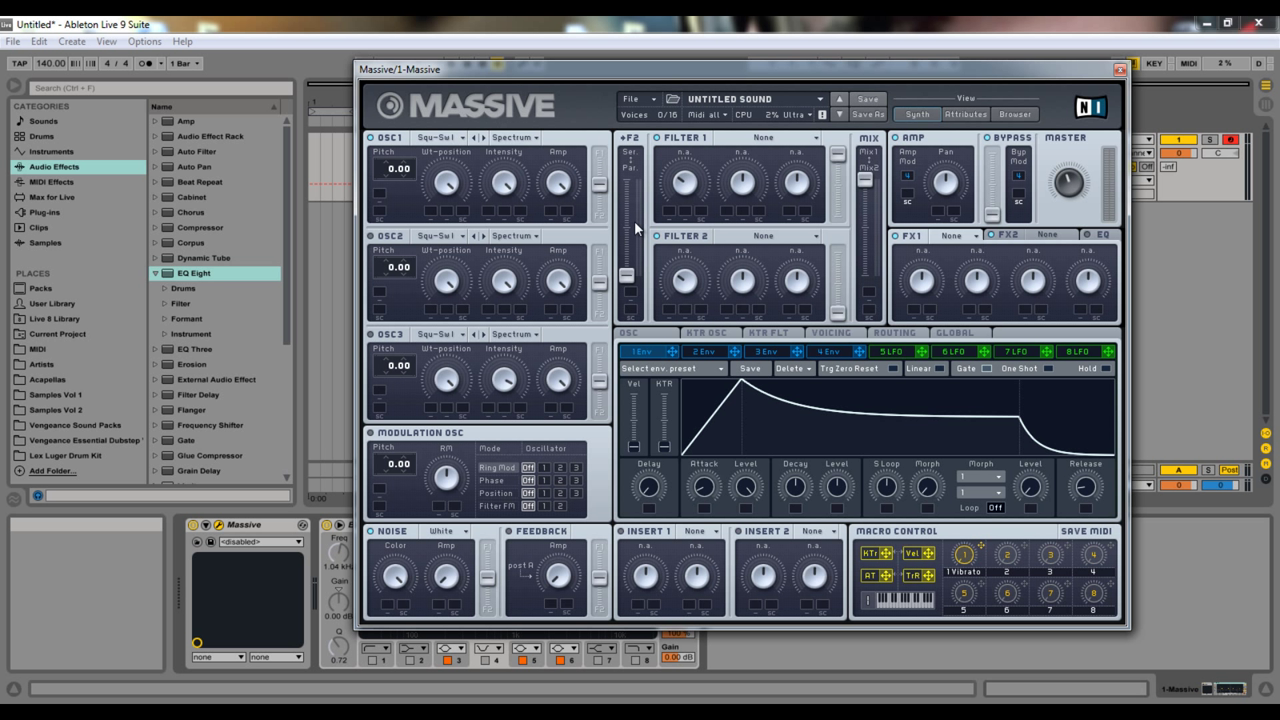
left_click_drag(659, 318, 639, 192)
left_click(632, 99)
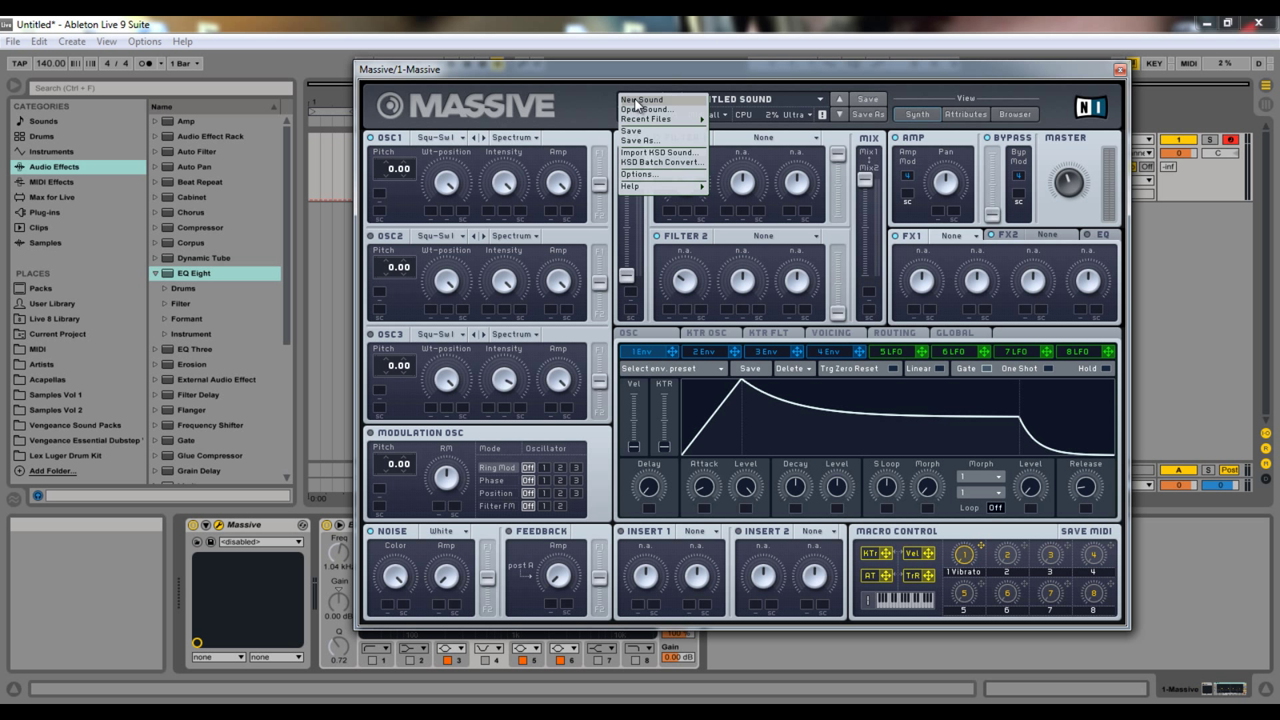
left_click(637, 101)
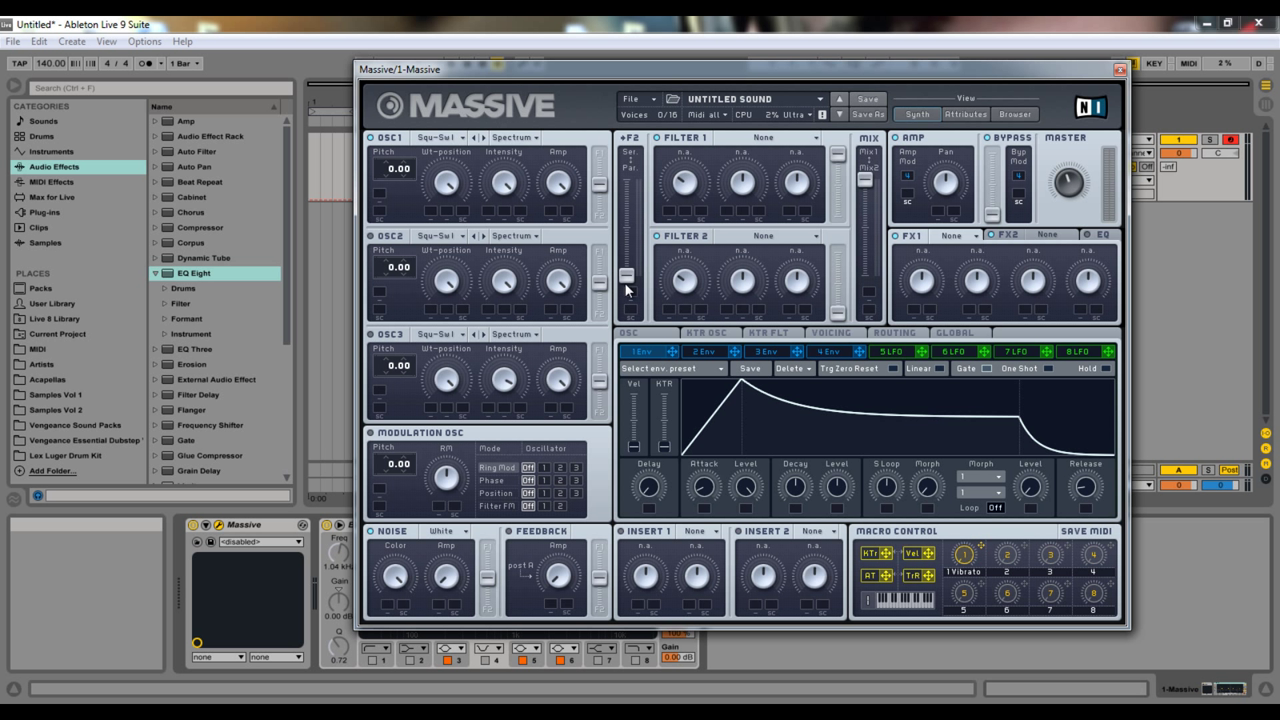
Set Filter 1 to Lowpass 4 and Filter 2 to Highpass 4, with both filter output levels at maximum
left_click(760, 138)
left_click(745, 147)
left_click(771, 236)
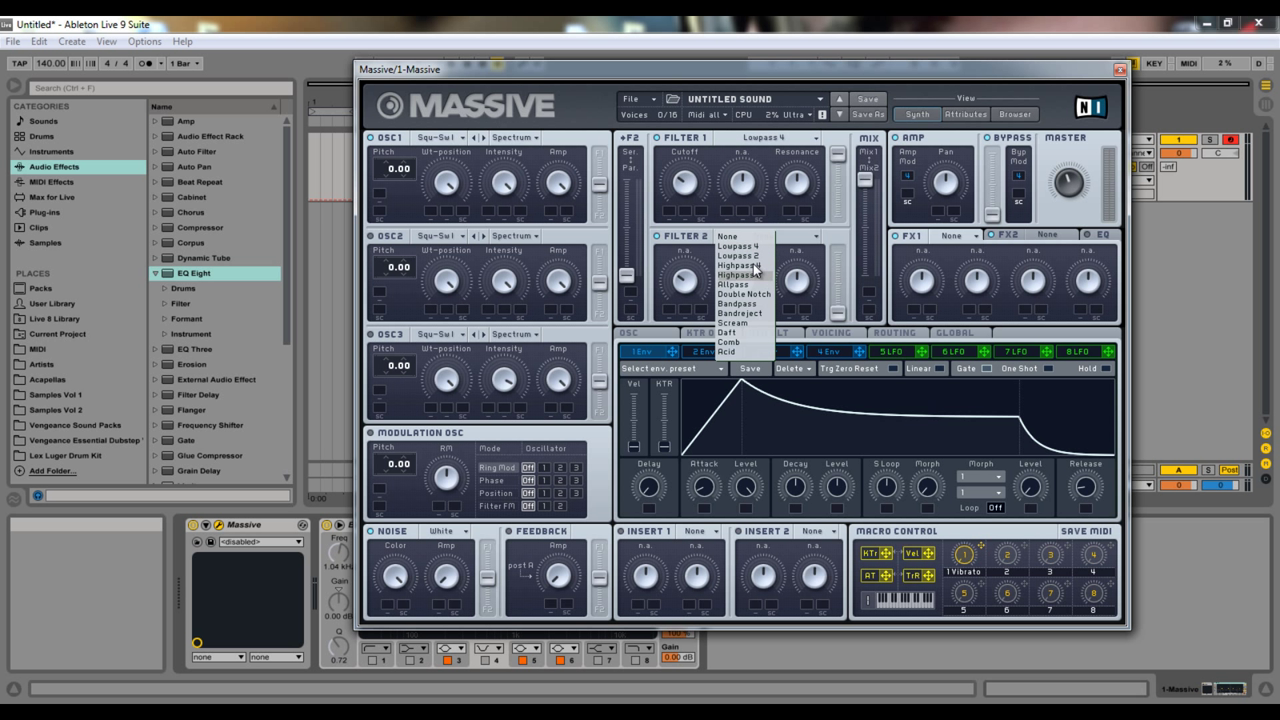
left_click(755, 264)
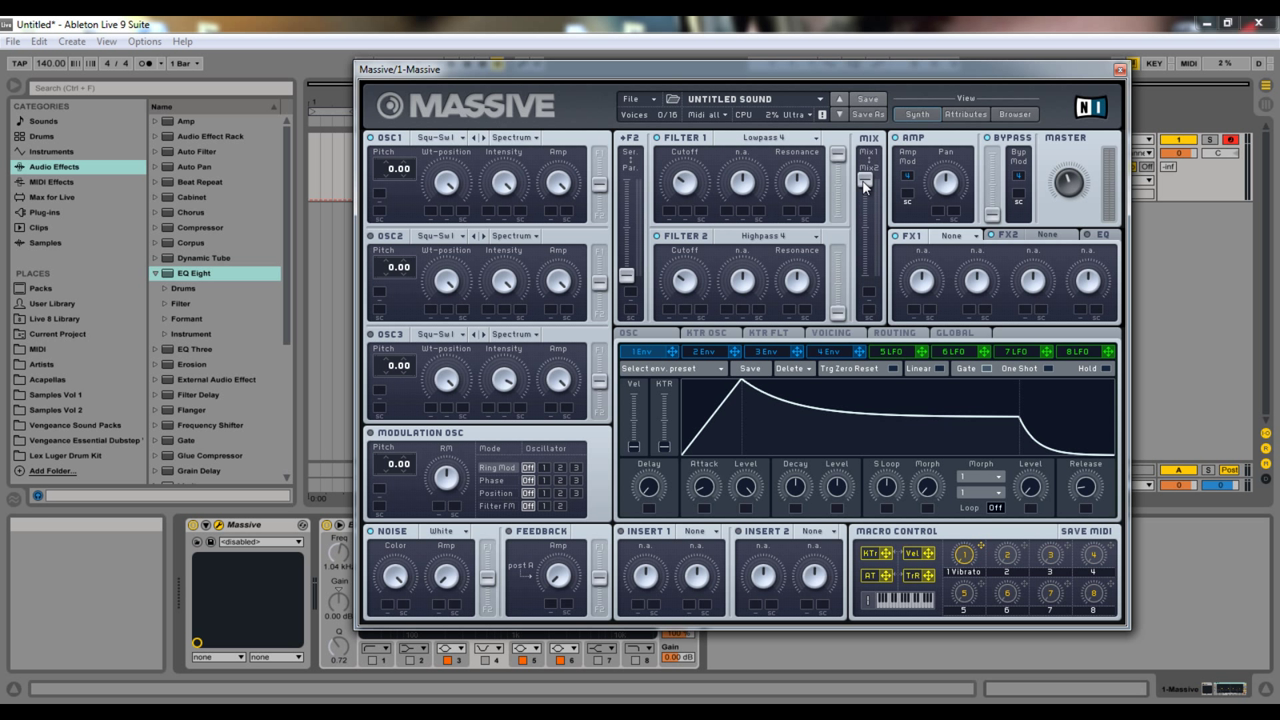
left_click_drag(836, 315, 838, 252)
left_click_drag(838, 154, 838, 183)
left_click_drag(837, 253, 840, 450)
left_click_drag(837, 313, 838, 252)
Route OSC1 fully to Filter 1 at pitch -12.00 and OSC2 fully to Filter 2 at pitch 12.00
left_click_drag(600, 190, 600, 221)
left_click_drag(596, 267, 600, 66)
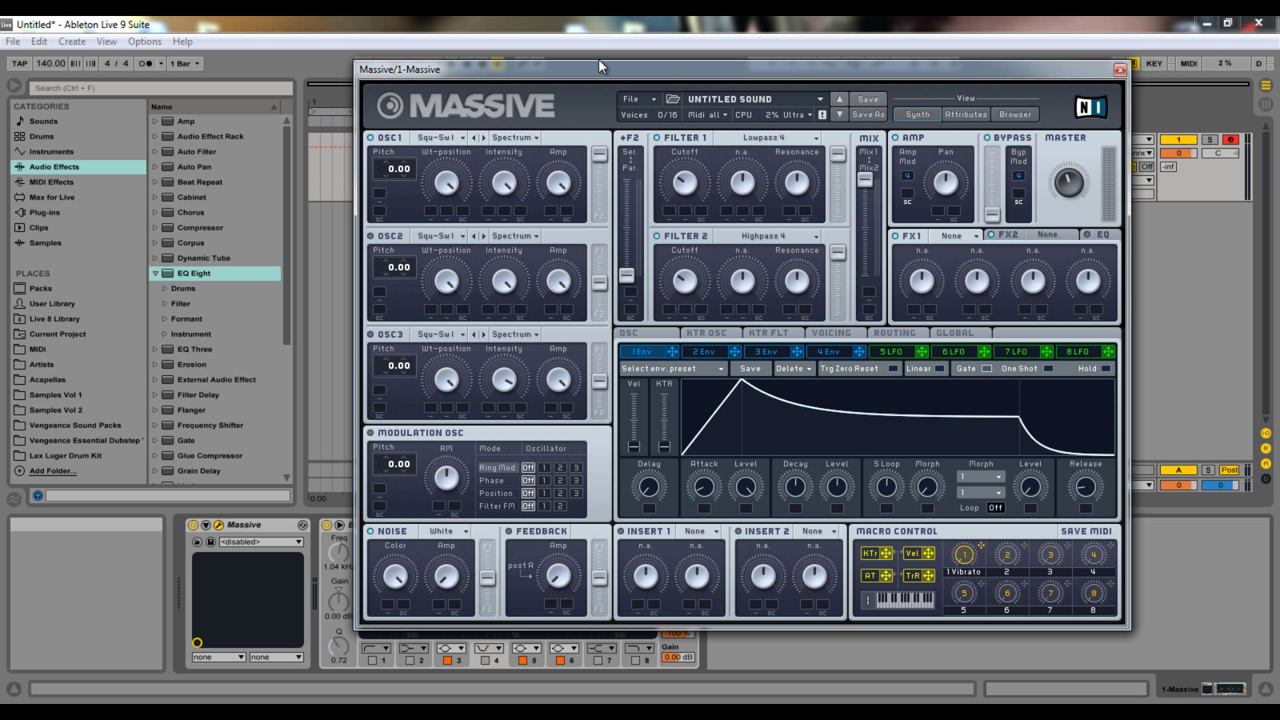
left_click_drag(603, 298, 602, 514)
left_click_drag(394, 368, 400, 342)
left_click_drag(396, 268, 394, 244)
Open Filter 1's Cutoff fully, and compare the two filters by moving the mix from Mix1 to Mix2 and then to the centre
left_click_drag(688, 183, 655, 67)
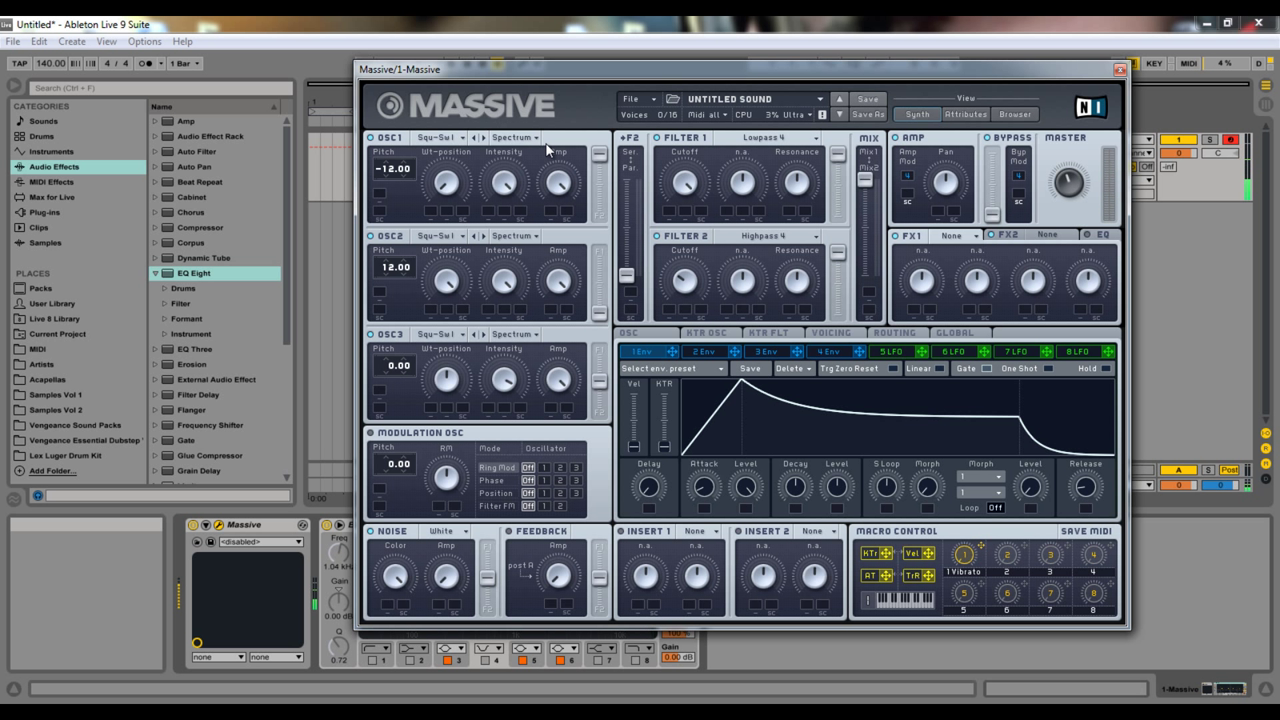
left_click(369, 139)
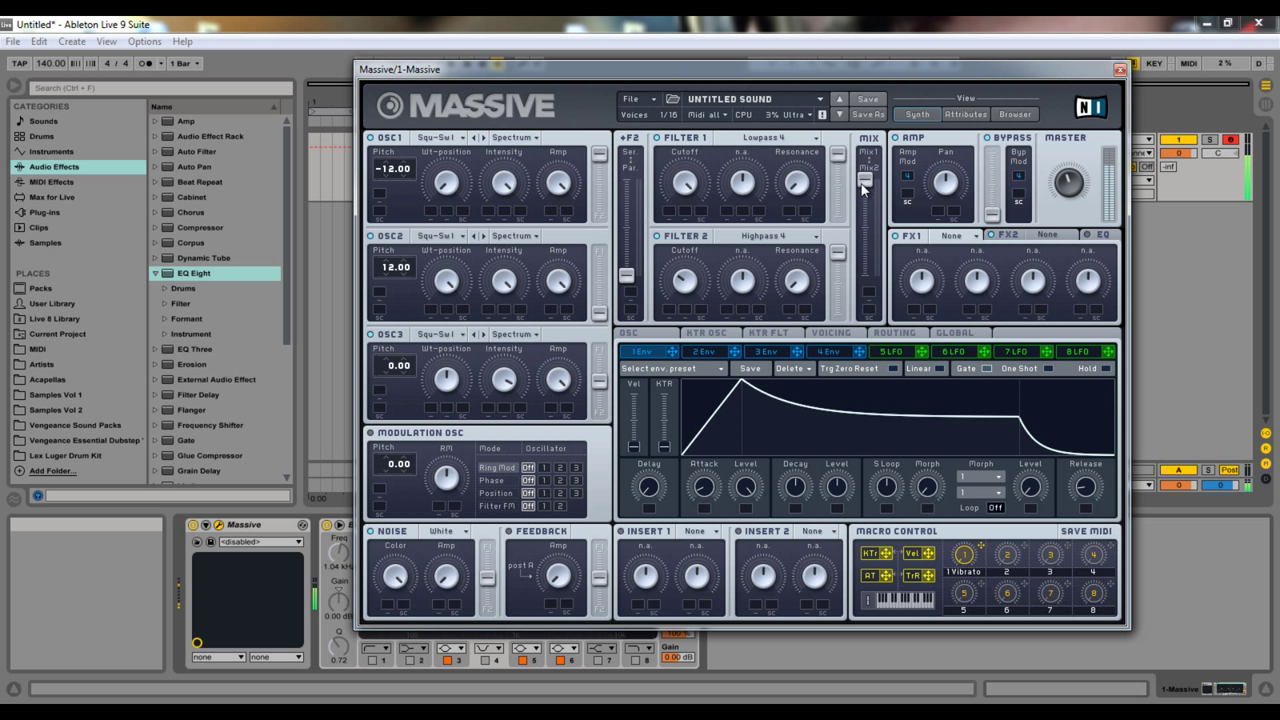
left_click_drag(862, 237, 838, 338)
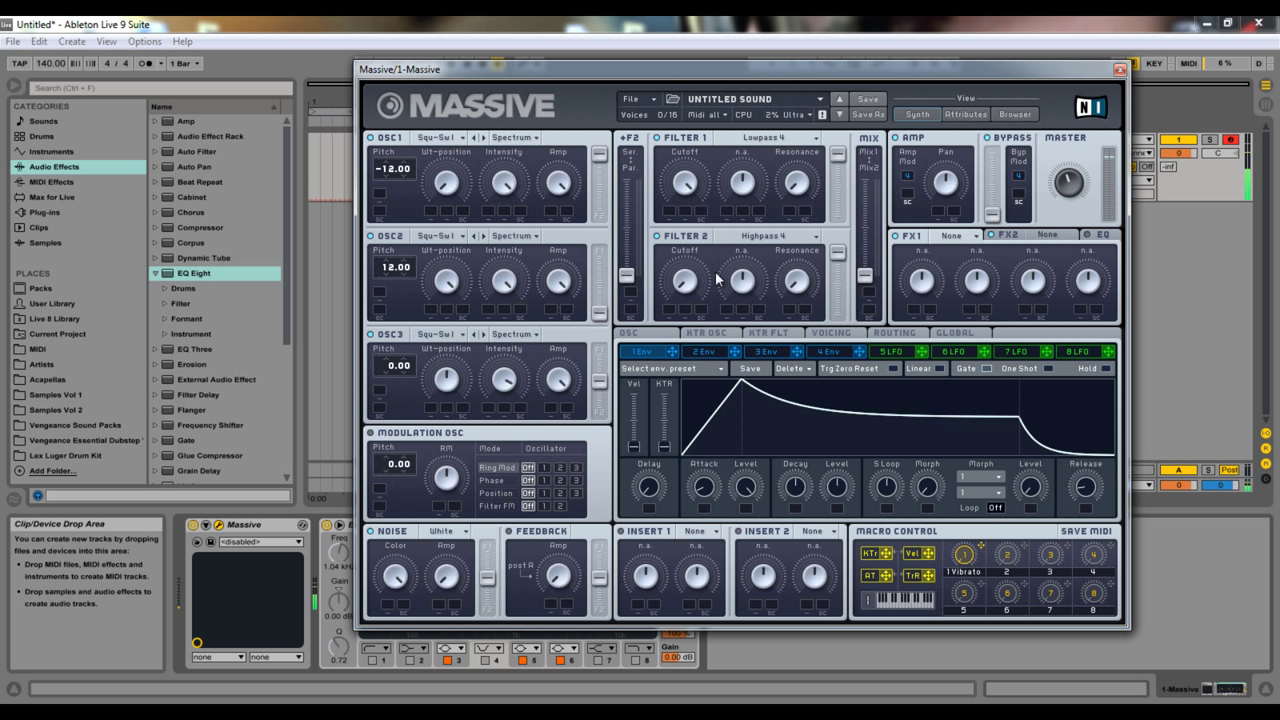
double_click(869, 272)
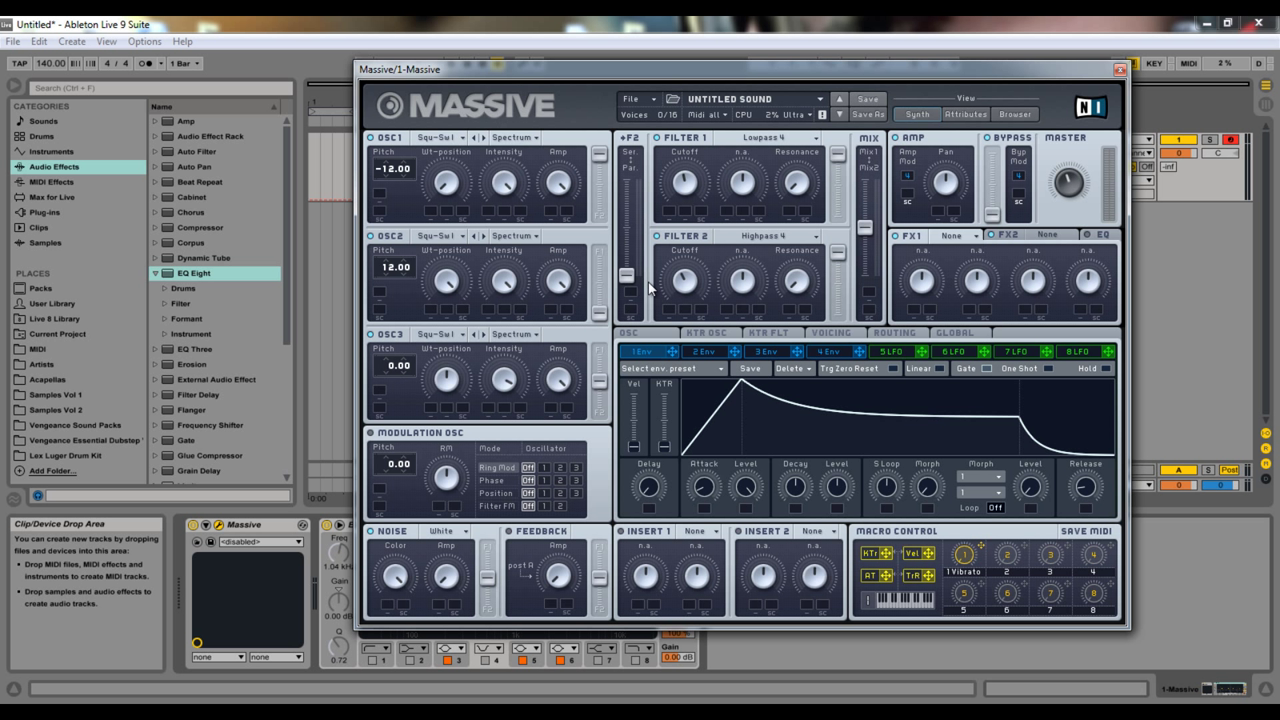
Start a new sound with Filter 2's output level at maximum and all three oscillators routed fully to Filter 1
left_click(624, 181)
left_click(632, 98)
left_click(645, 108)
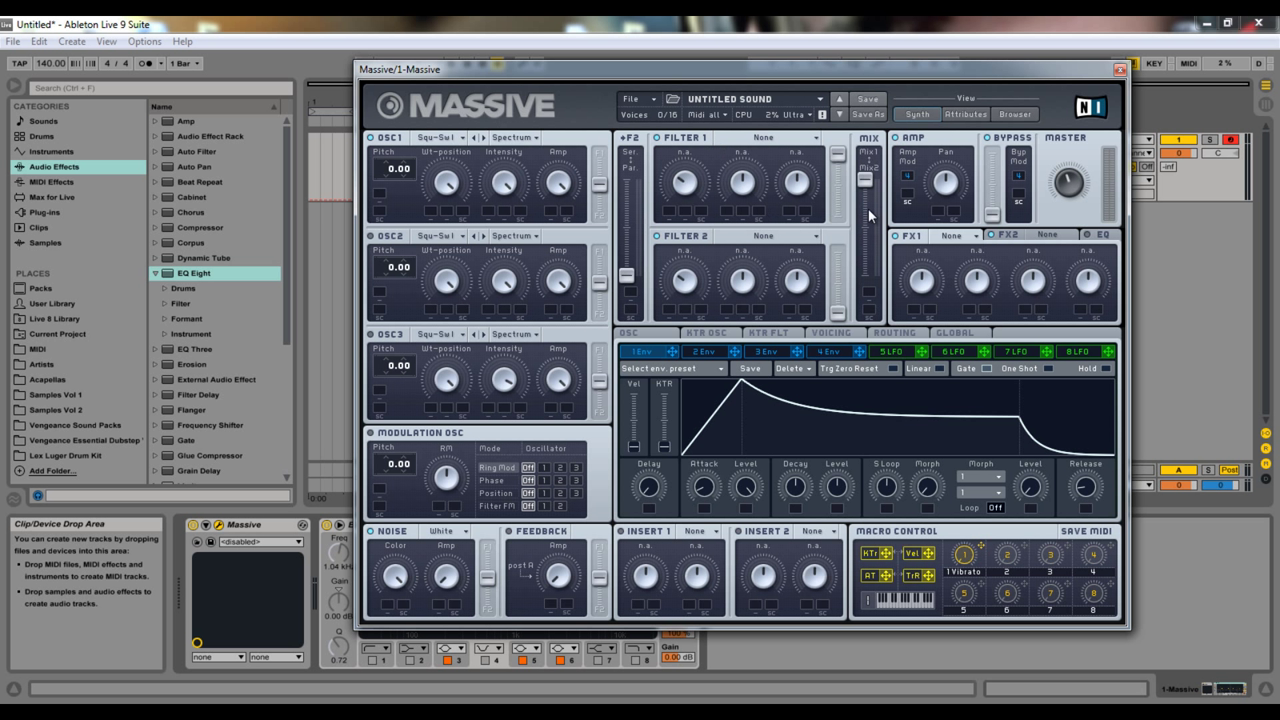
left_click_drag(835, 315, 837, 252)
left_click_drag(606, 180, 601, 152)
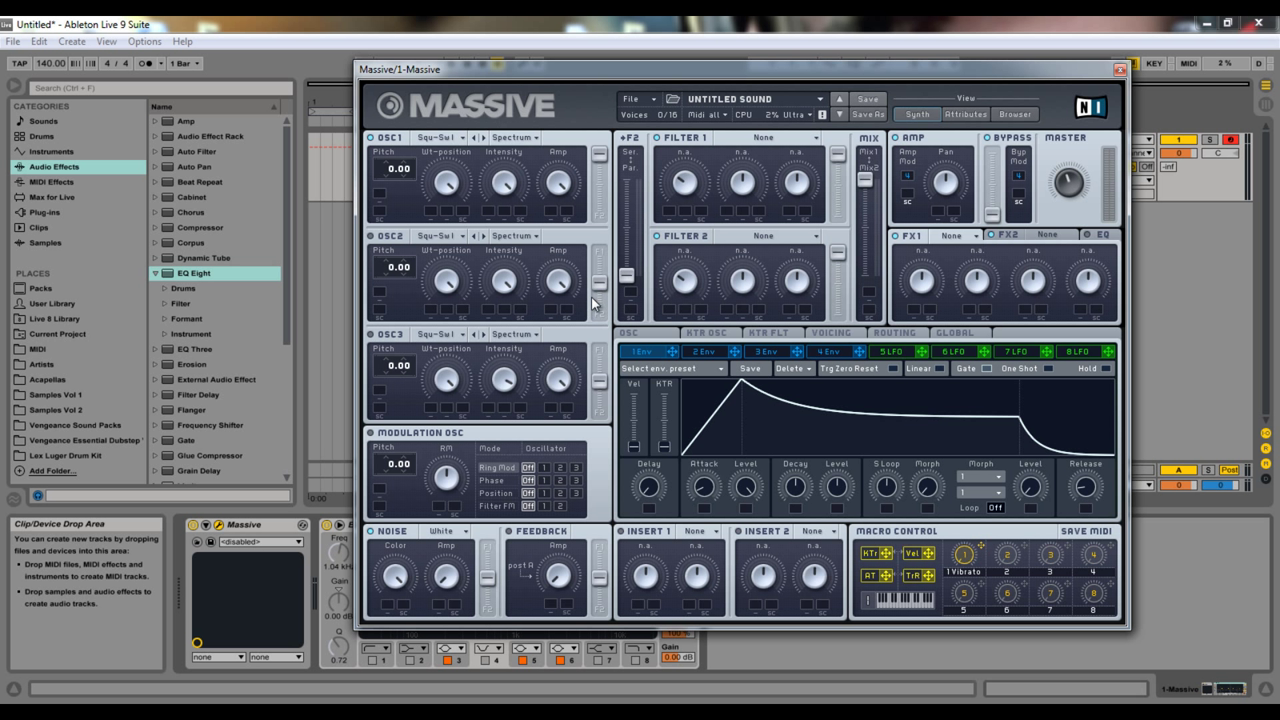
left_click_drag(602, 282, 601, 252)
left_click_drag(603, 376, 601, 351)
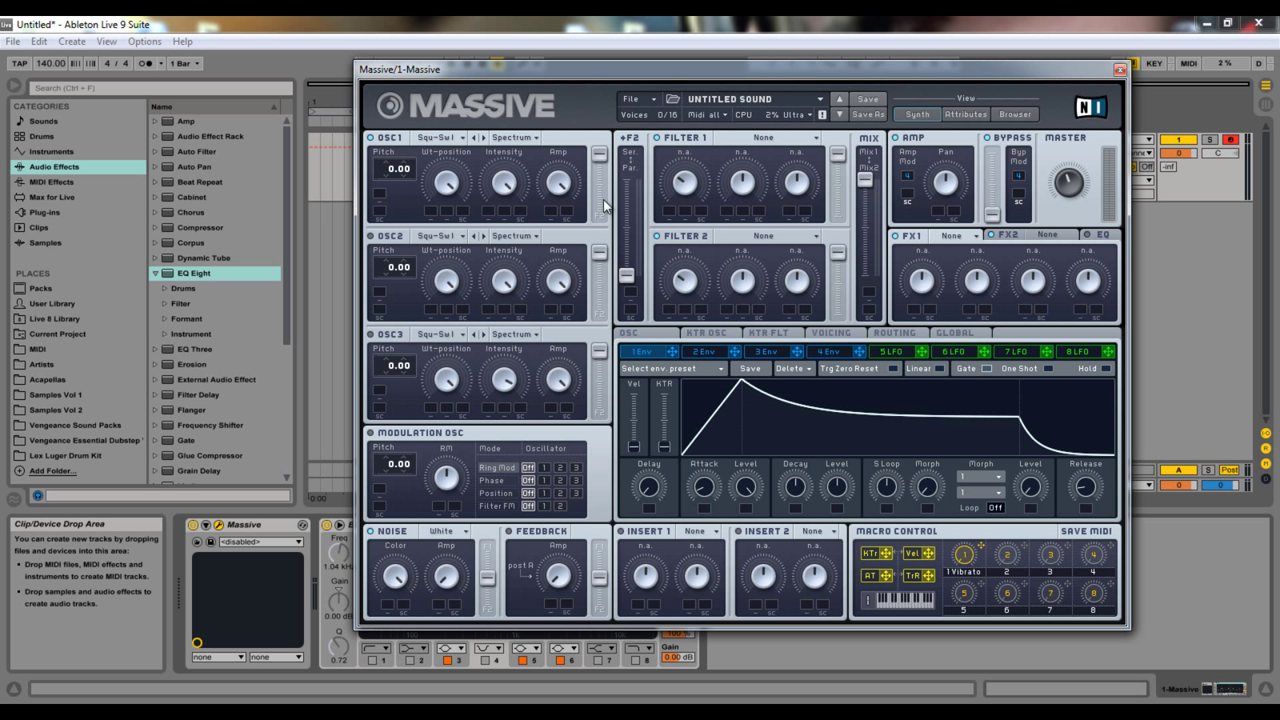
Set Filter 1 to Lowpass 4 and Filter 2 to Highpass 4
left_click(780, 138)
left_click(750, 150)
left_click(780, 236)
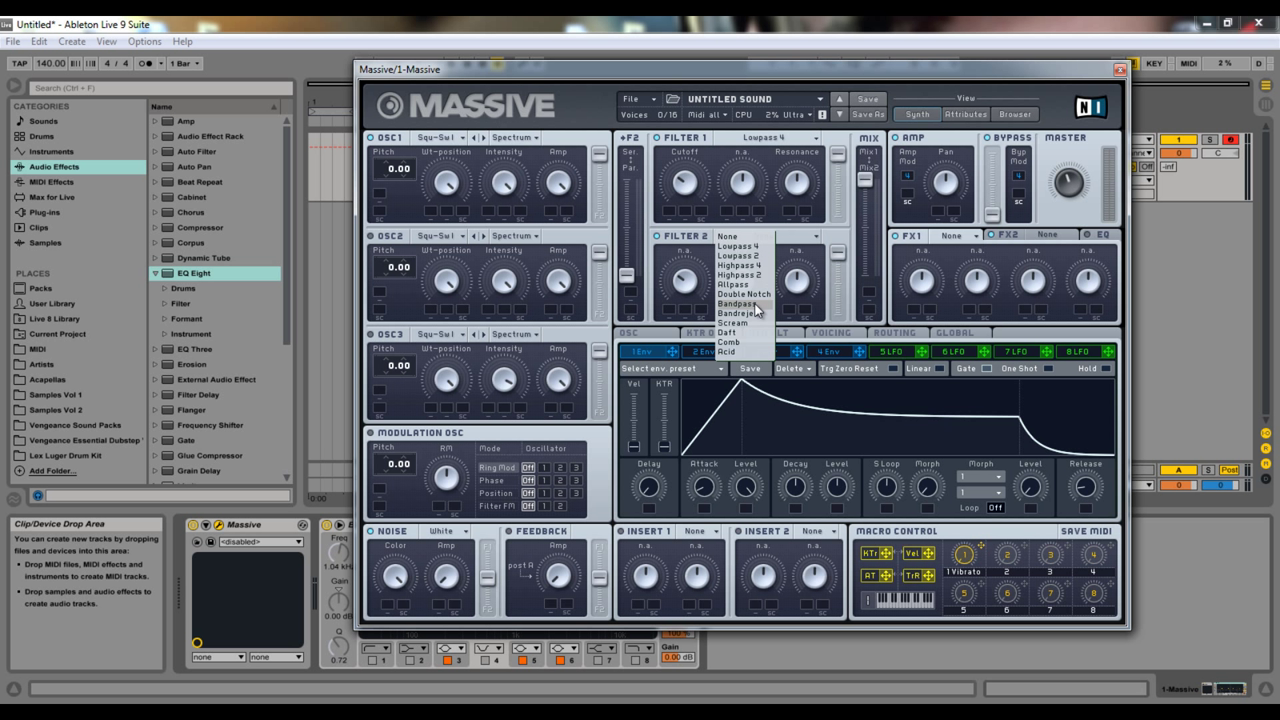
left_click(746, 267)
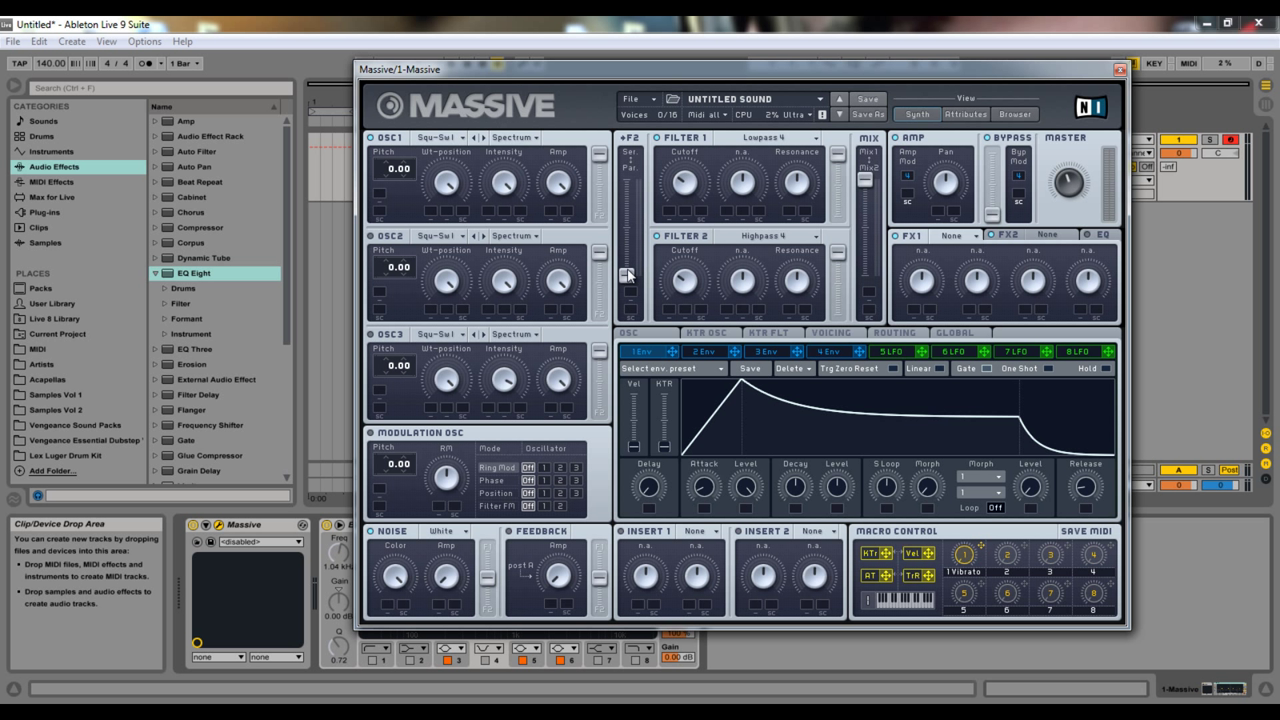
Set the filter routing fully to serial, and sweep Filter 1's Cutoff while playing a note
left_click_drag(628, 275, 634, 80)
key("a")
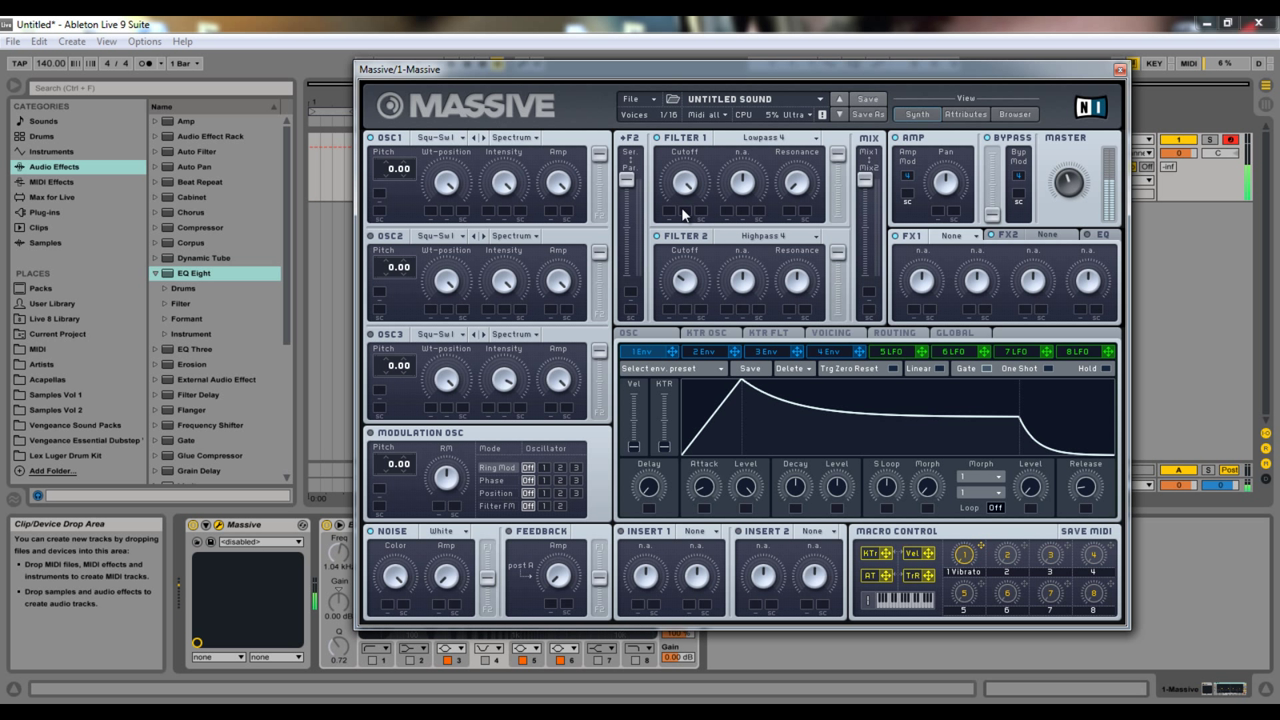
mouse_move(682, 208)
left_mouse_down()
mouse_move(679, 262)
mouse_move(664, 175)
mouse_move(661, 223)
mouse_move(659, 205)
left_mouse_up()
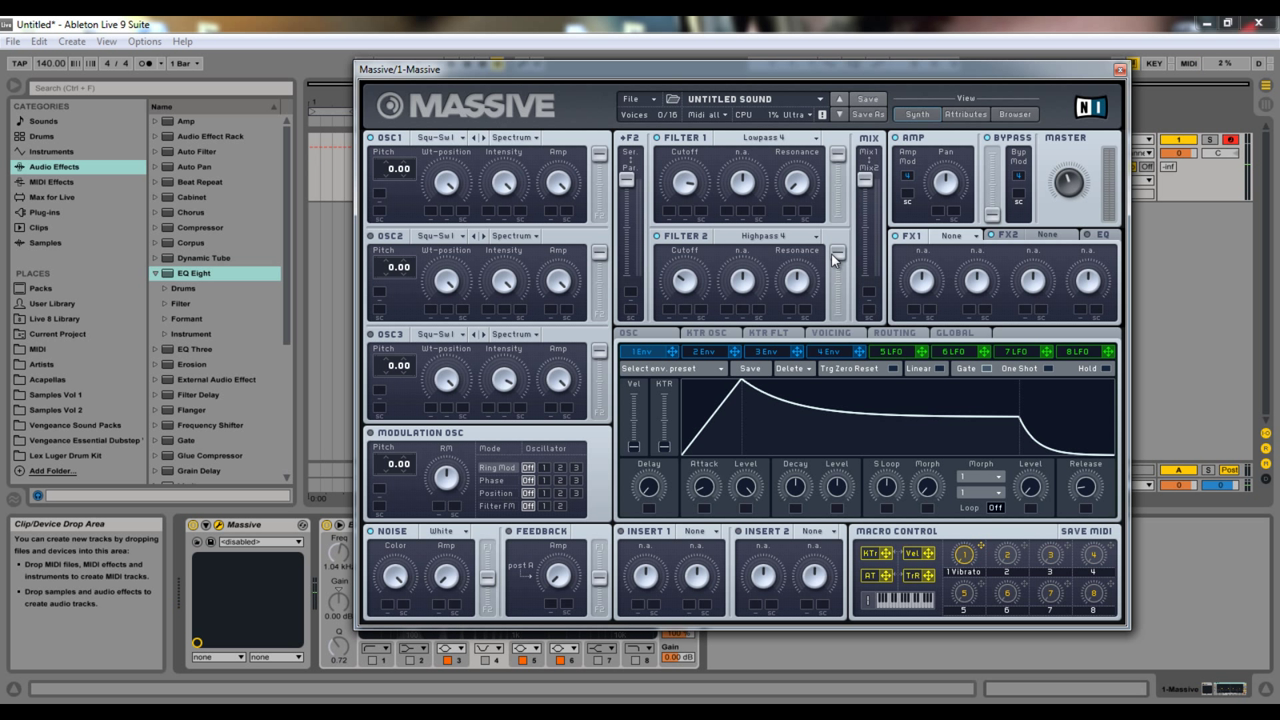
Move the filter mix fully to Mix2, leaving Filter 2's output level at maximum
left_click_drag(838, 252, 837, 403)
left_click_drag(866, 181, 868, 276)
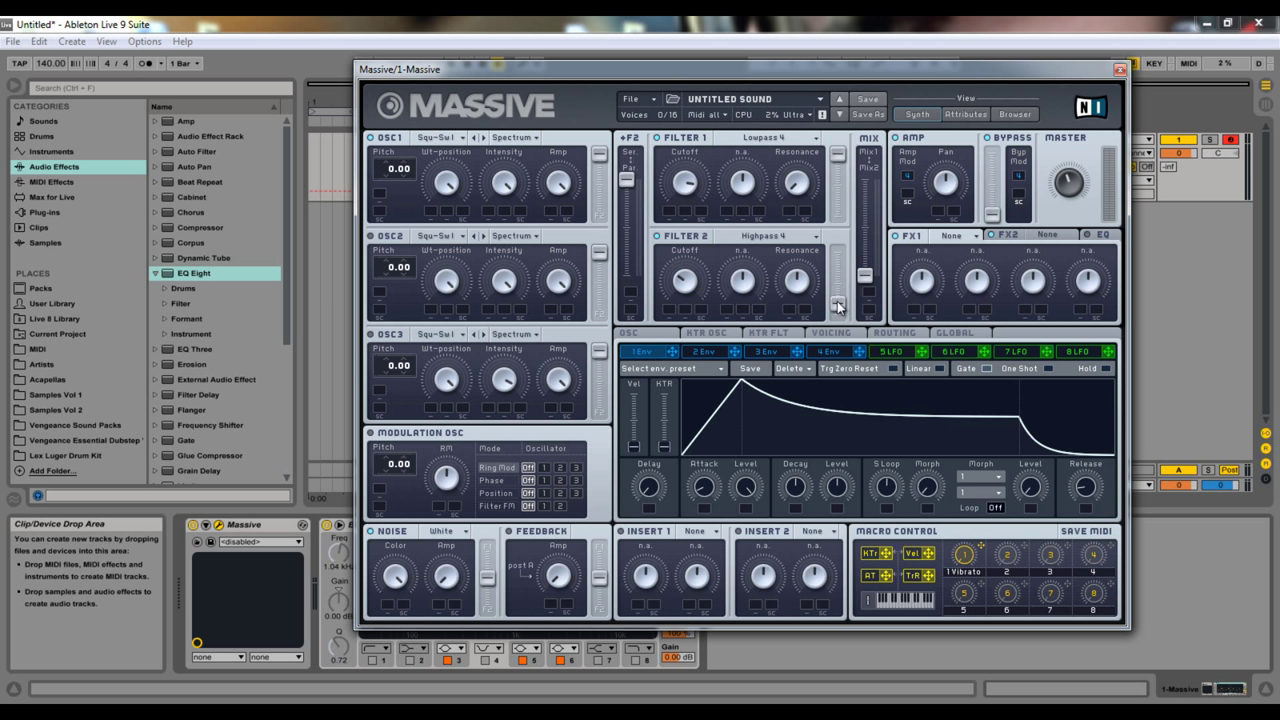
left_click_drag(838, 304, 838, 252)
Sweep the Cutoffs of Filter 2 and Filter 1 in the serial chain while playing notes
left_click_drag(685, 278, 697, 392)
left_click_drag(690, 171, 681, 236)
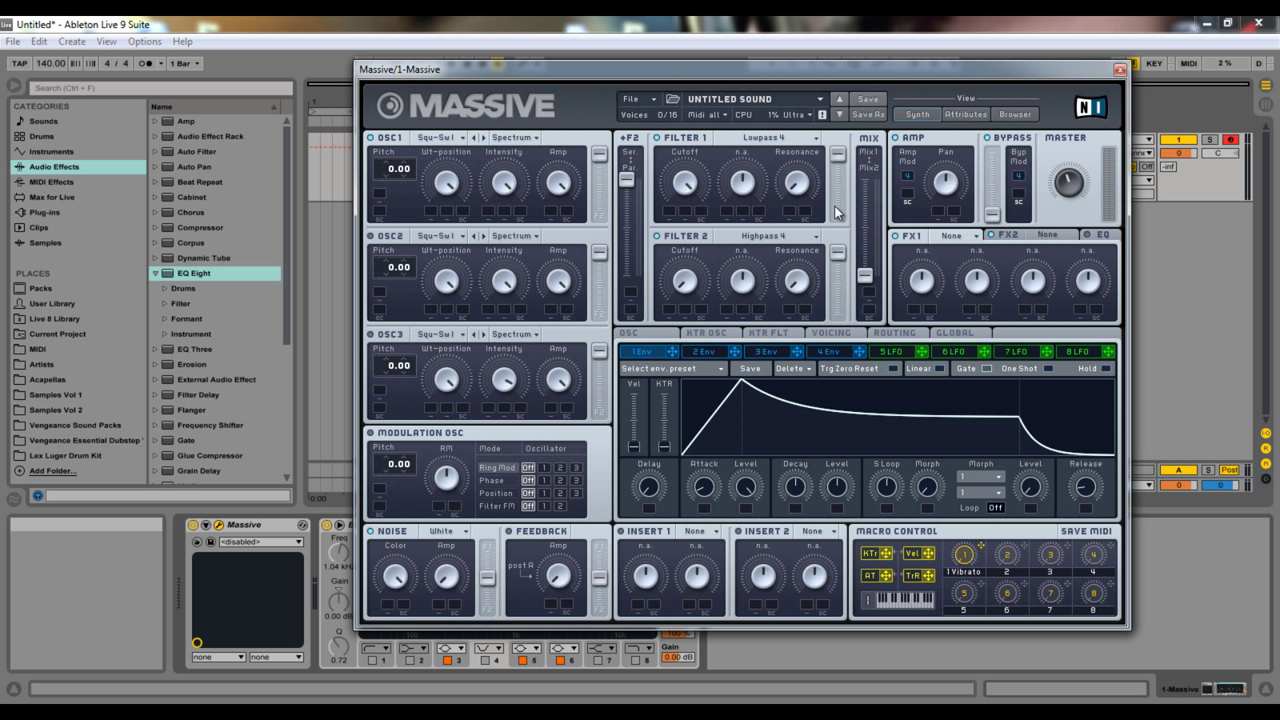
left_click(682, 281)
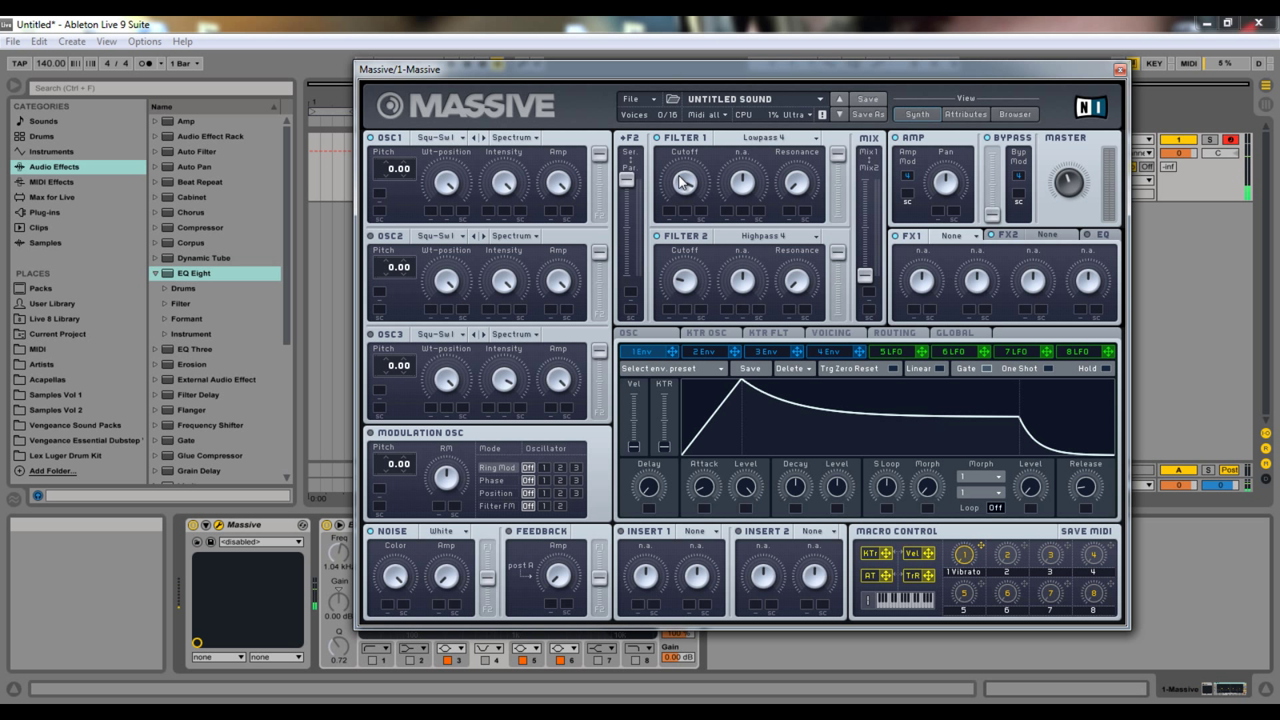
Set Filter 1 to Bandreject and Filter 2 to Scream
left_click(762, 138)
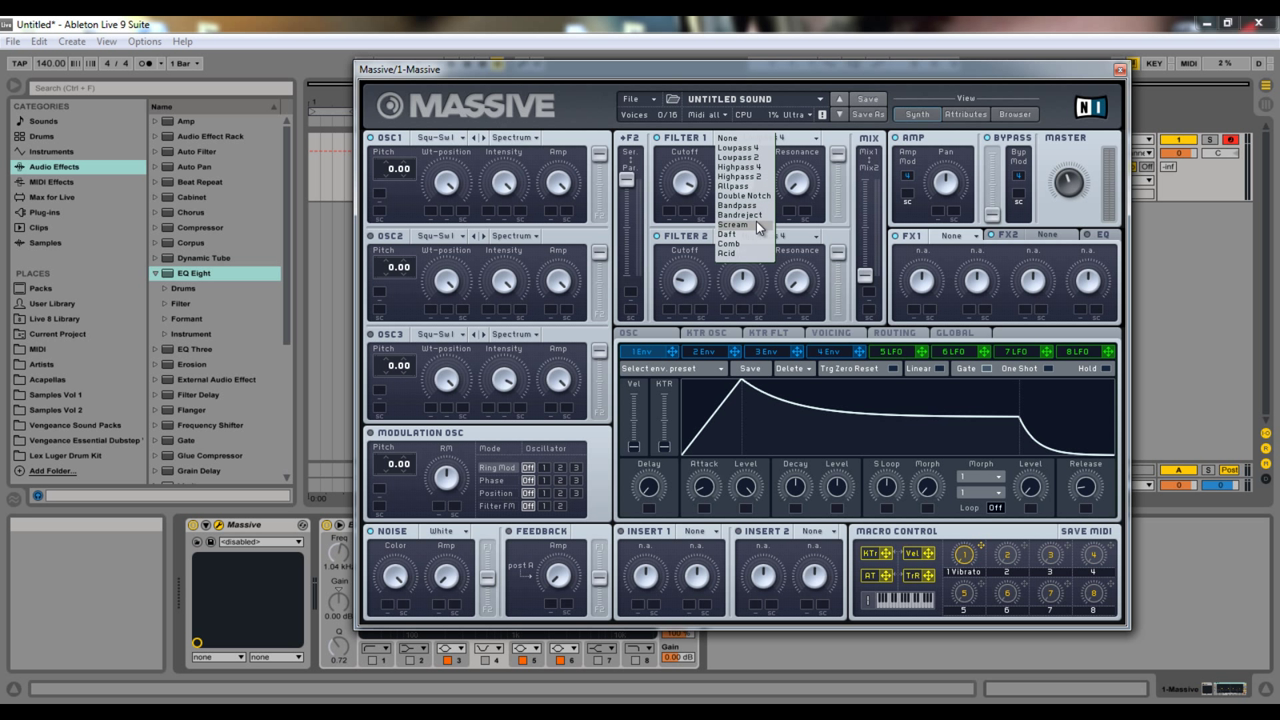
left_click(756, 223)
left_click(760, 139)
left_click(751, 213)
left_click(789, 237)
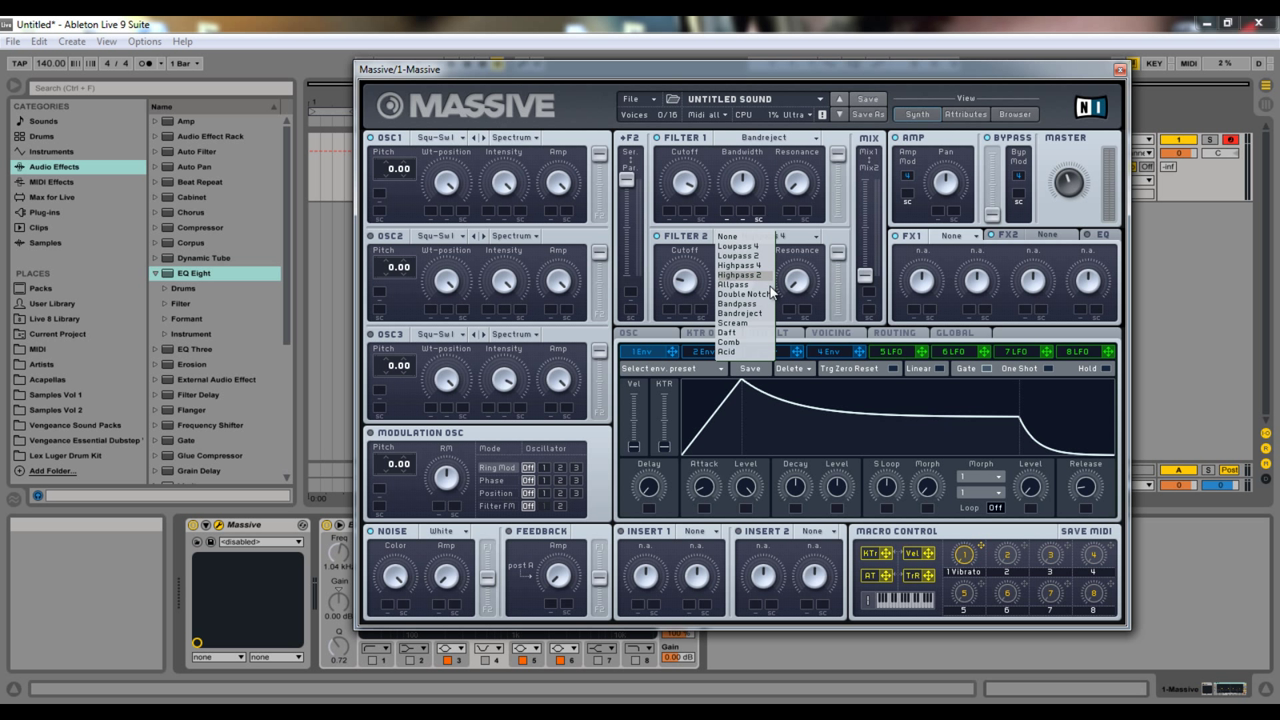
left_click(750, 322)
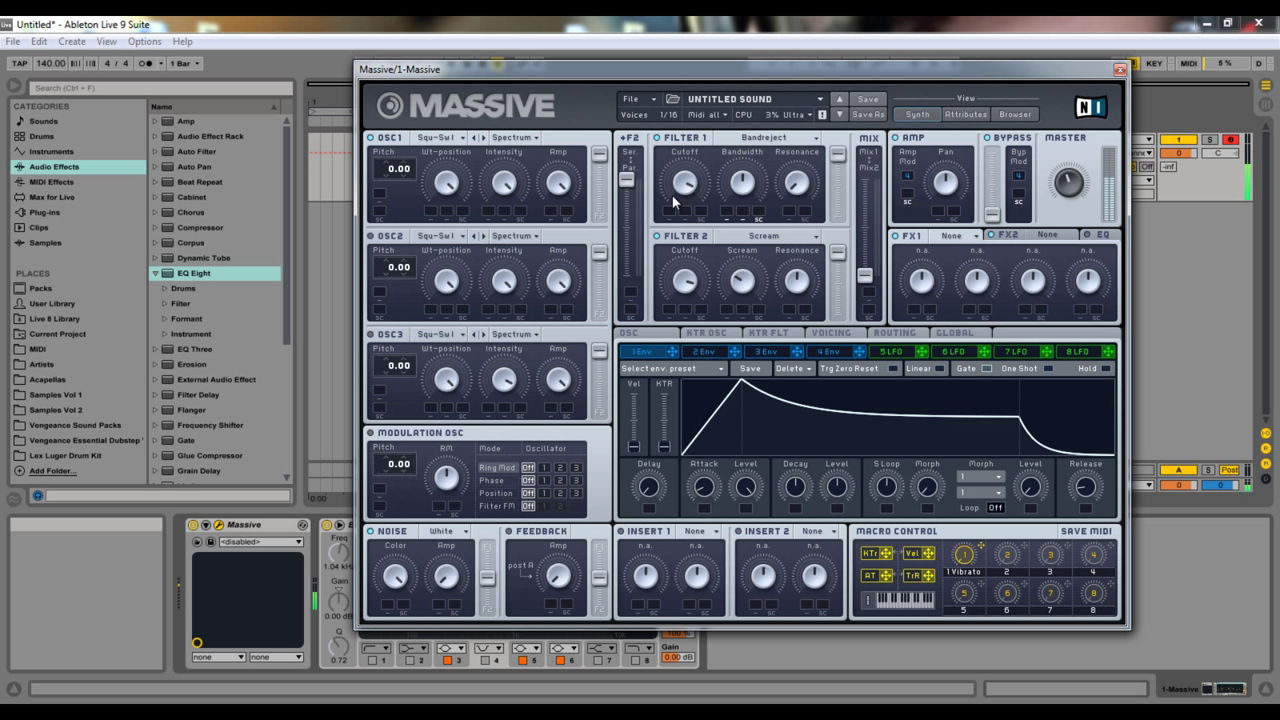
Adjust Filter 2's Resonance and Filter 1's Cutoff, and modulate Filter 1's Cutoff with LFO 5
mouse_move(800, 295)
left_mouse_down()
mouse_move(796, 265)
mouse_move(786, 290)
left_mouse_up()
left_click_drag(687, 187, 702, 277)
key("z")
left_click_drag(922, 351, 680, 220)
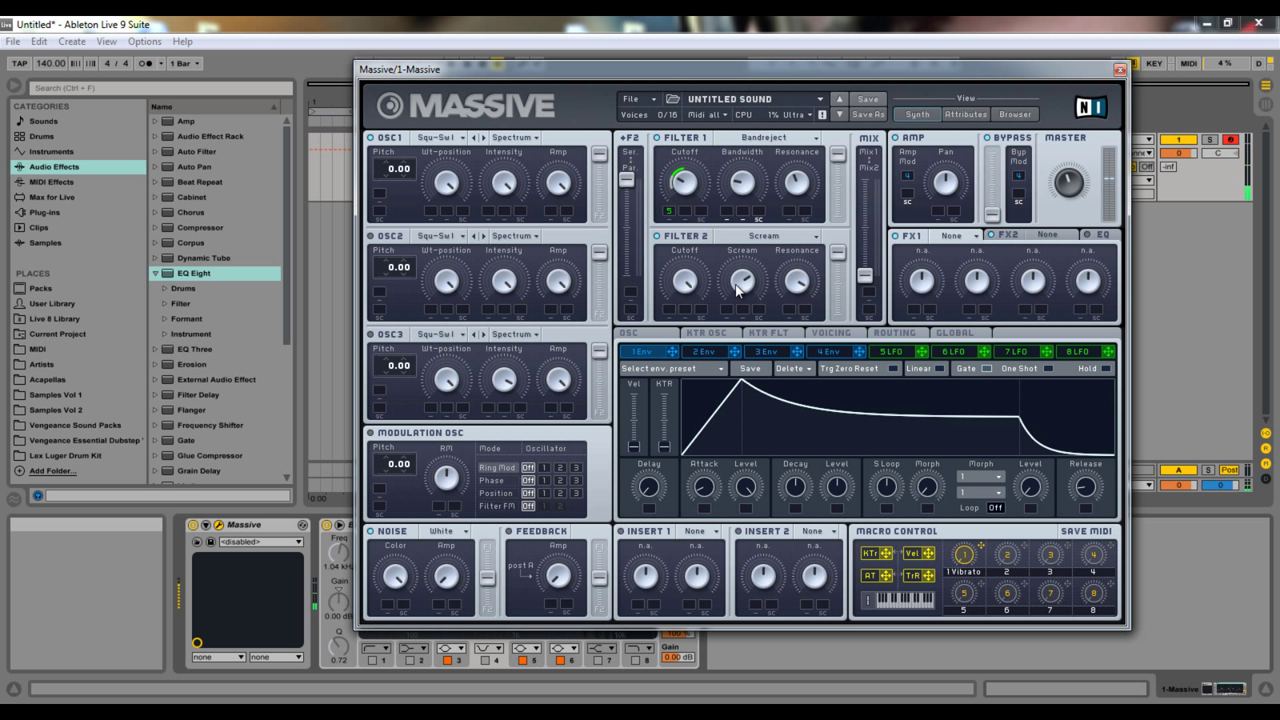
Try Highpass 4 on Filter 2, then choose Bandreject and modulate its Cutoff with LFO 5
left_click(766, 238)
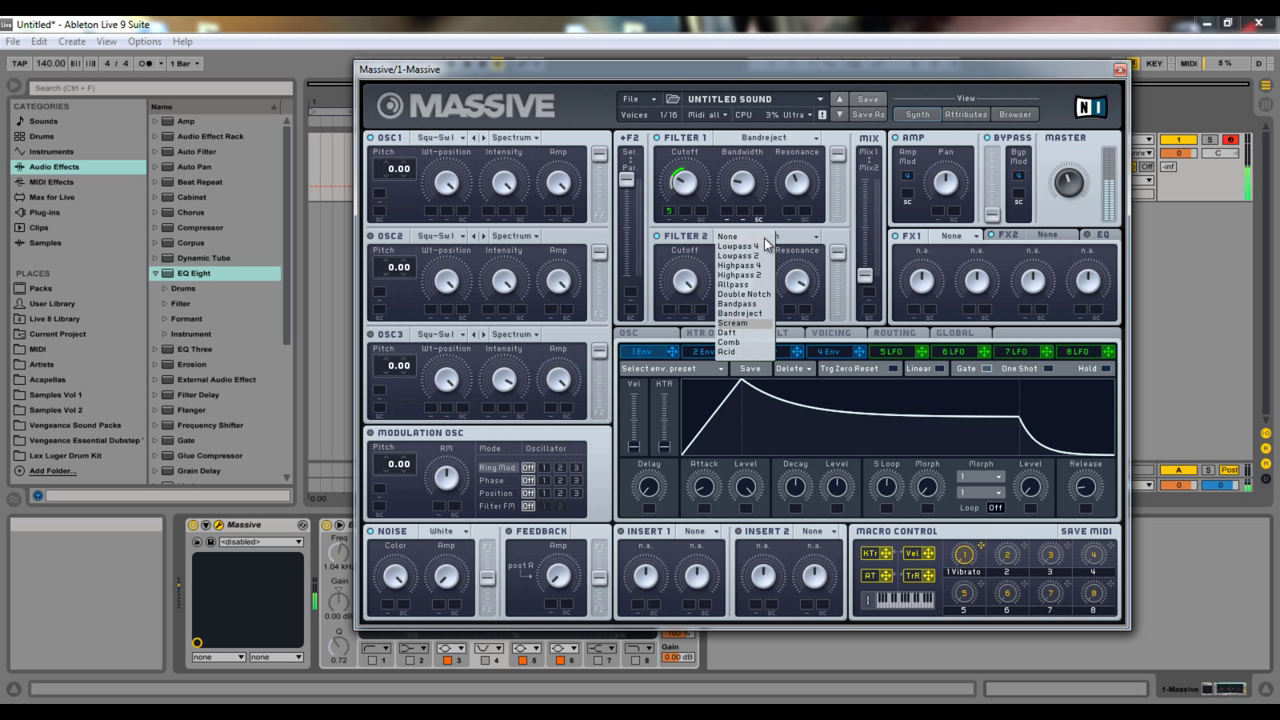
left_click(746, 266)
left_click(762, 240)
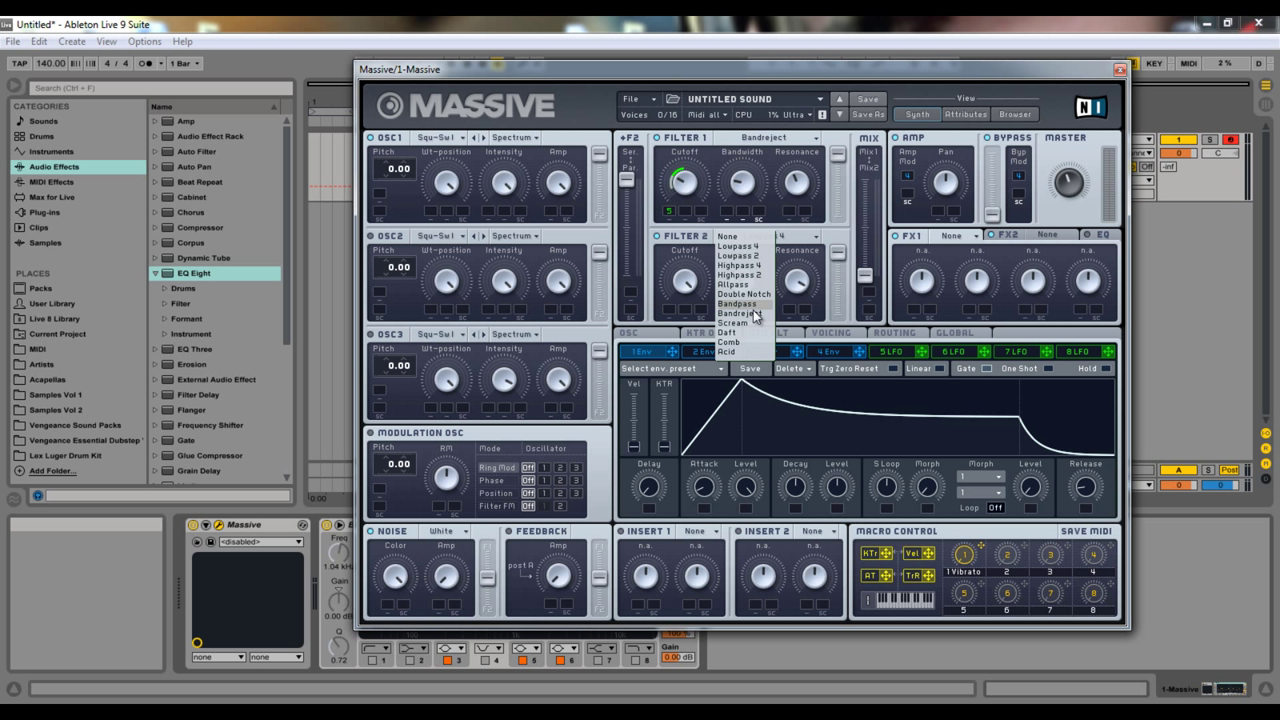
left_click(754, 315)
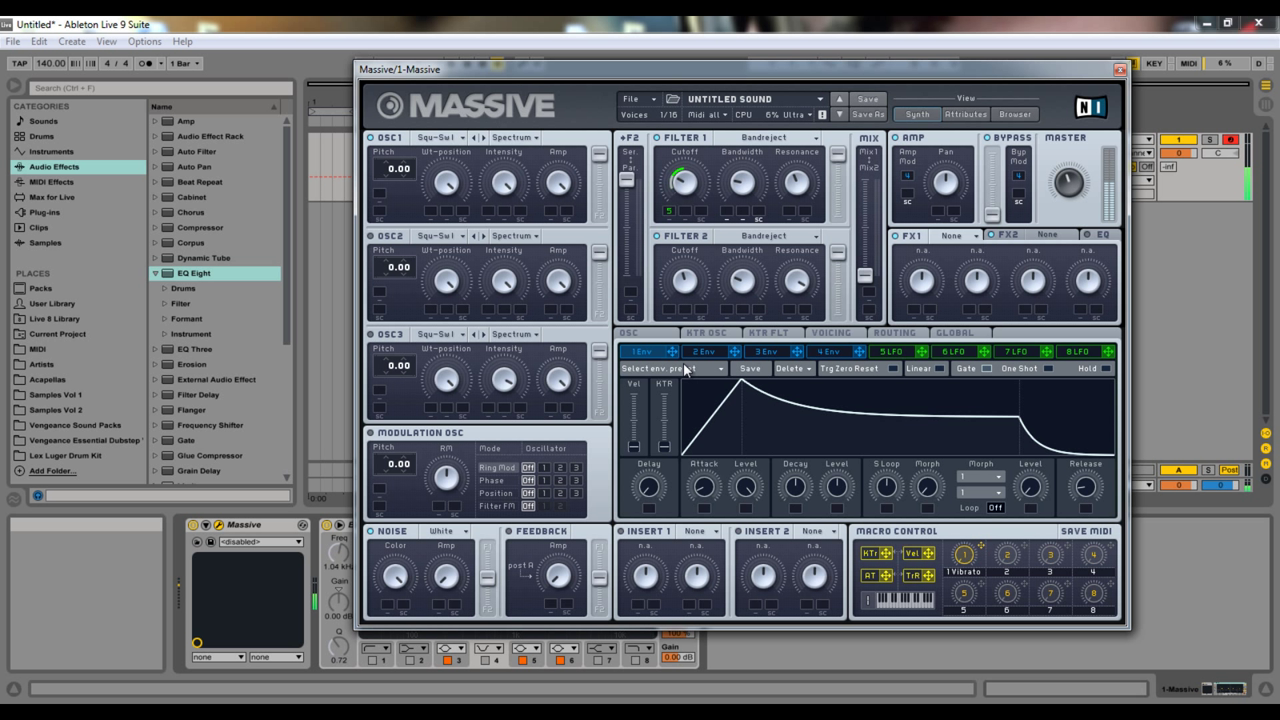
left_click_drag(920, 352, 670, 288)
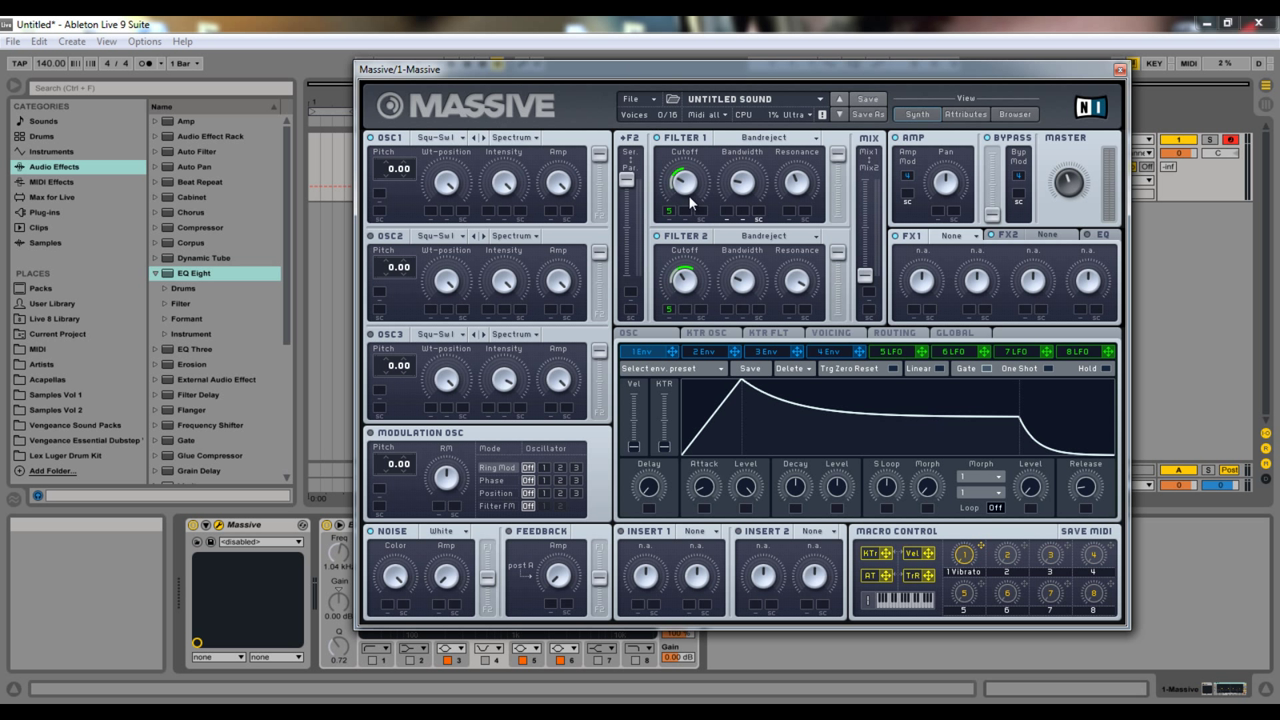
Start a new sound, and route OSC1 fully to Filter 1 and OSC2 fully to Filter 2
left_click(632, 99)
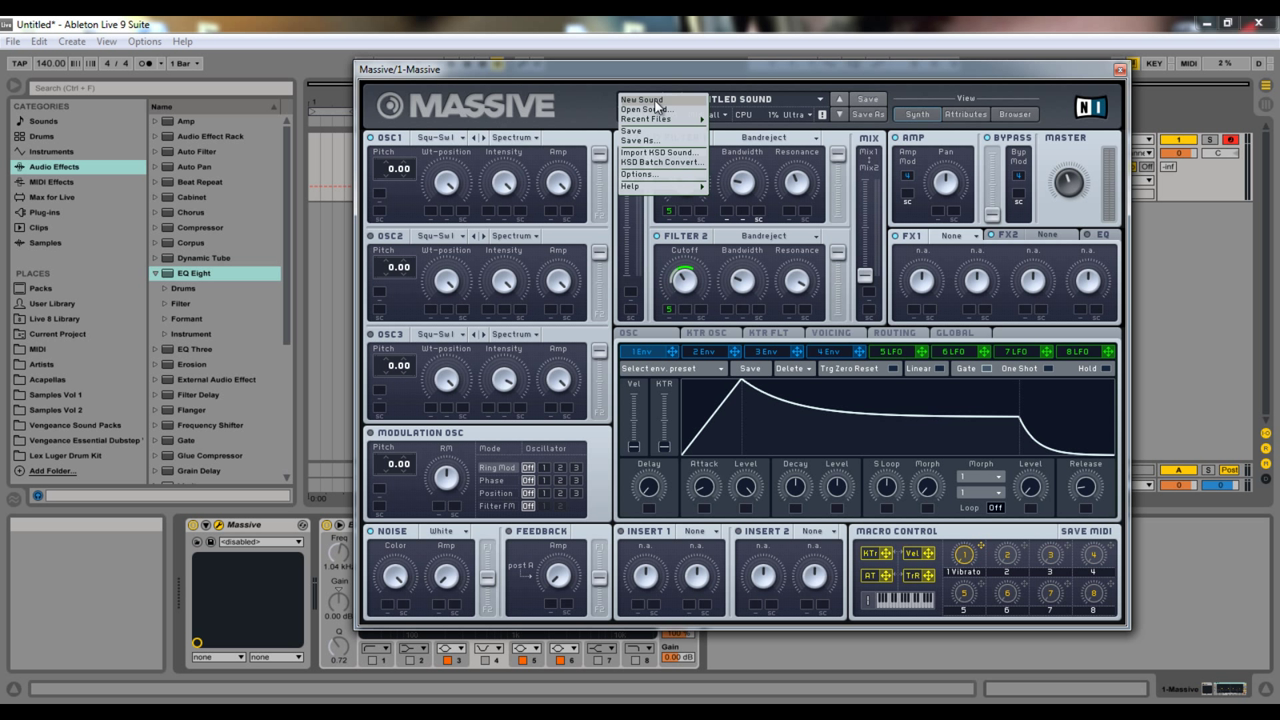
left_click(655, 101)
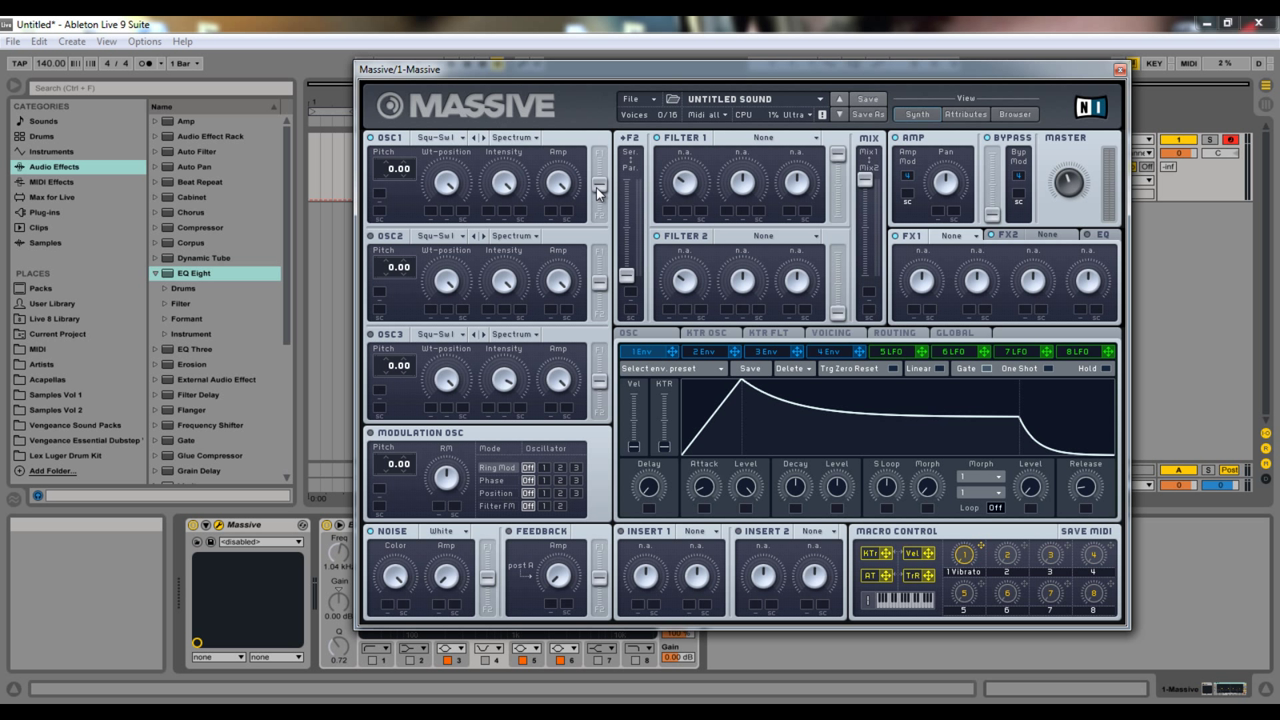
left_click(643, 97)
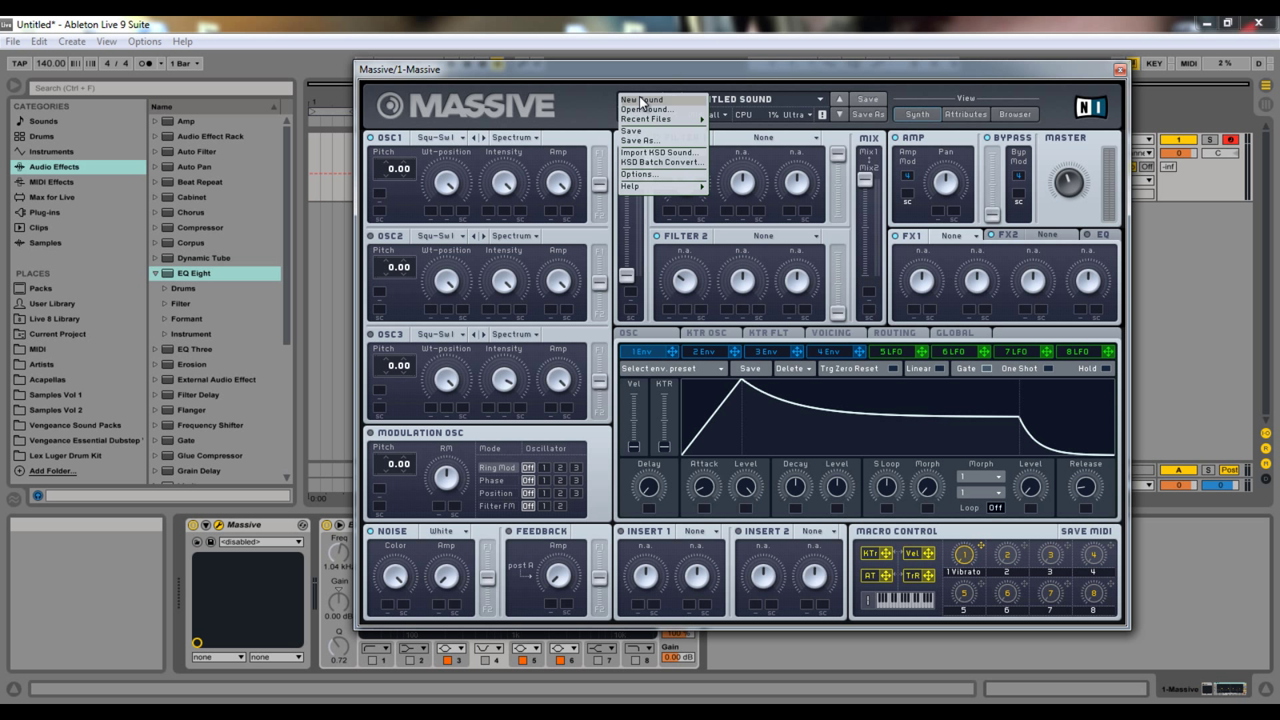
left_click(641, 100)
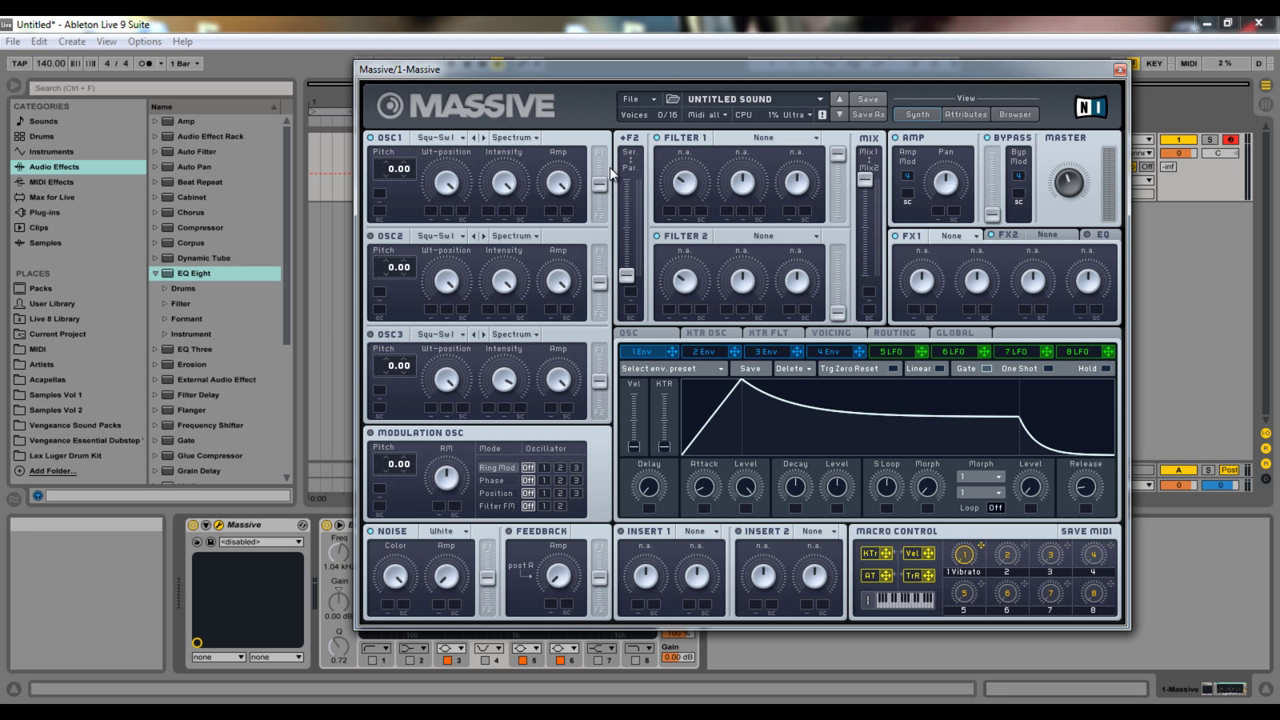
left_click_drag(598, 184, 565, 22)
left_click_drag(600, 285, 602, 395)
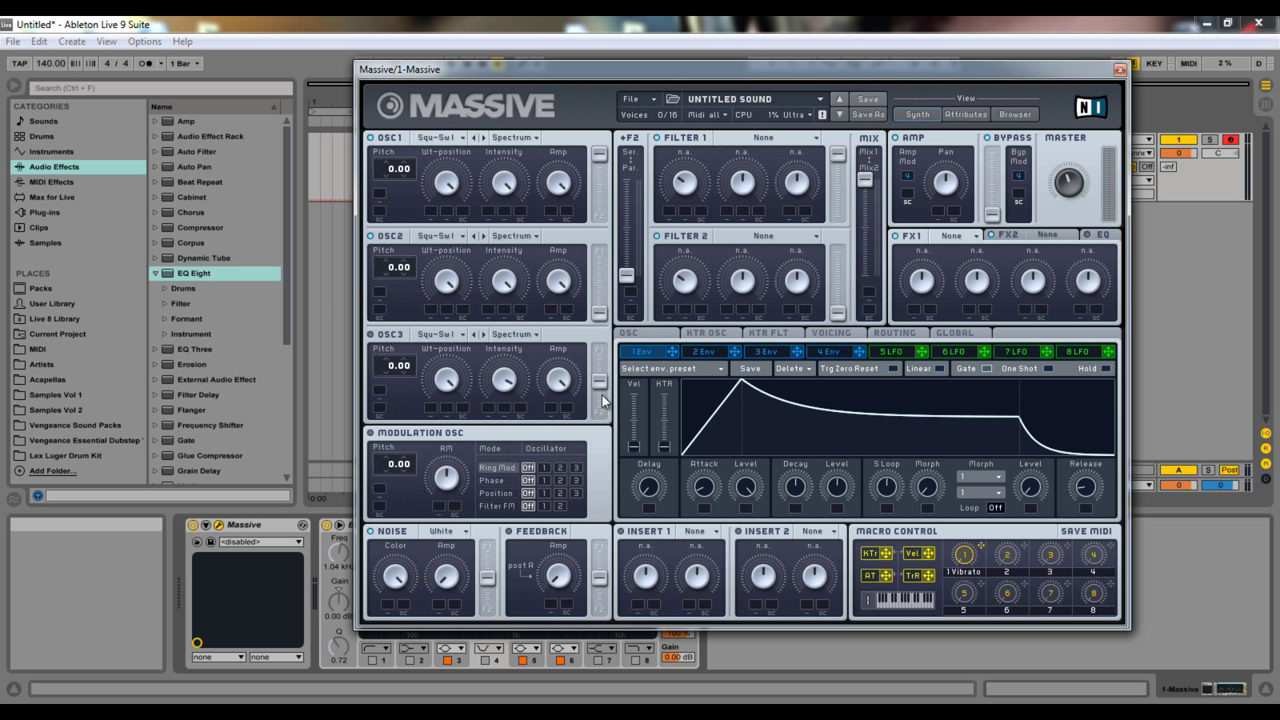
Choose the Sin-Square wavetable for OSC2
left_click(441, 238)
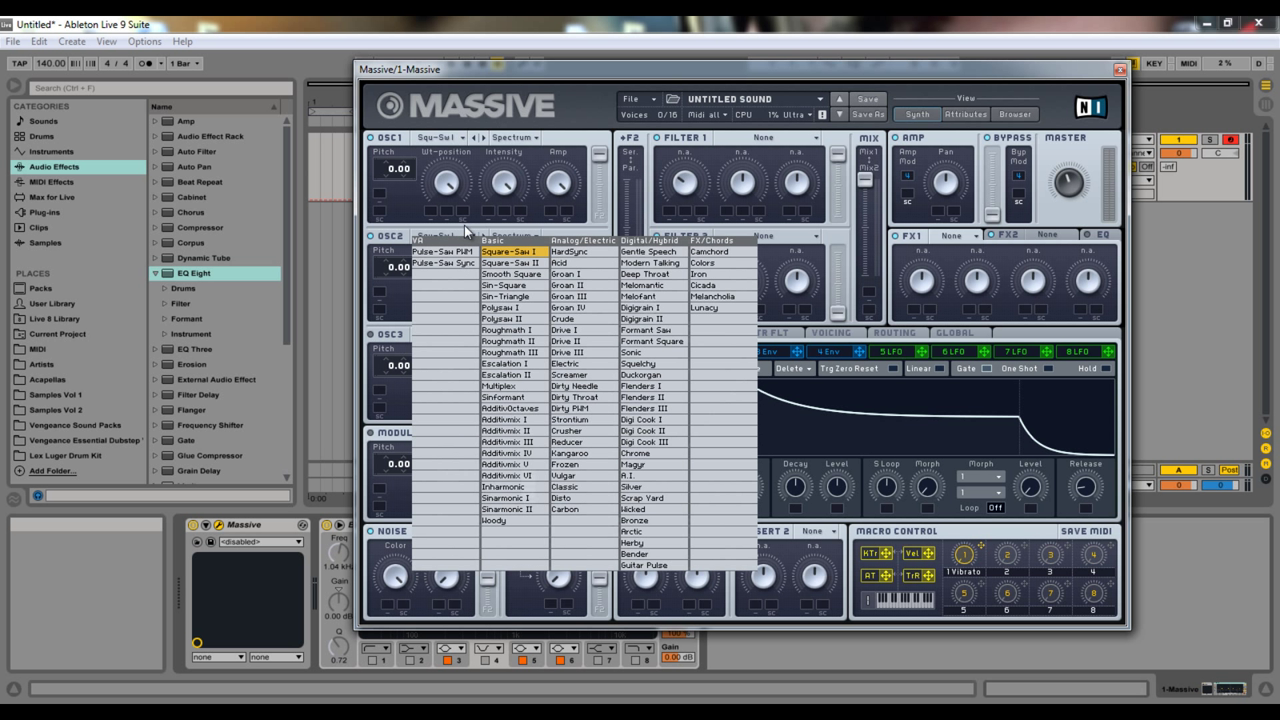
left_click(525, 286)
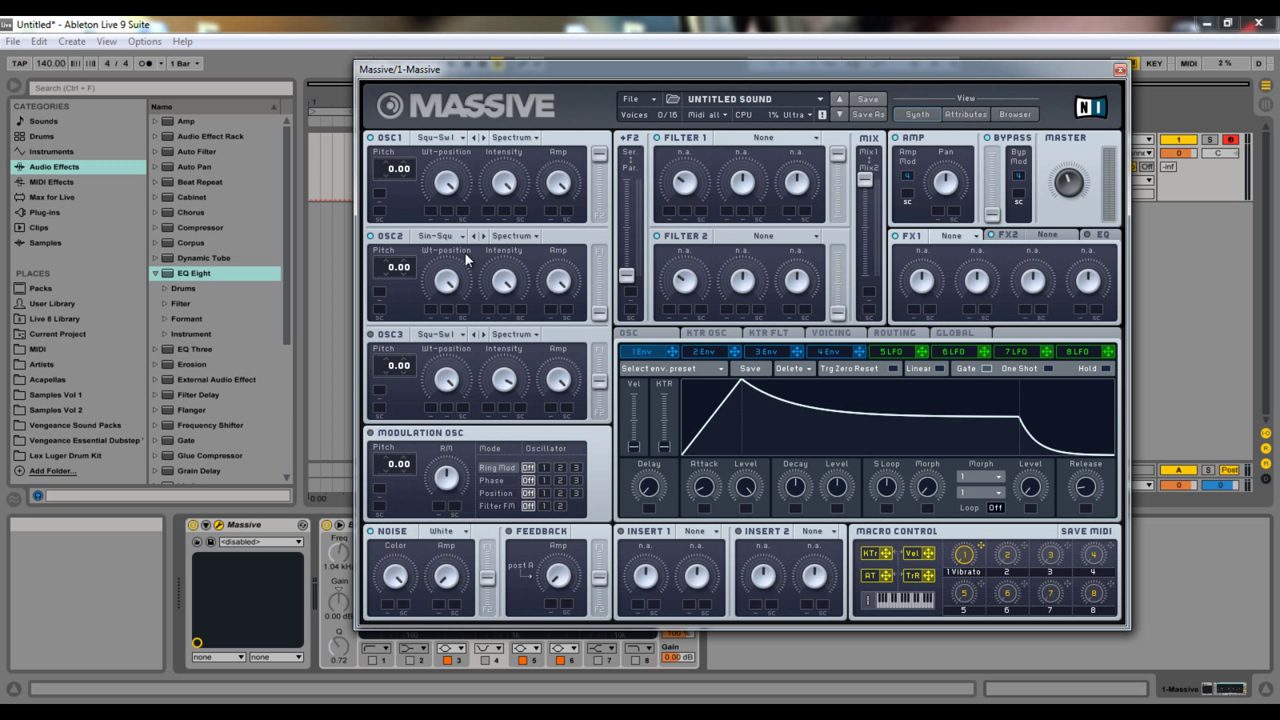
left_click(421, 238)
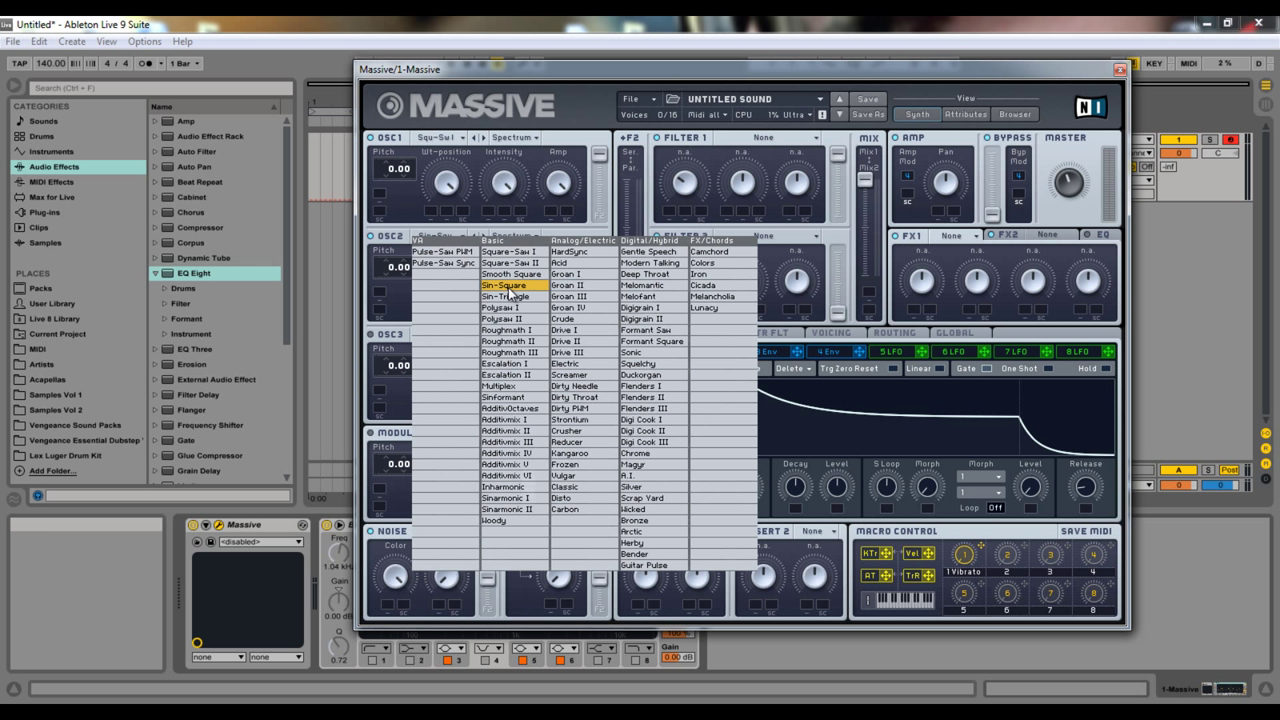
left_click(493, 287)
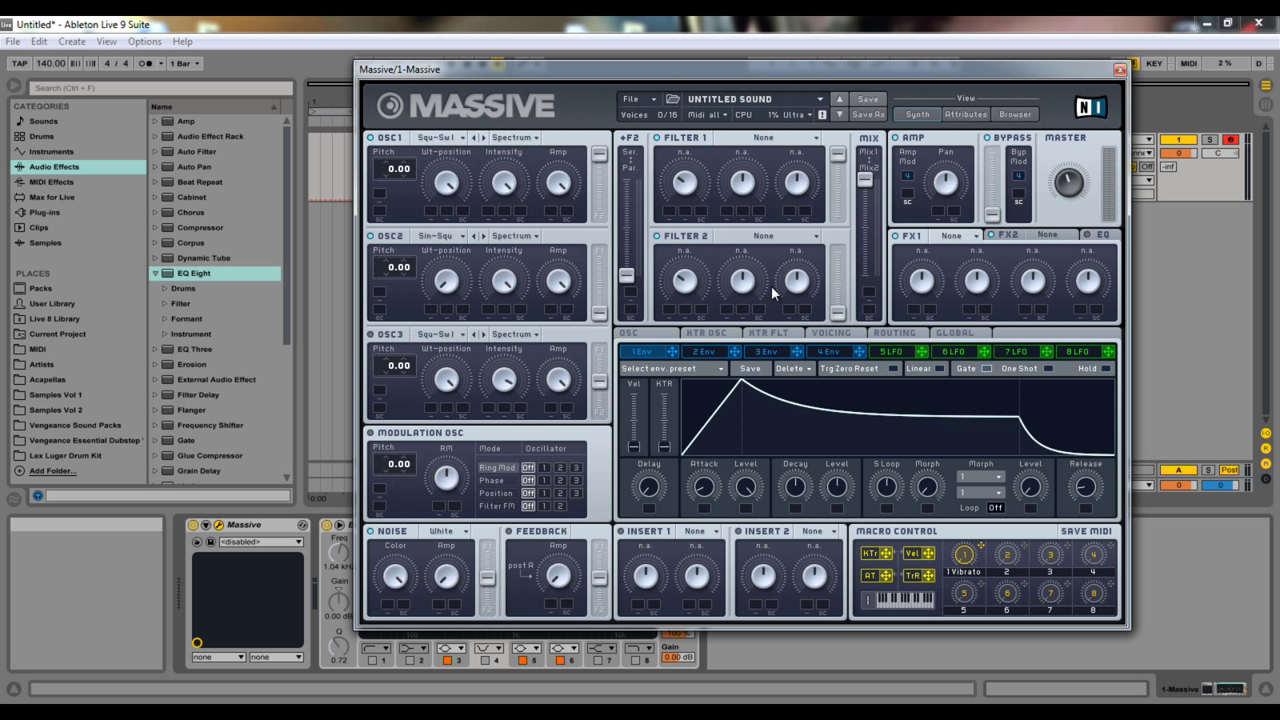
Raise Filter 2's output level to maximum and set the filter mix halfway between Mix1 and Mix2
left_click_drag(830, 302, 828, 208)
left_click_drag(866, 234, 867, 192)
double_click(866, 191)
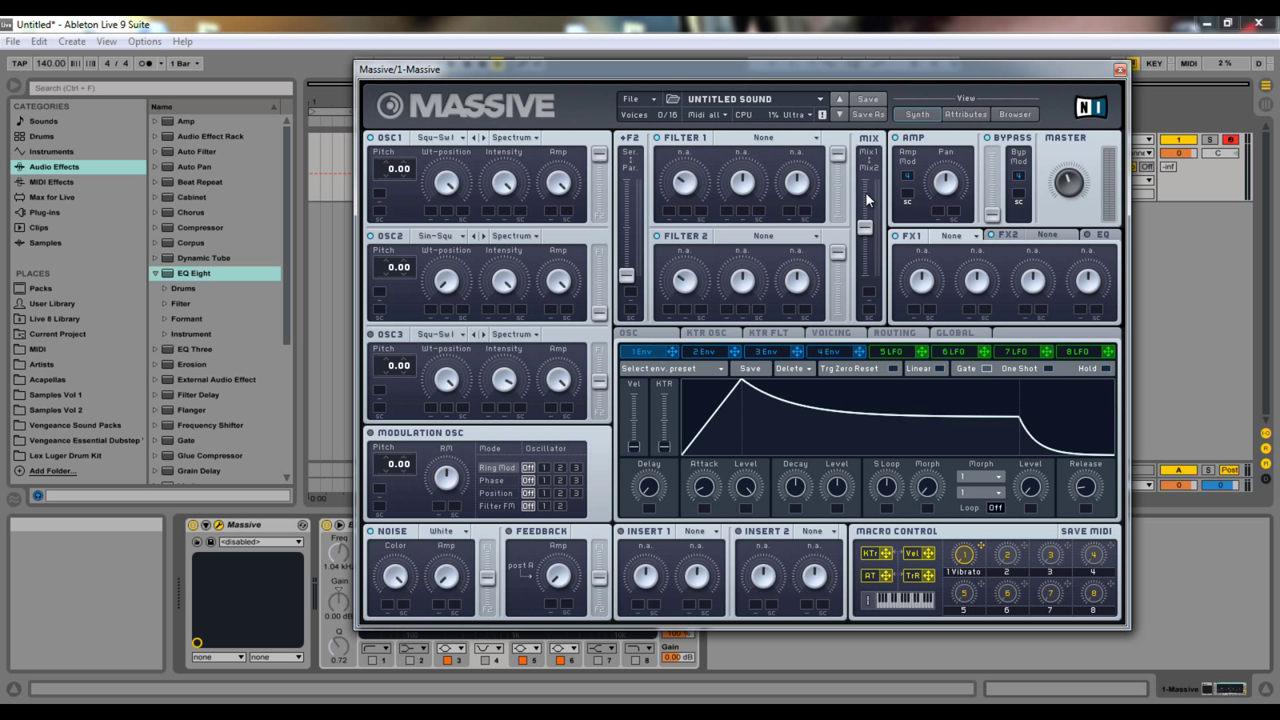
Toggle OSC1 and play notes with the computer keyboard lowered to the C1 to D2 octave
left_click(385, 138)
key("z")
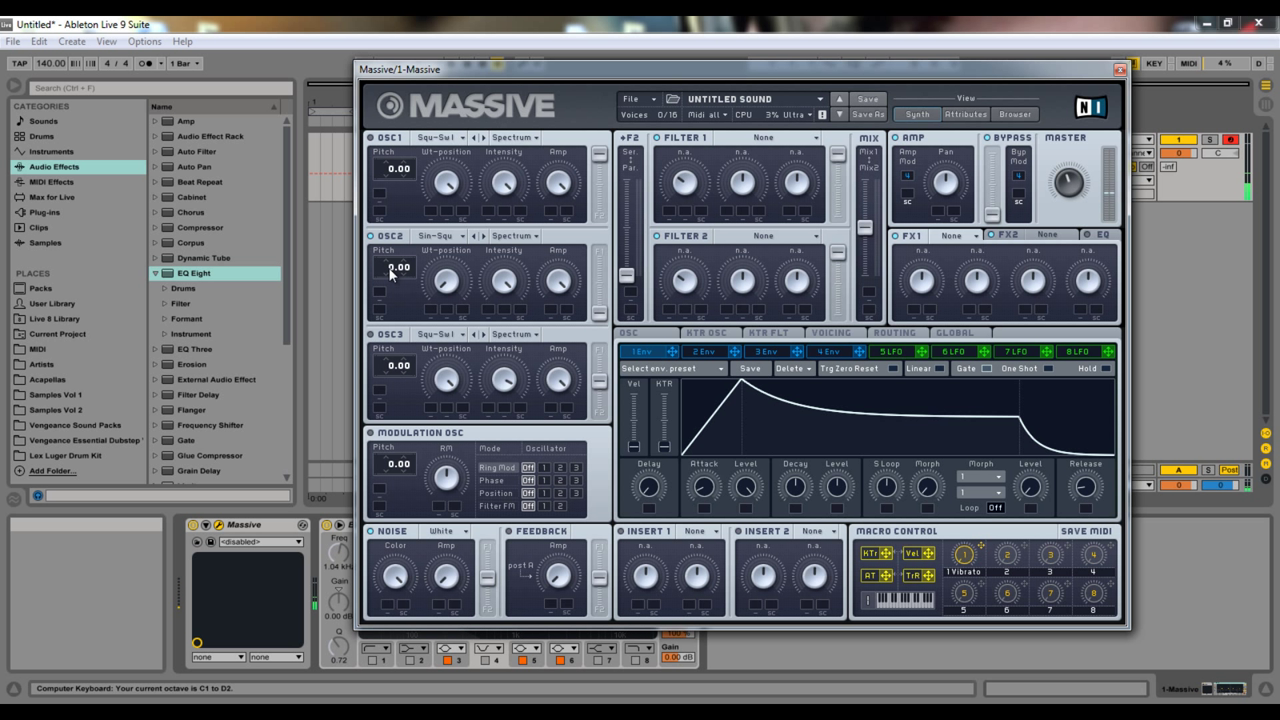
key("a")
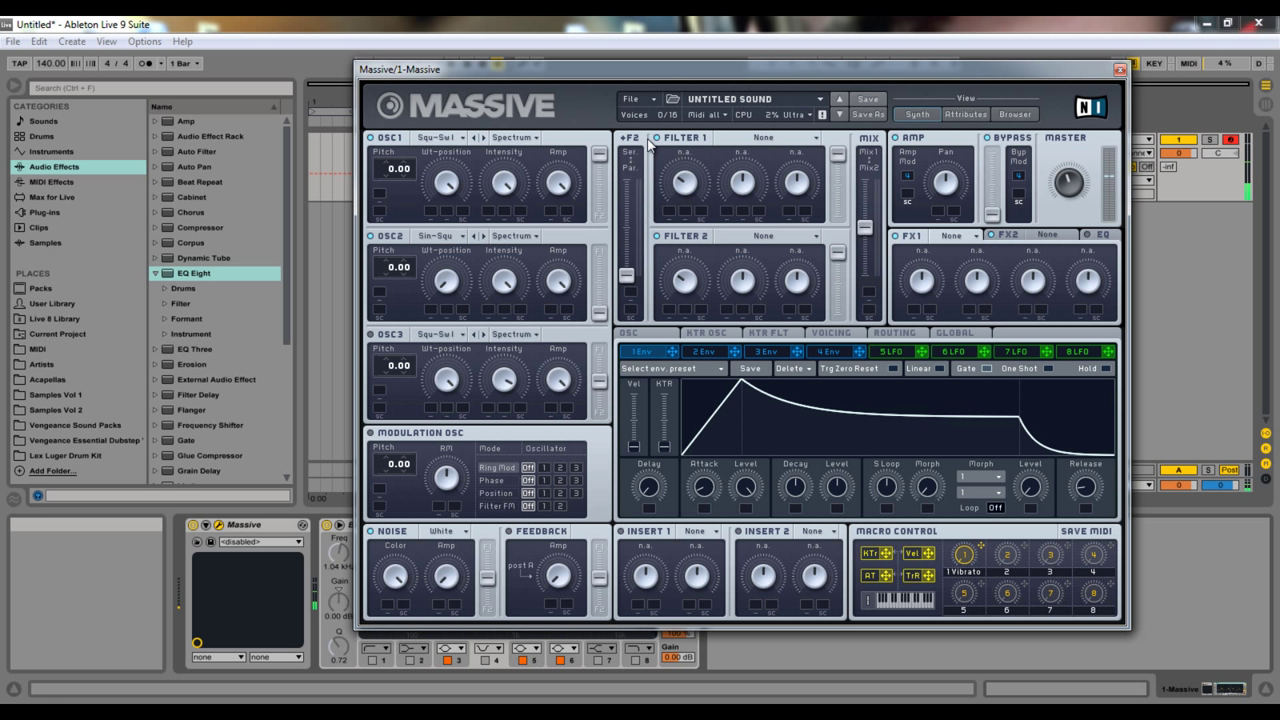
Set Filter 1 to Highpass 4 with its Resonance adjusted, and set Filter 2 to Lowpass 4
left_click(738, 142)
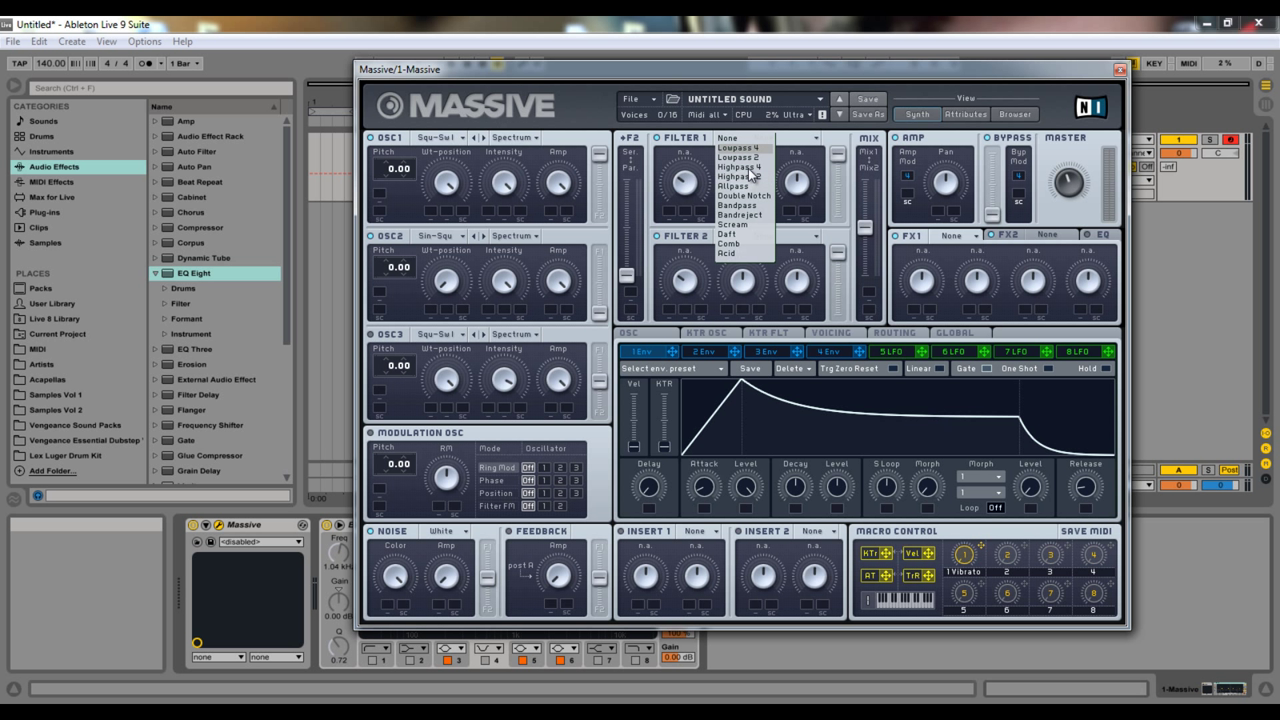
left_click(749, 168)
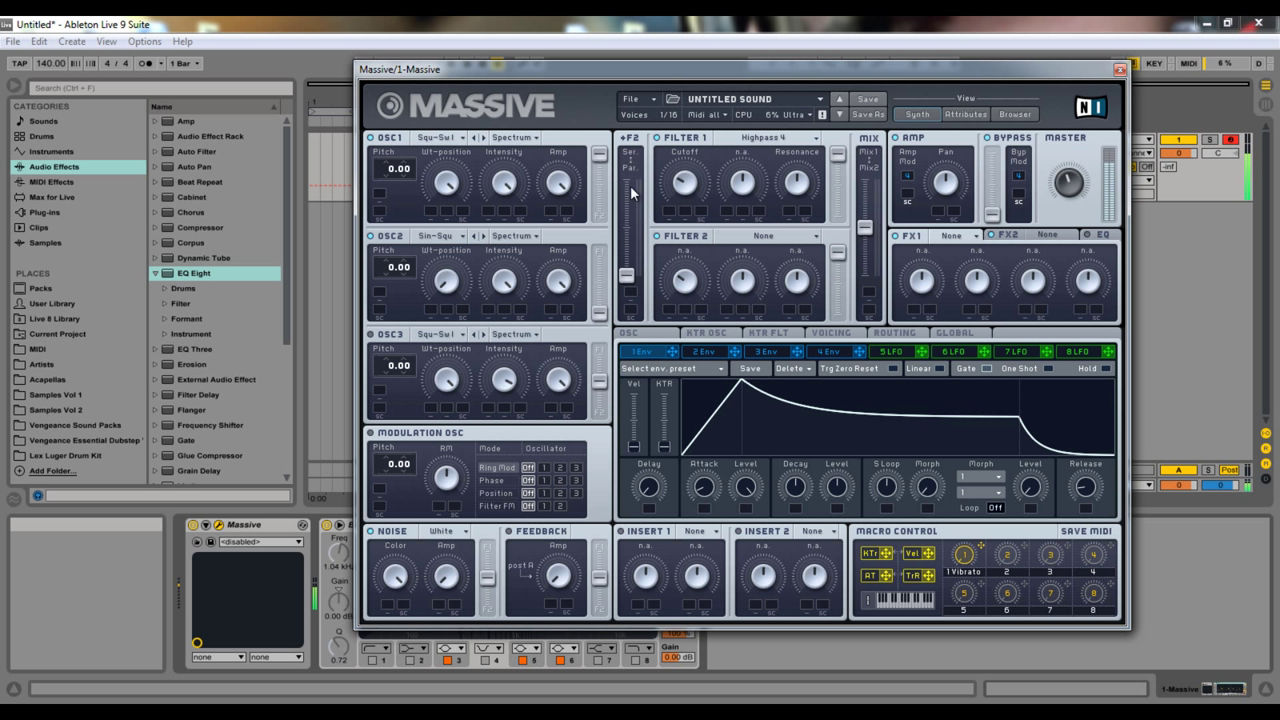
left_click_drag(788, 176, 782, 203)
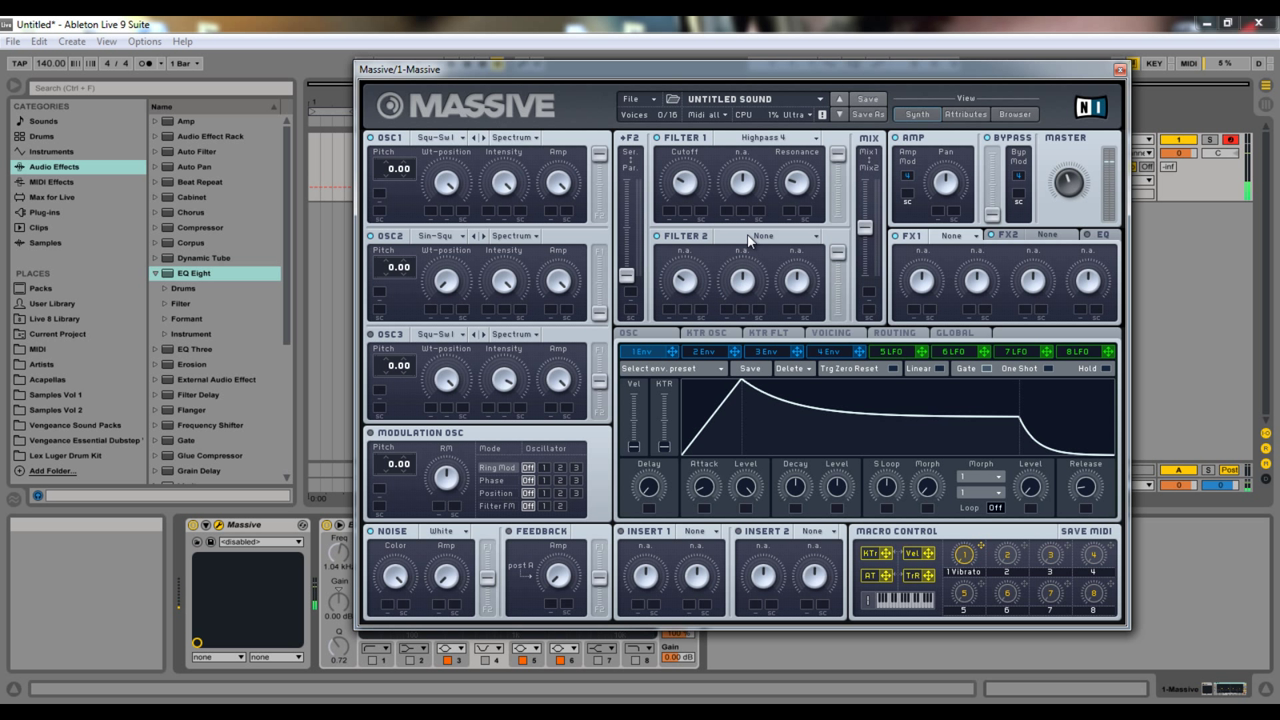
left_click(749, 240)
left_click(745, 251)
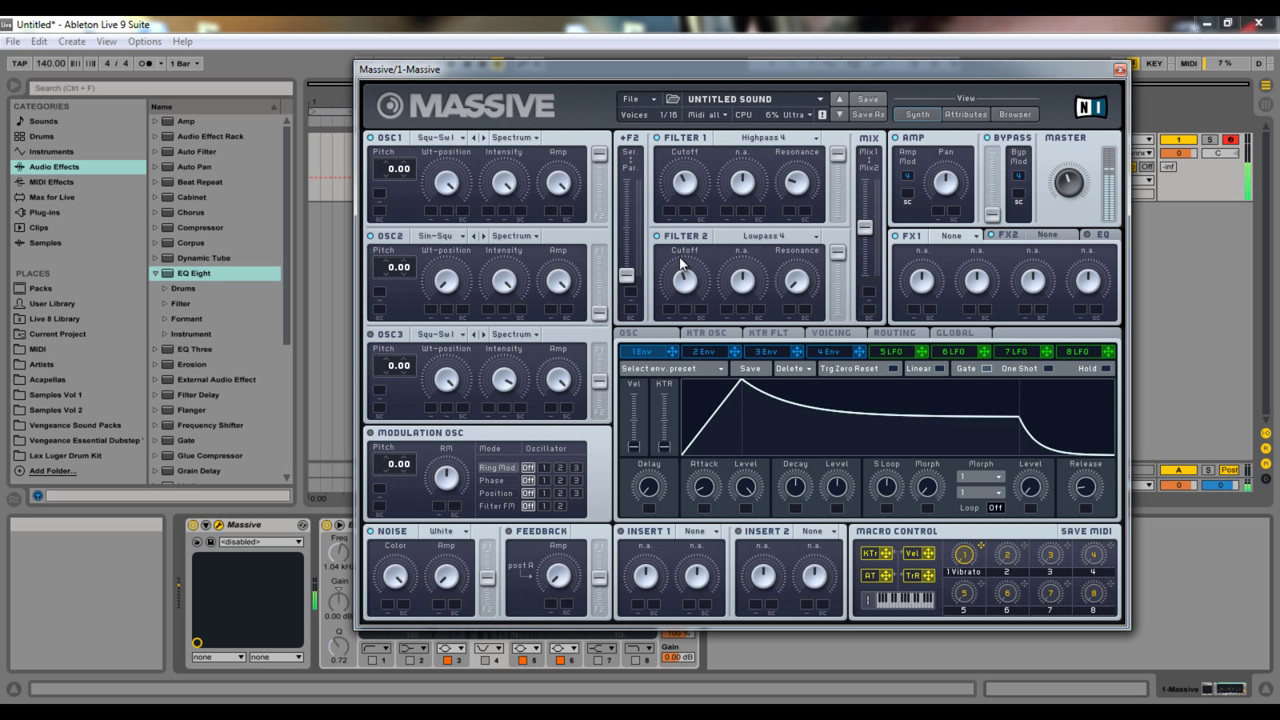
Adjust Filter 1's Cutoff and set OSC2's pitch to -12.00
left_click_drag(682, 190, 680, 170)
left_click_drag(383, 265, 386, 282)
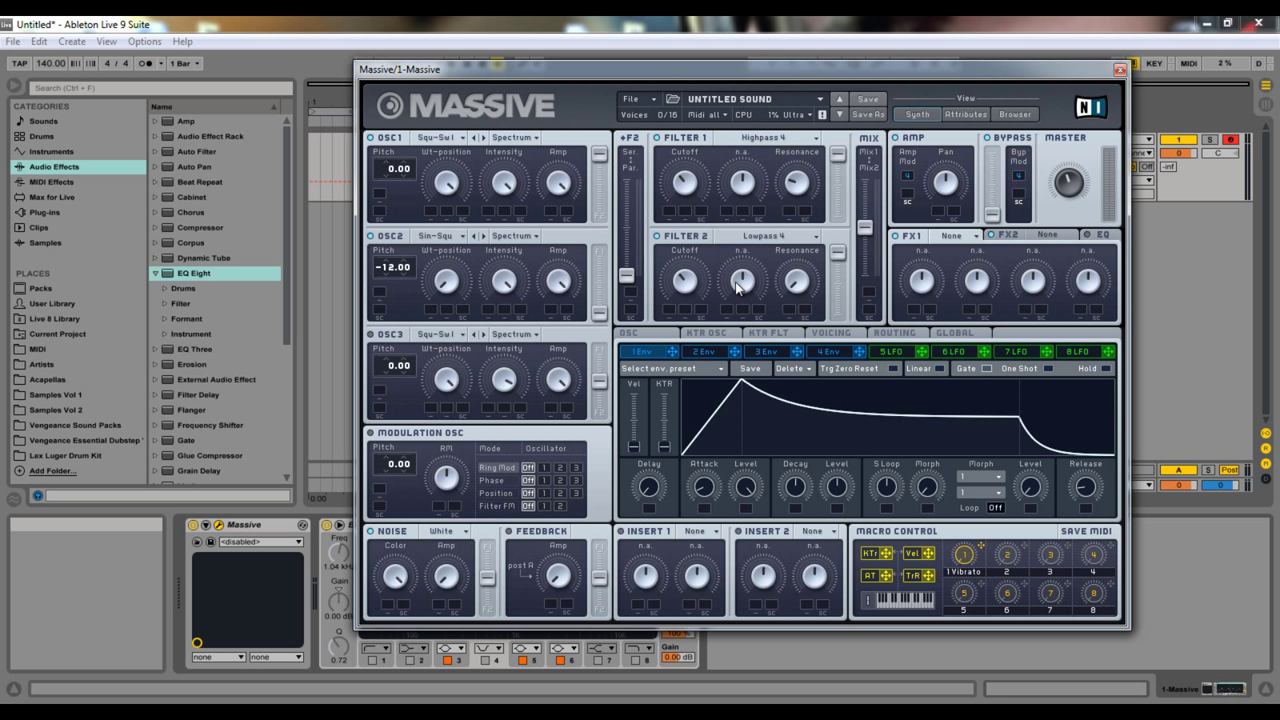
Start a new sound and route all three oscillators fully to Filter 1
left_click(640, 100)
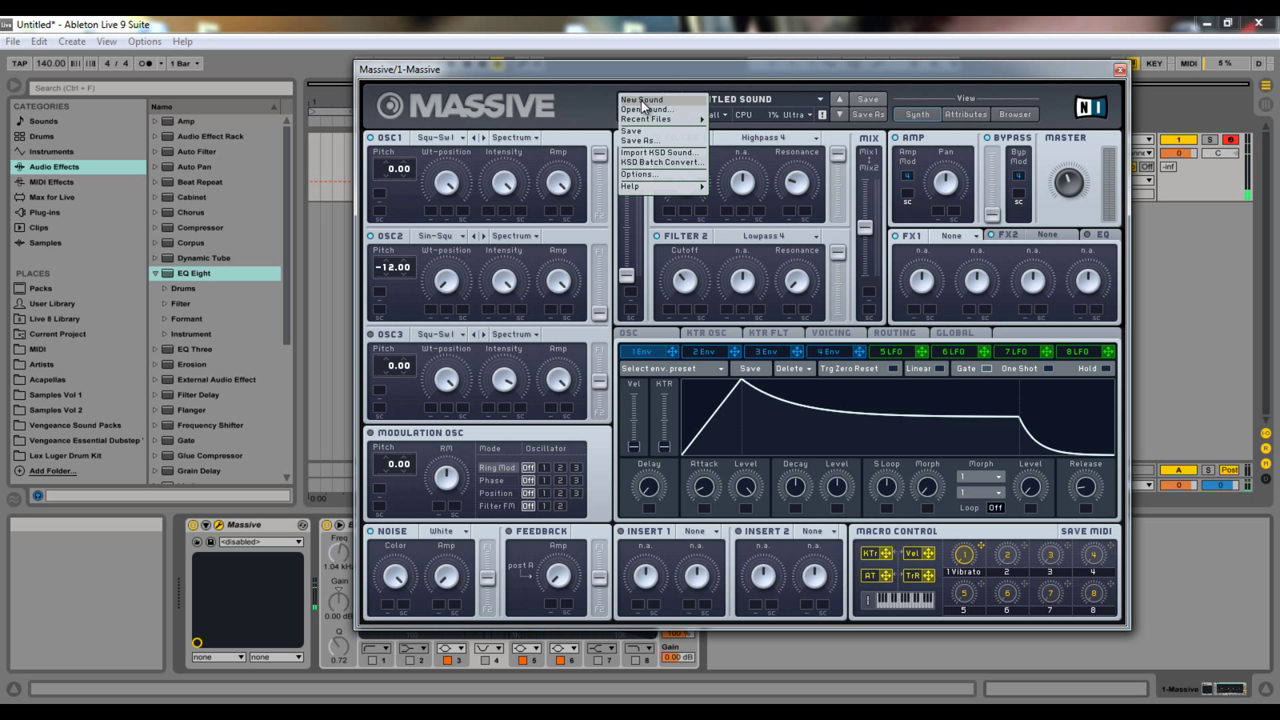
left_click(643, 101)
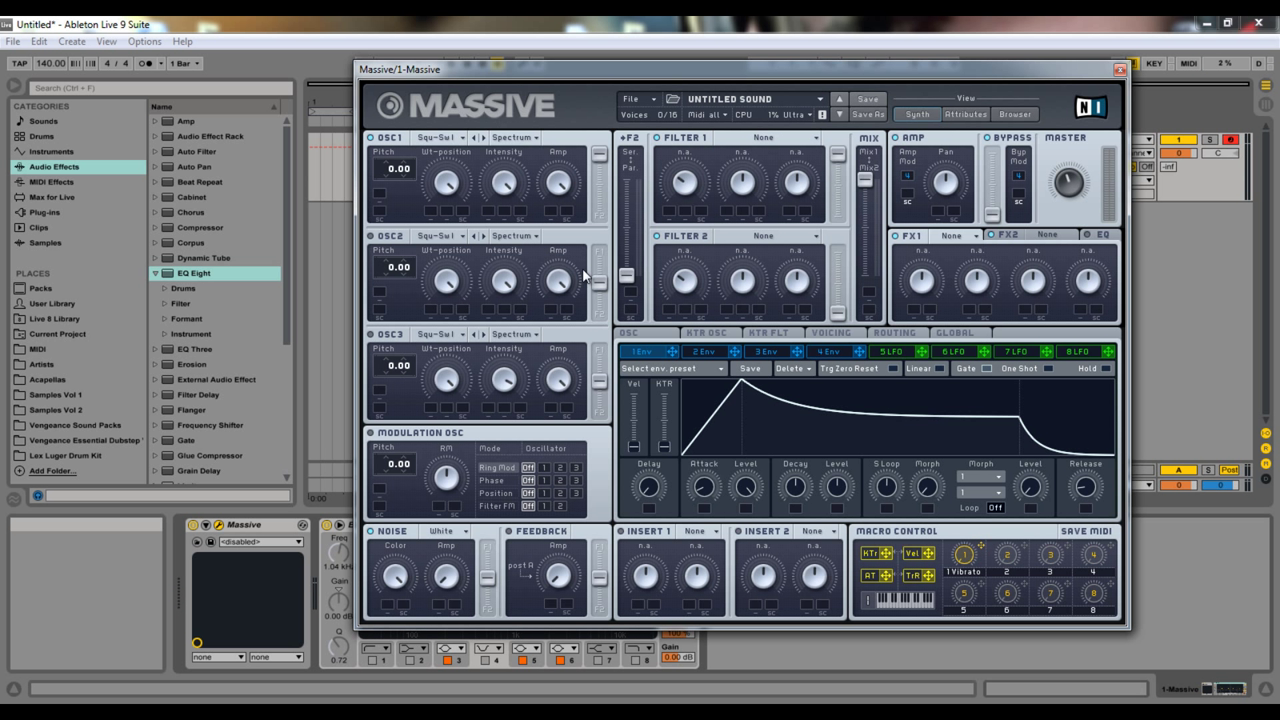
left_click_drag(599, 282, 599, 253)
left_click_drag(599, 381, 599, 351)
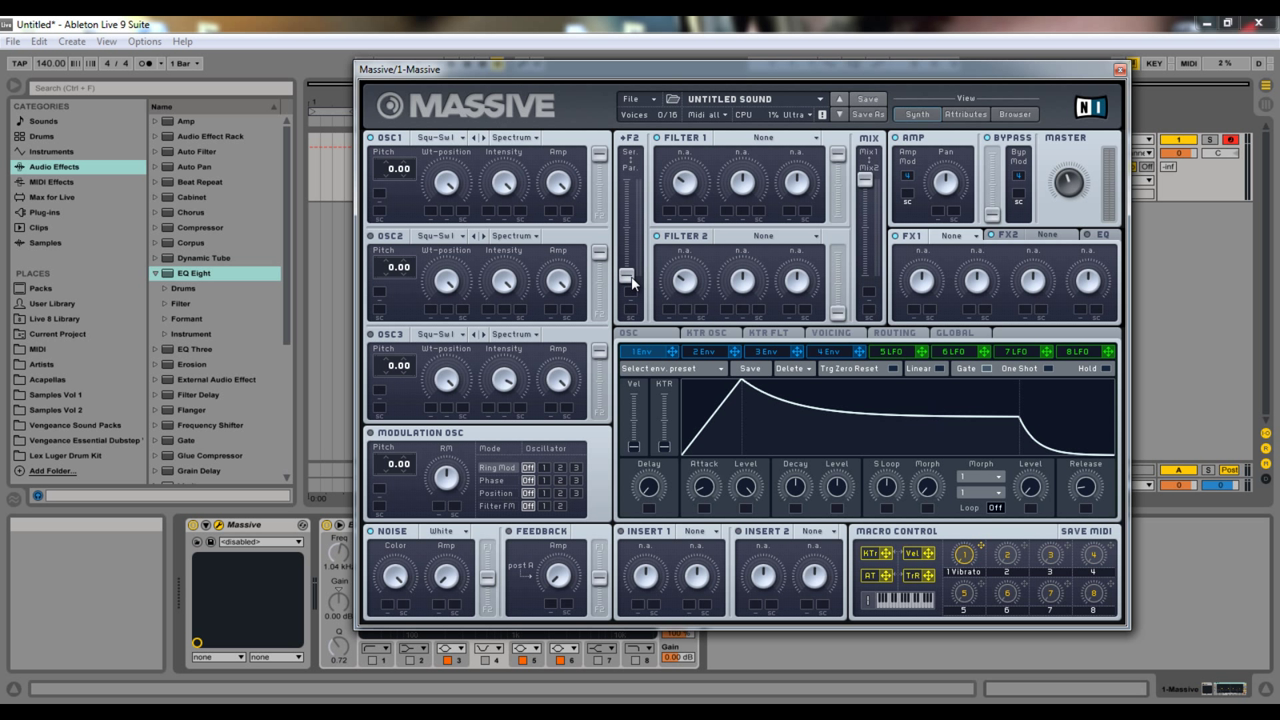
Set the filter routing fully to serial and move the filter mix fully to Mix2
left_click_drag(632, 281, 630, 180)
left_click_drag(866, 180, 869, 321)
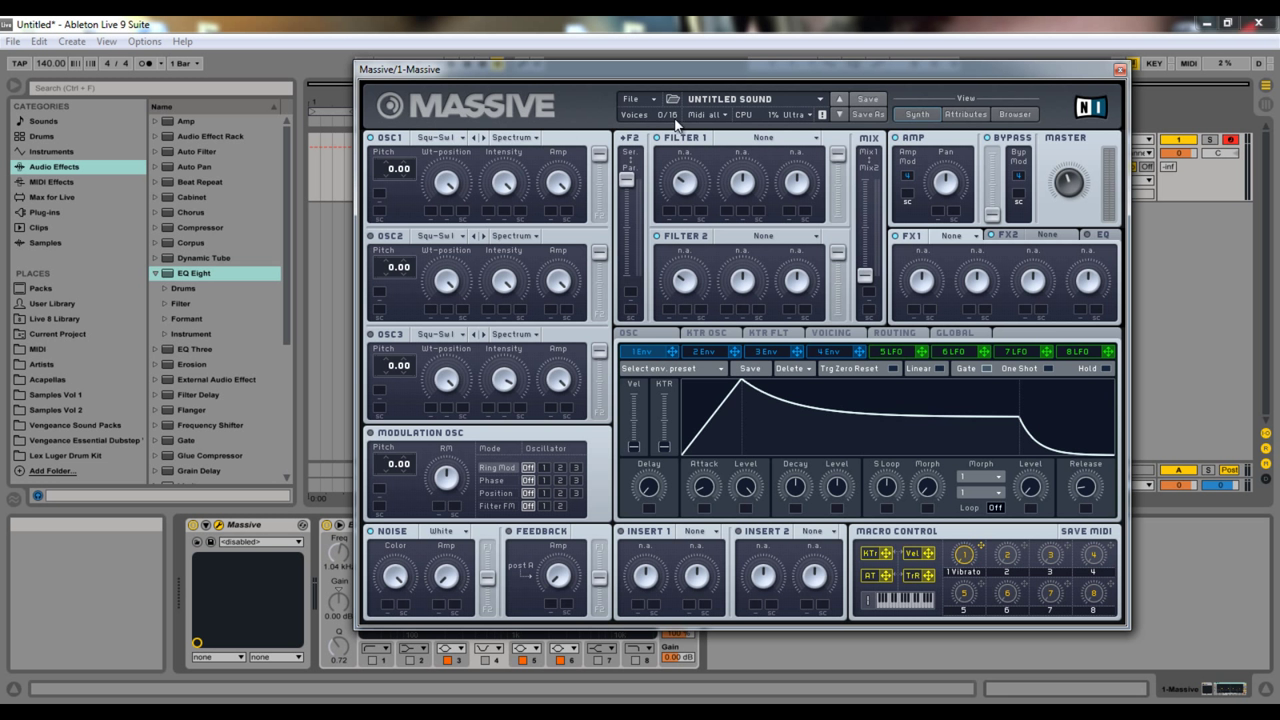
Step through the saved presets to load METIRI ELECTRO SAW, and play notes with it
left_click(778, 98)
left_click(632, 99)
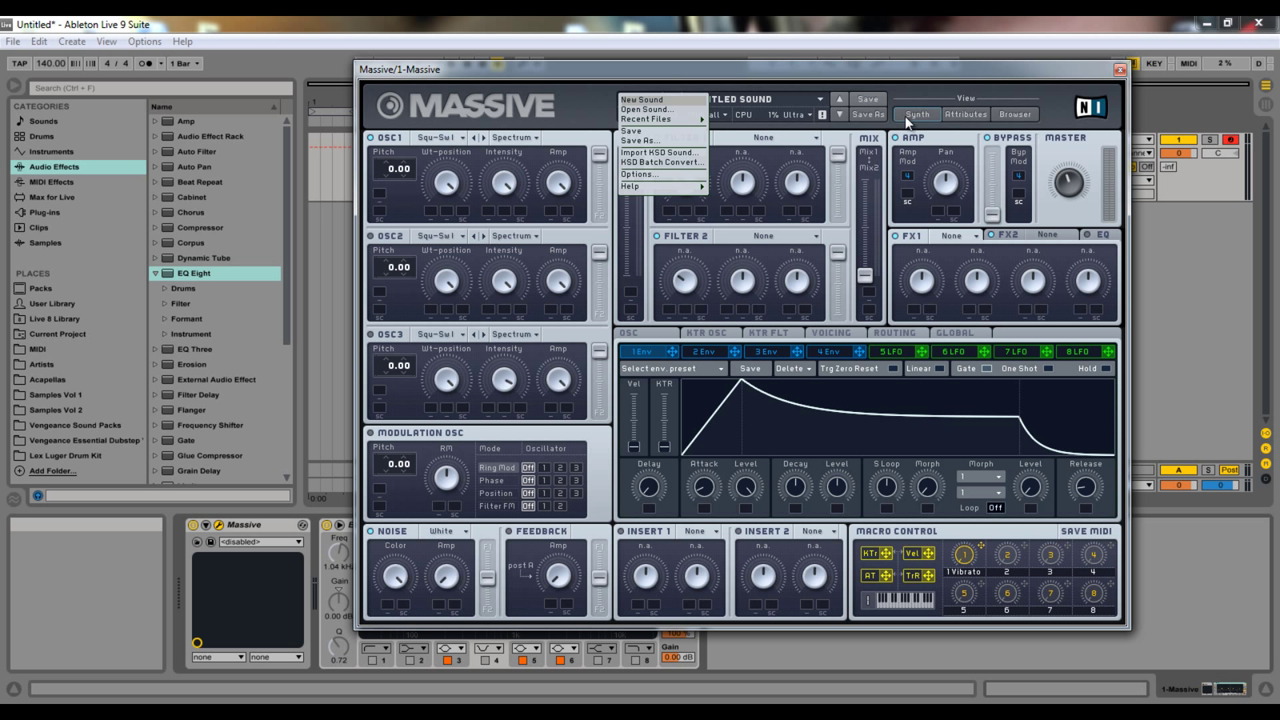
left_click(1030, 116)
left_click(841, 114)
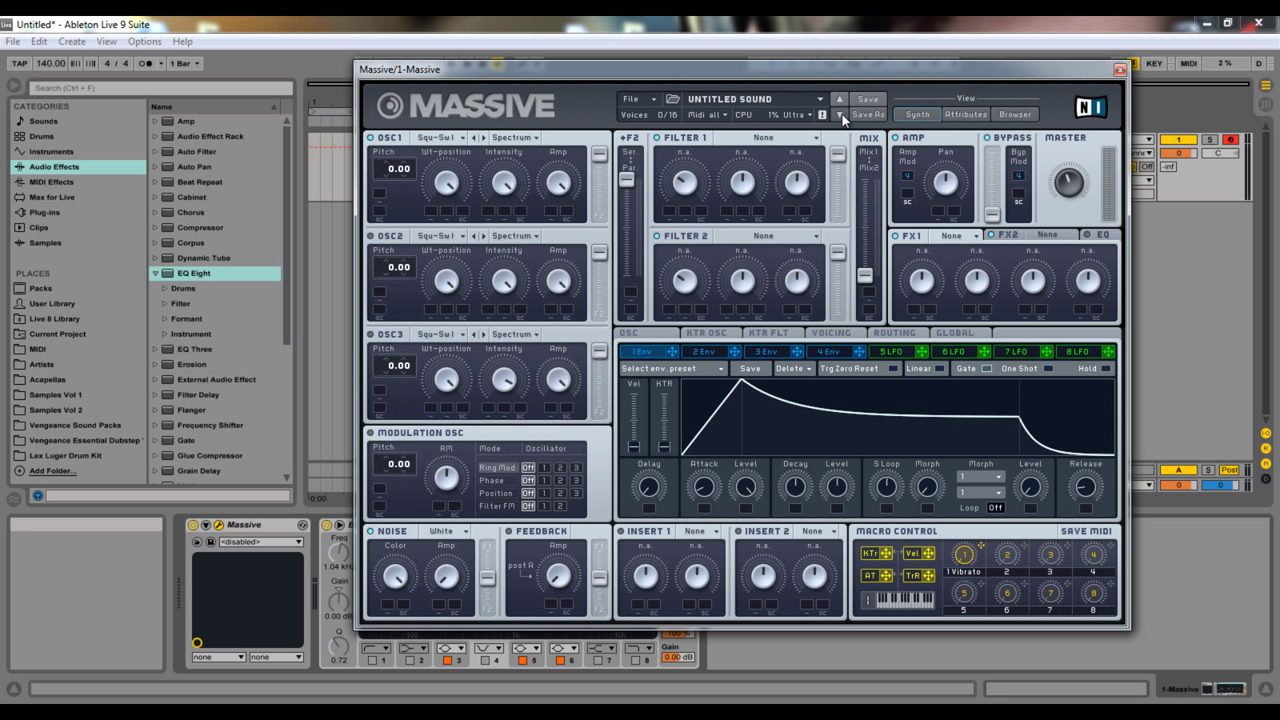
left_click(841, 114)
left_click(841, 114)
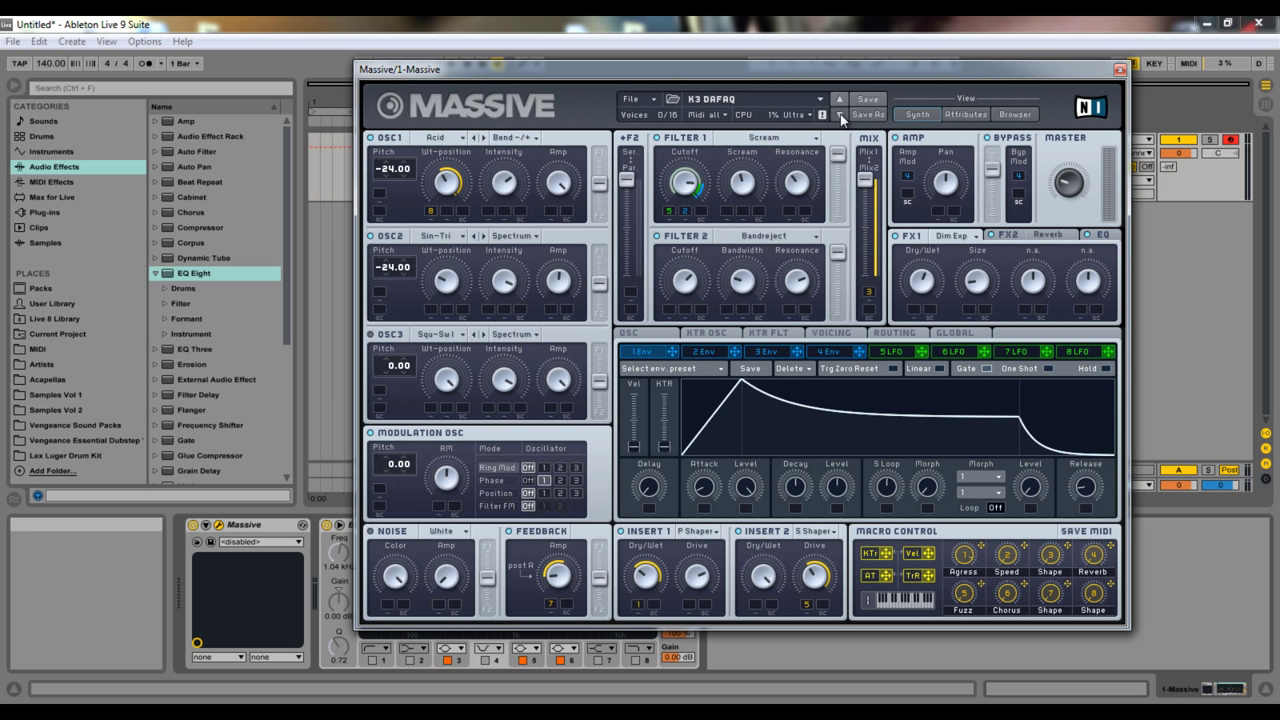
left_click(841, 114)
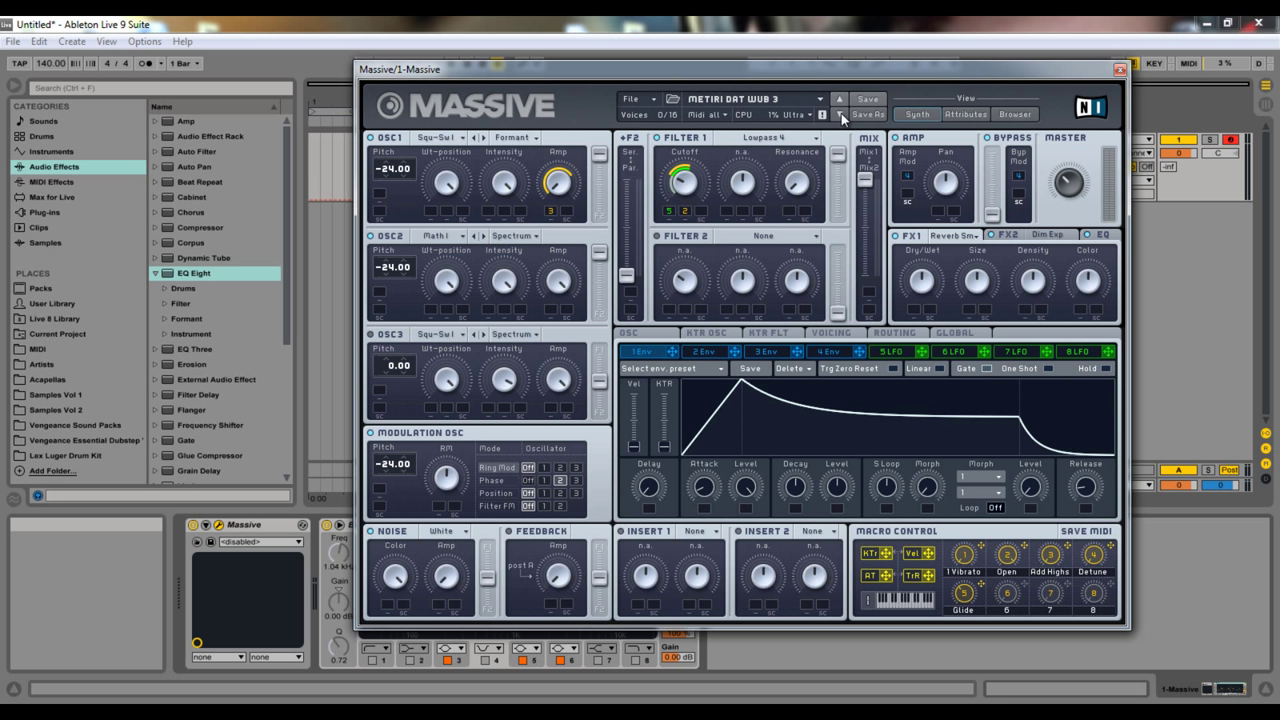
left_click(841, 114)
left_click(841, 114)
left_click(841, 114)
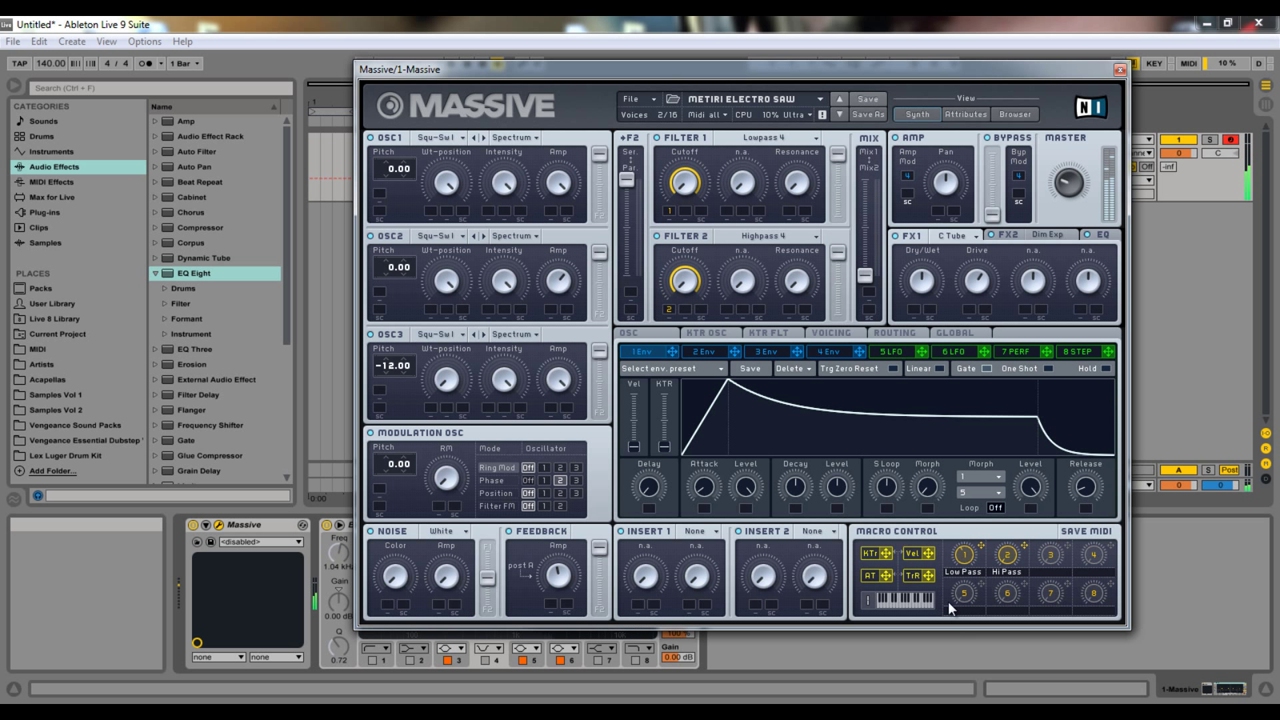
key("z")
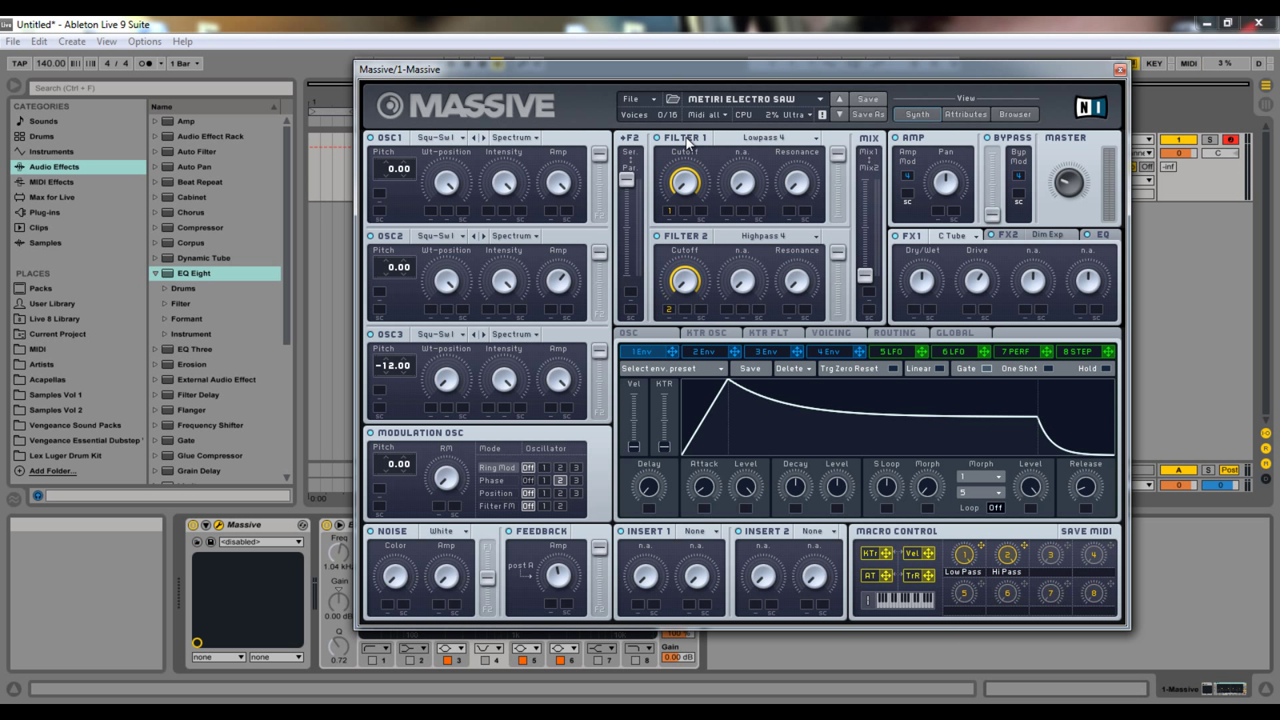
Start a new sound in place of the loaded preset
left_click(655, 100)
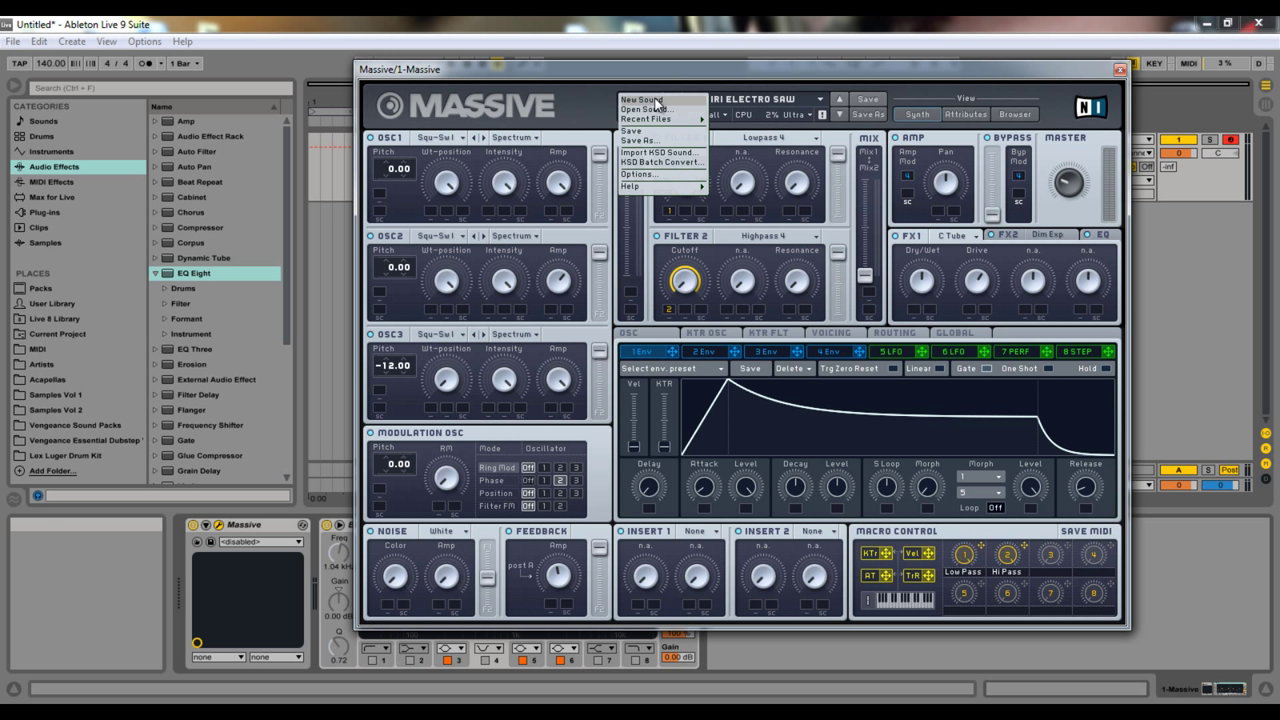
left_click(658, 101)
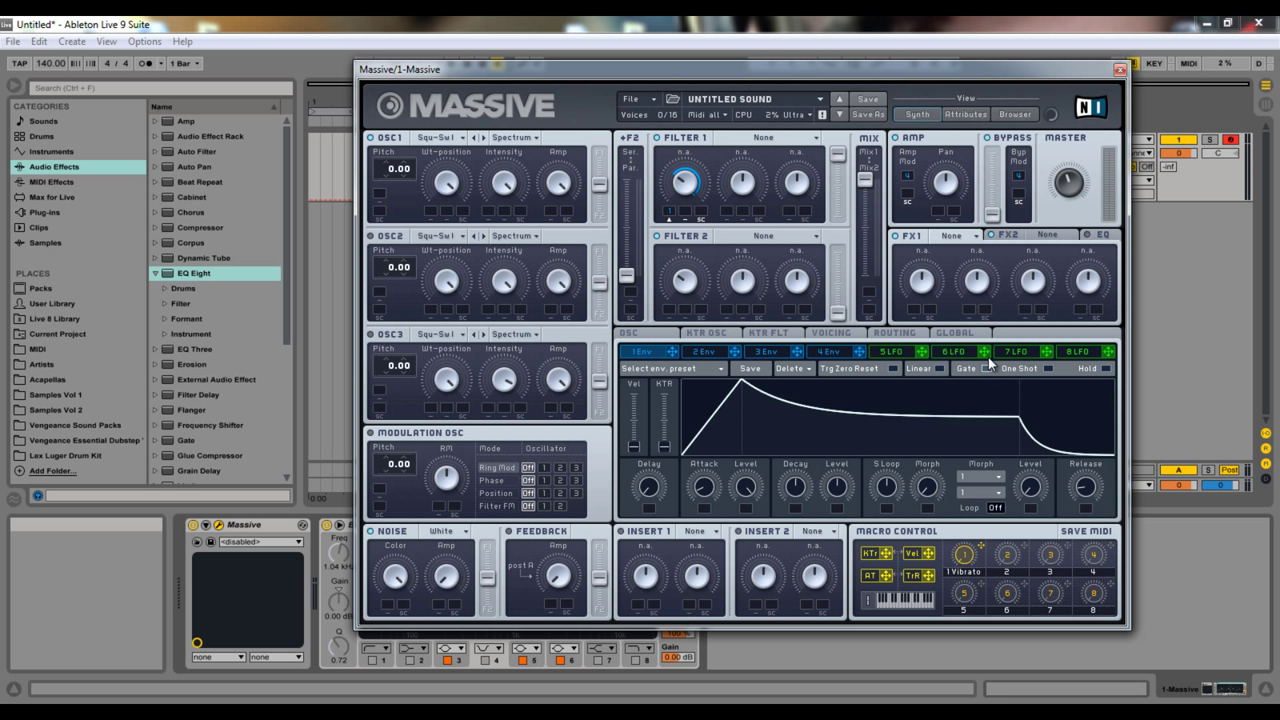
left_click(643, 101)
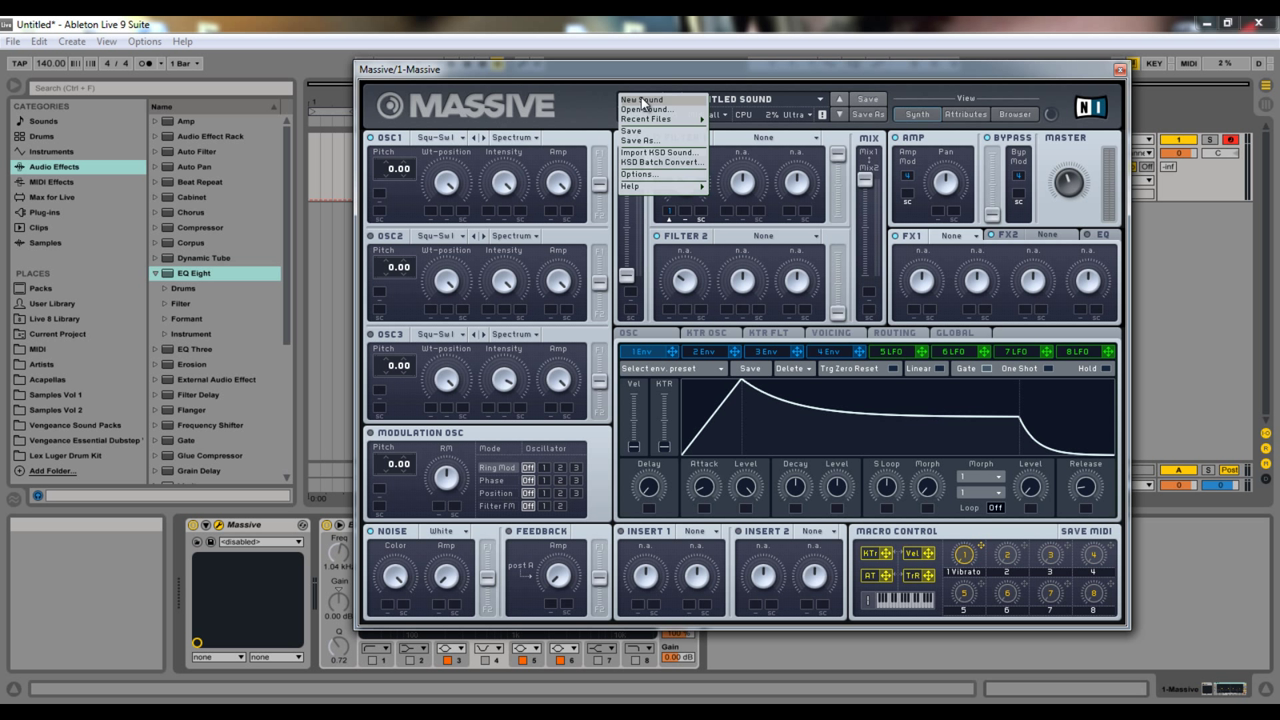